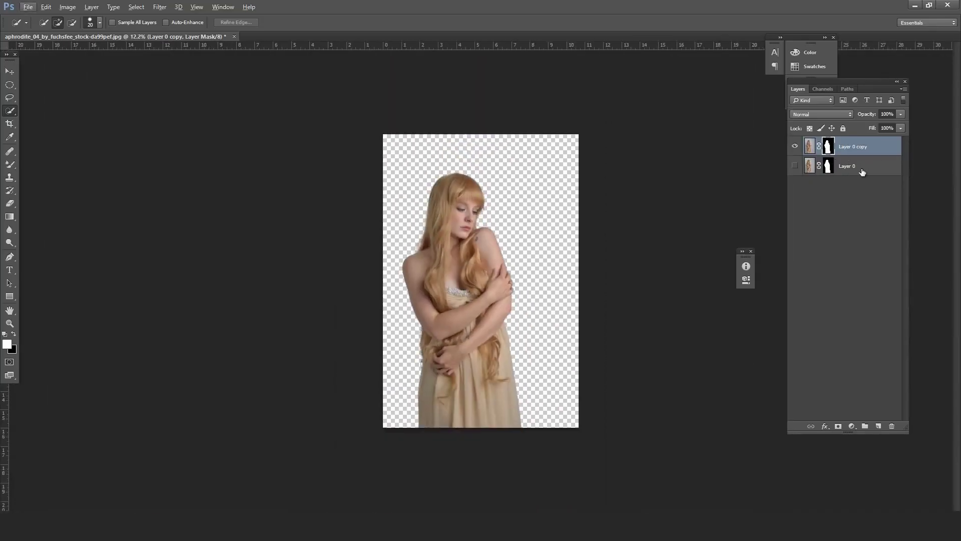
- Add a Solid Color fill layer in grey 909090 above the original Layer 0
click(862, 170)
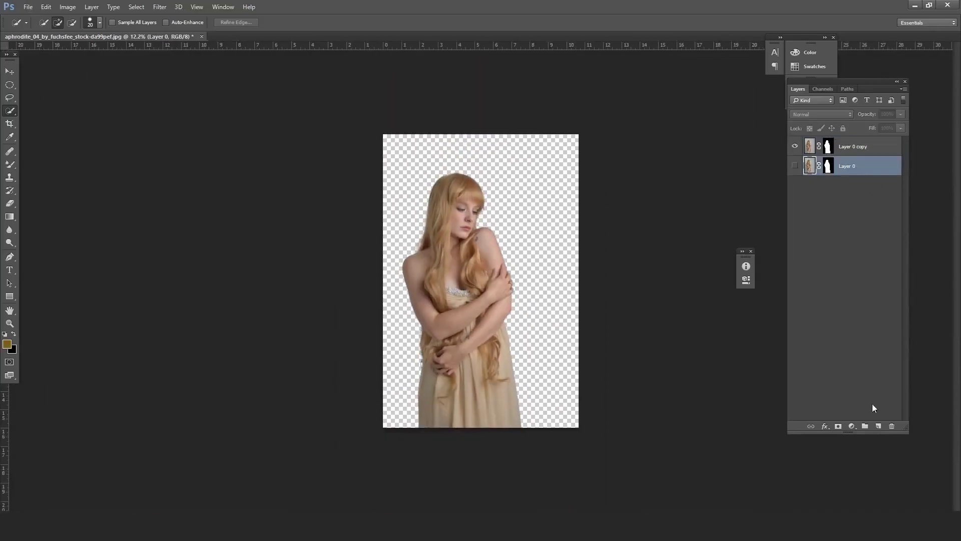
click(851, 428)
click(833, 243)
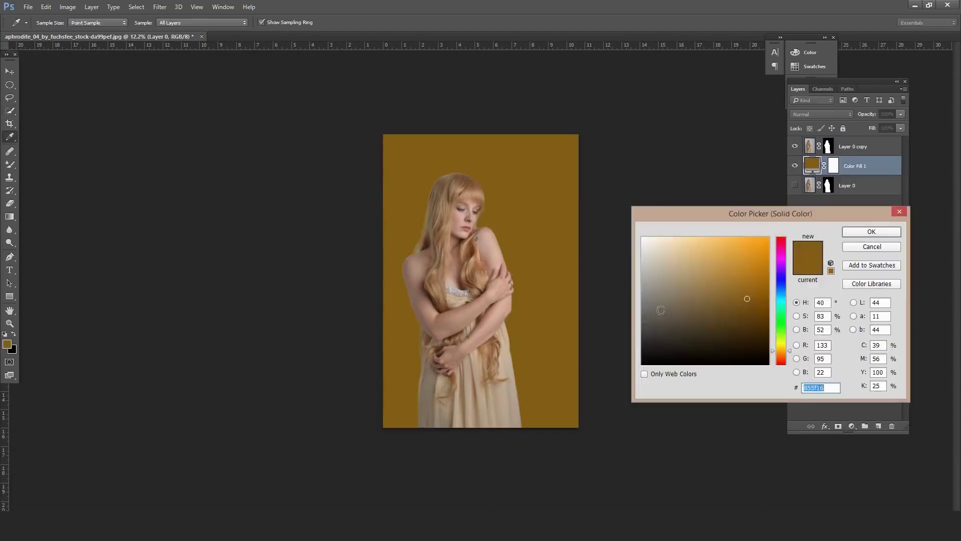
text(909090)
click(871, 231)
- Apply the layer mask on Layer 0 copy to make the cut-out permanent
click(827, 146)
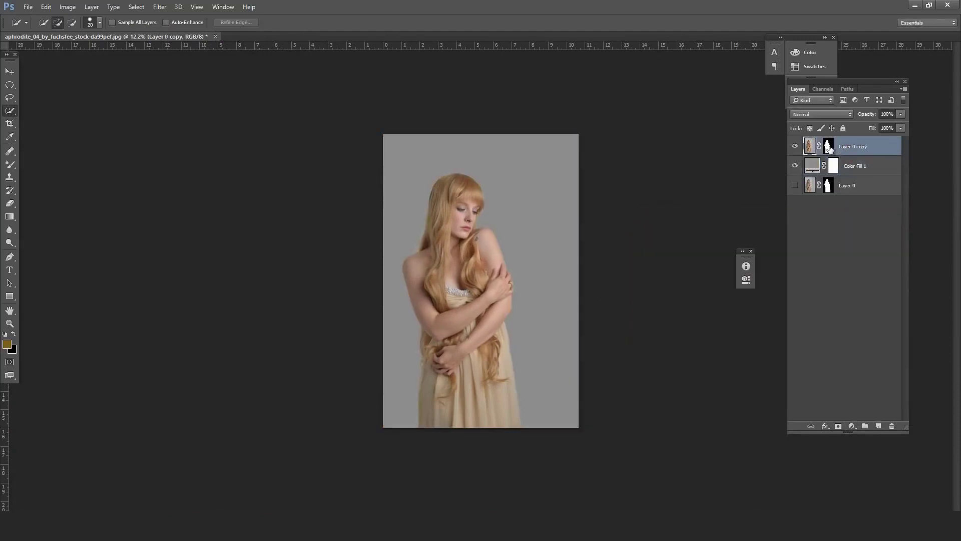
right_click(828, 146)
click(845, 176)
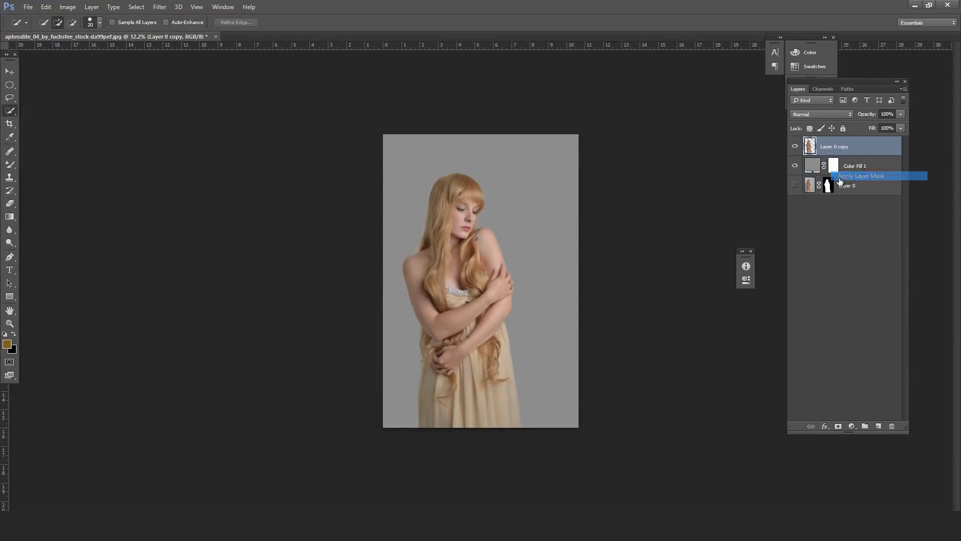
click(10, 123)
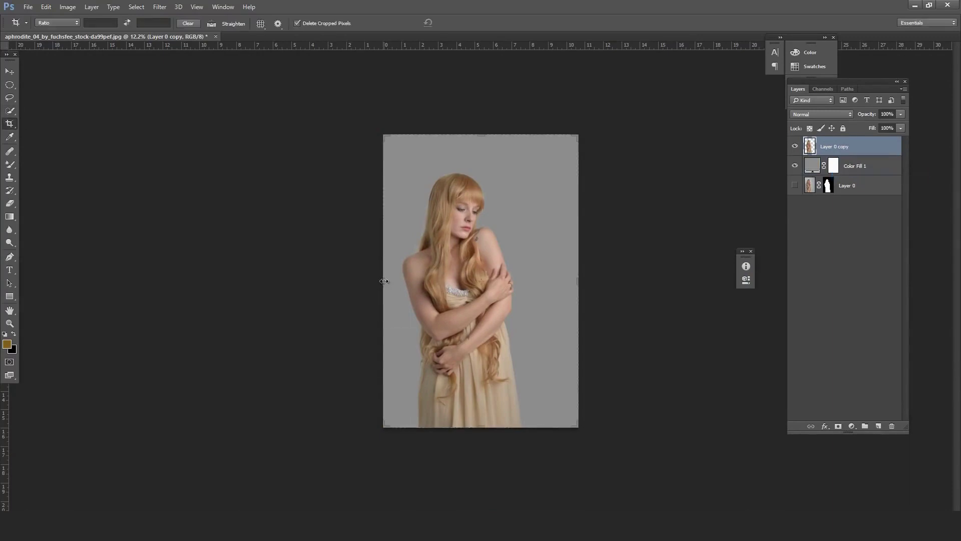
- Crop the canvas outward on left and right into a wider landscape frame
drag(384, 281, 300, 273)
drag(663, 283, 711, 280)
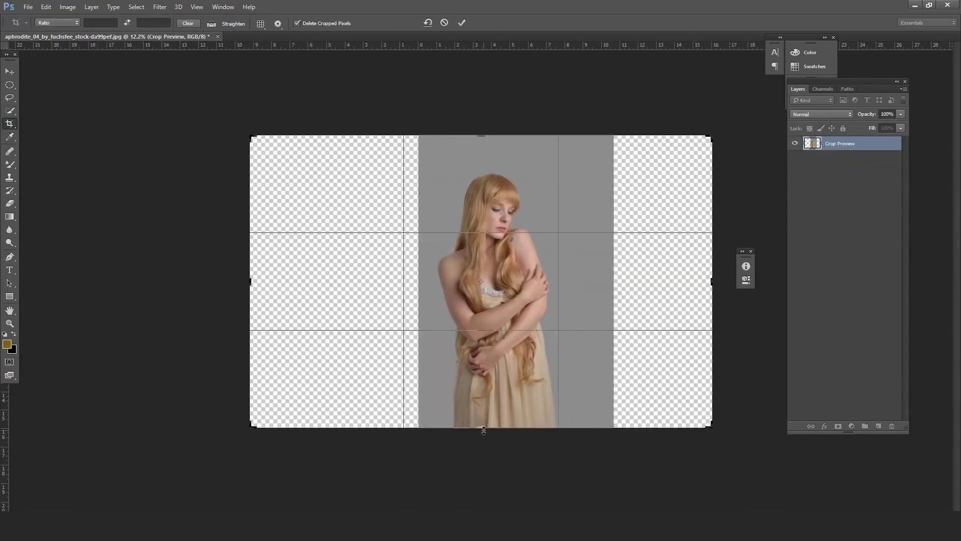
drag(254, 138, 270, 126)
key(Return)
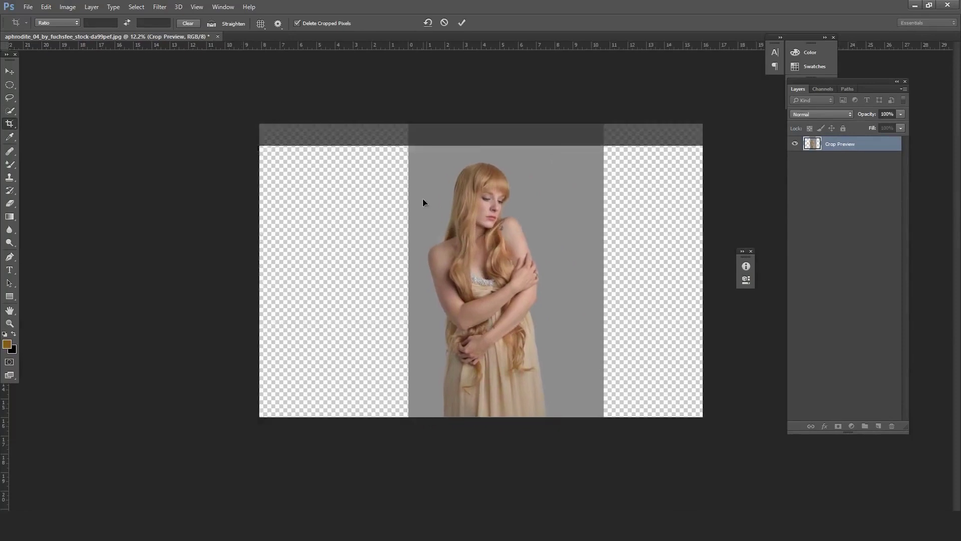
- Switch to the Move tool, fit the canvas on screen and toggle the portrait layer's visibility
click(4, 76)
key(ctrl+0)
click(793, 144)
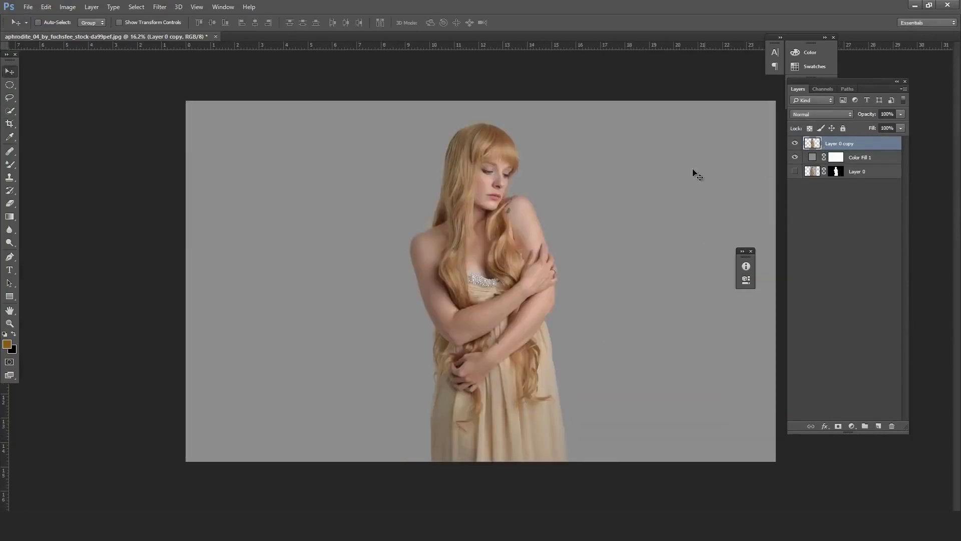
click(160, 7)
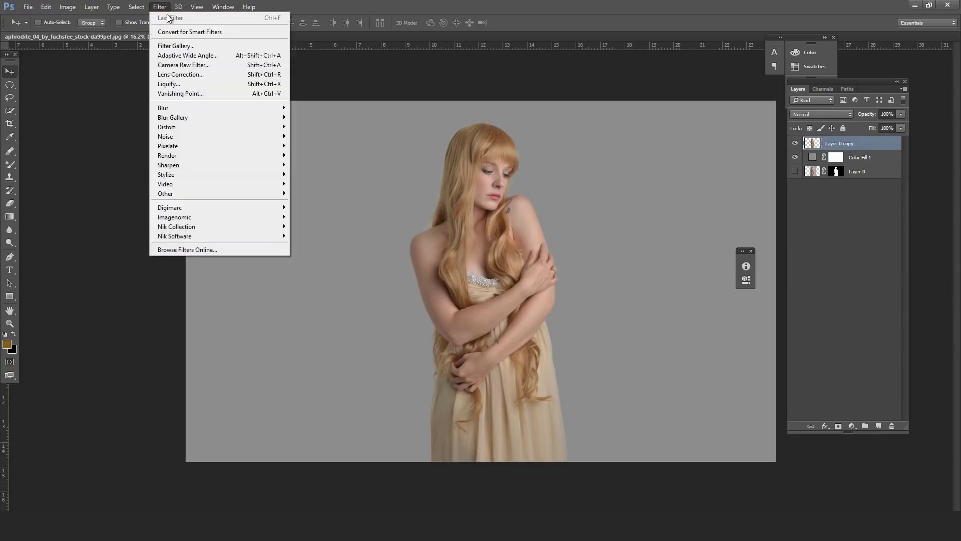
- Apply Camera Raw: Highlights -73, Shadows +100, Whites +33, Blacks -36, Clarity +42, Contrast +8
click(208, 67)
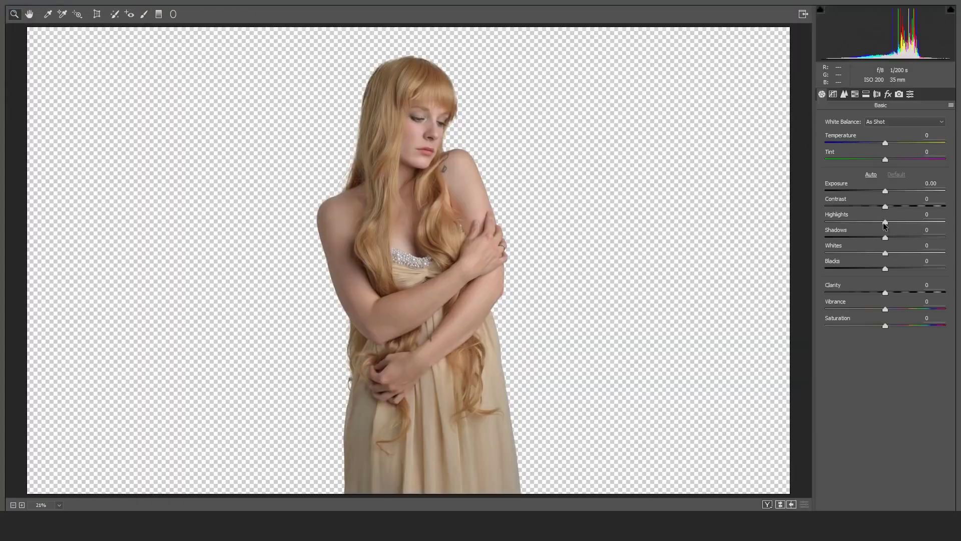
mouse_move(847, 228)
mouse_down()
mouse_move(837, 226)
mouse_move(946, 238)
mouse_up()
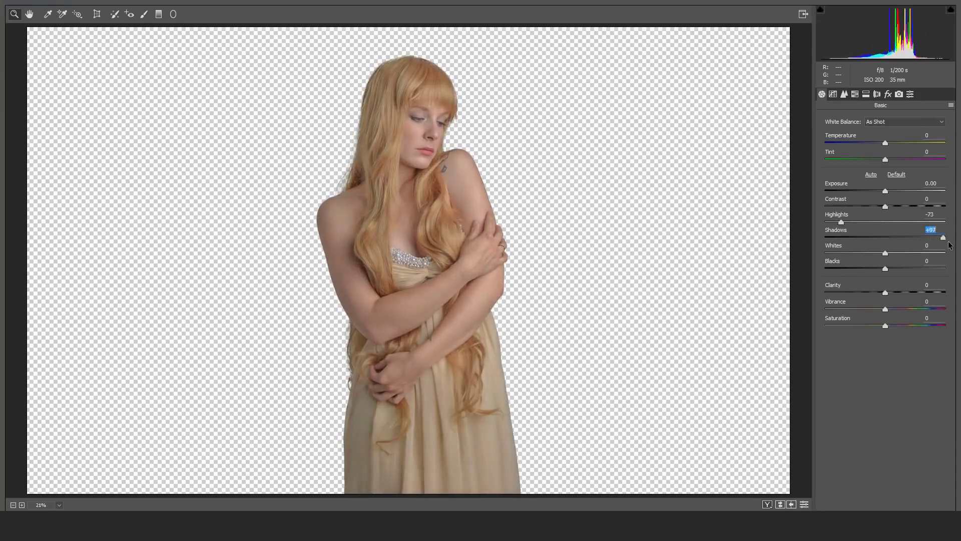
mouse_move(884, 253)
mouse_down()
mouse_move(906, 253)
mouse_move(865, 269)
mouse_move(911, 292)
mouse_up()
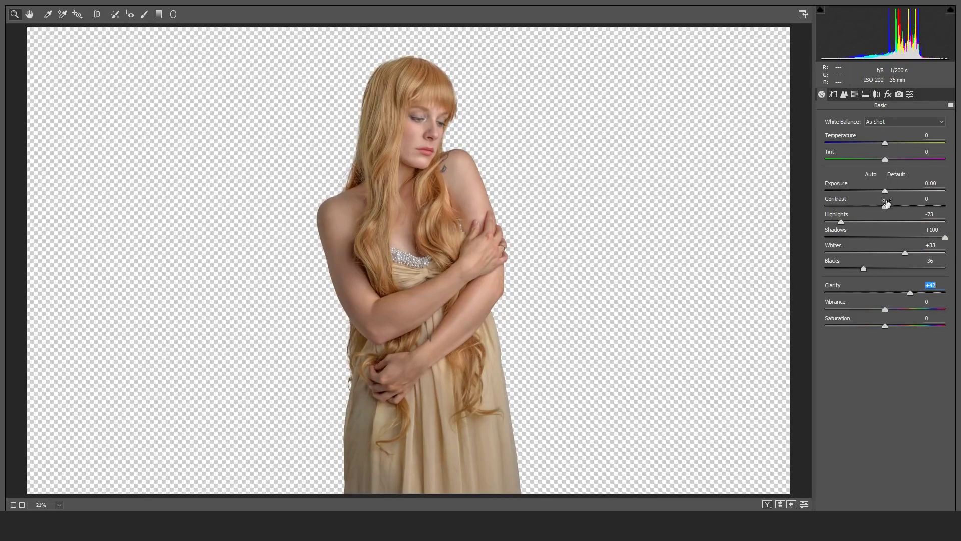
drag(888, 206, 890, 206)
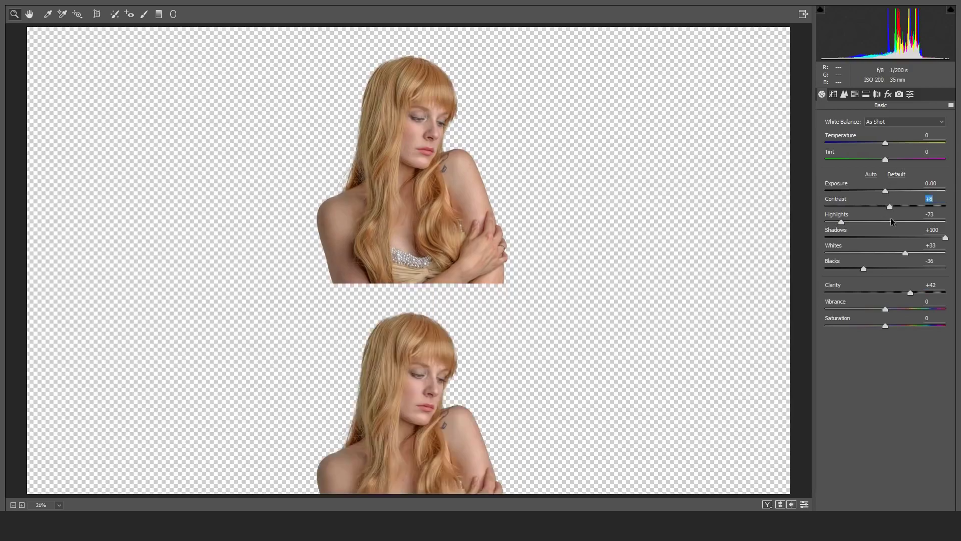
key(Return)
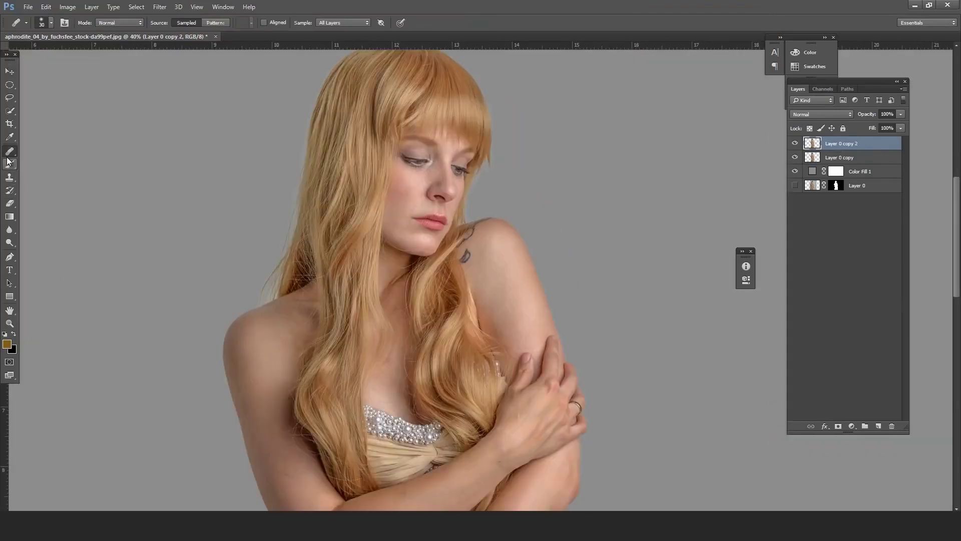
- Smooth the skin around eyes, cheeks, nose, lips and chin with the Mixer Brush, resizing as needed
right_click(8, 155)
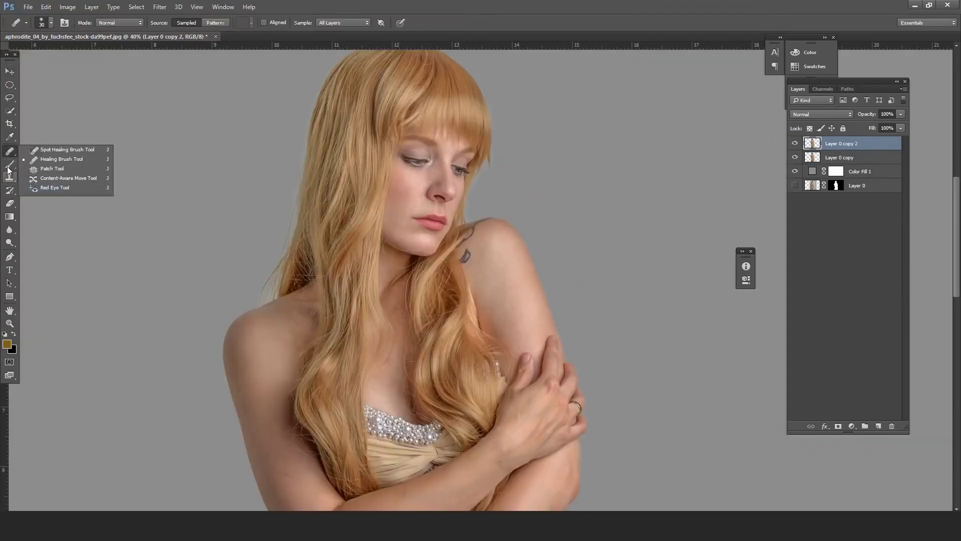
right_click(9, 165)
click(50, 193)
scroll(413, 172, up, 6)
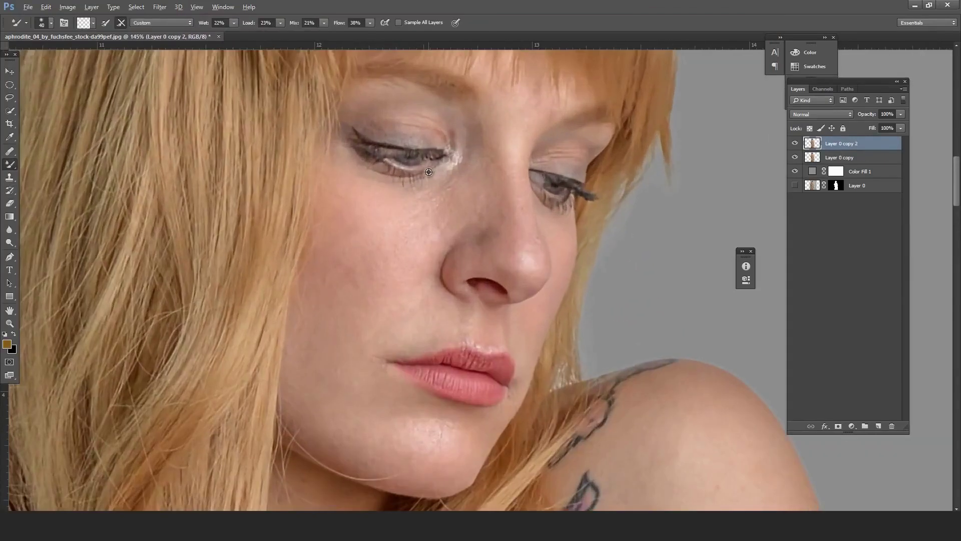
key(bracketright)
key(bracketright)
key(bracketright)
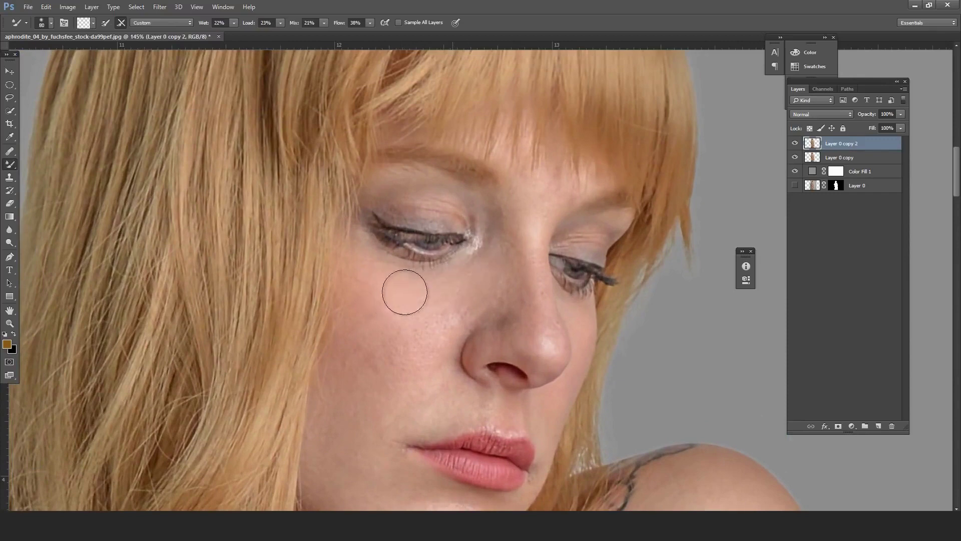
key(bracketleft)
key(bracketleft)
key(bracketleft)
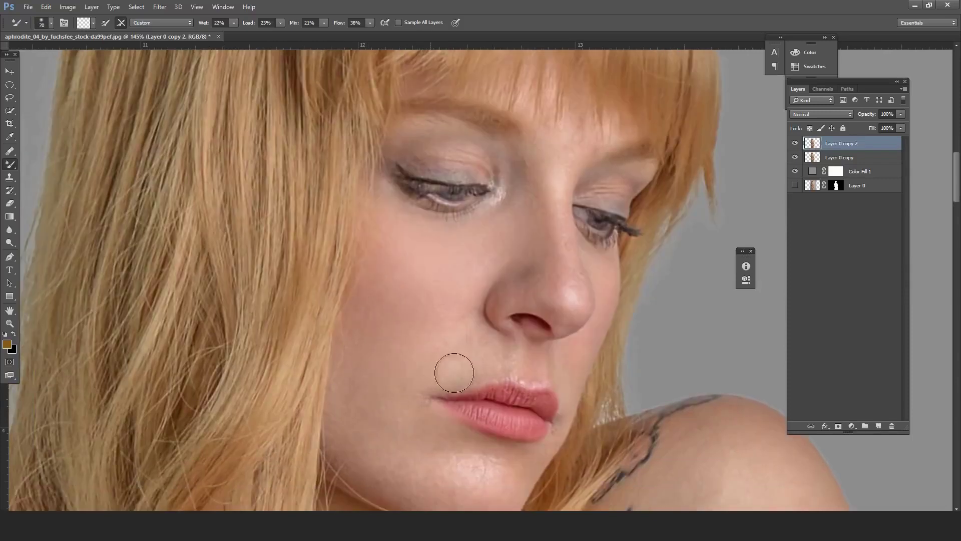
key(bracketleft)
key(bracketleft)
key(bracketleft)
key(bracketleft)
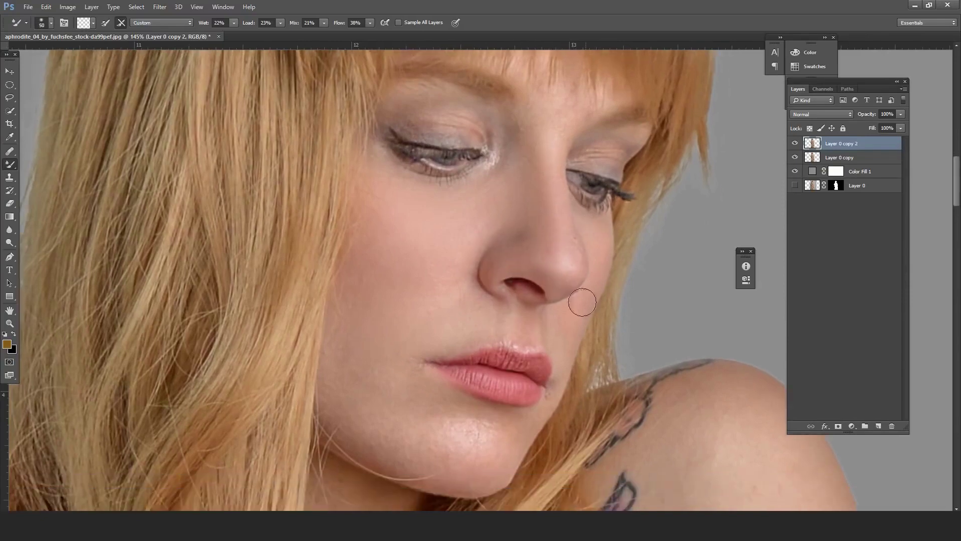
scroll(548, 344, down, 3)
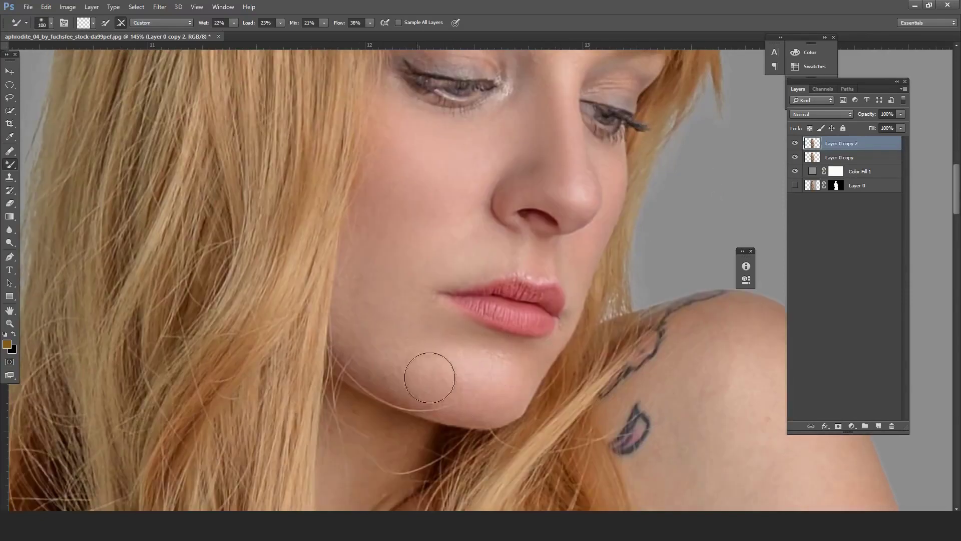
scroll(443, 336, up, 1)
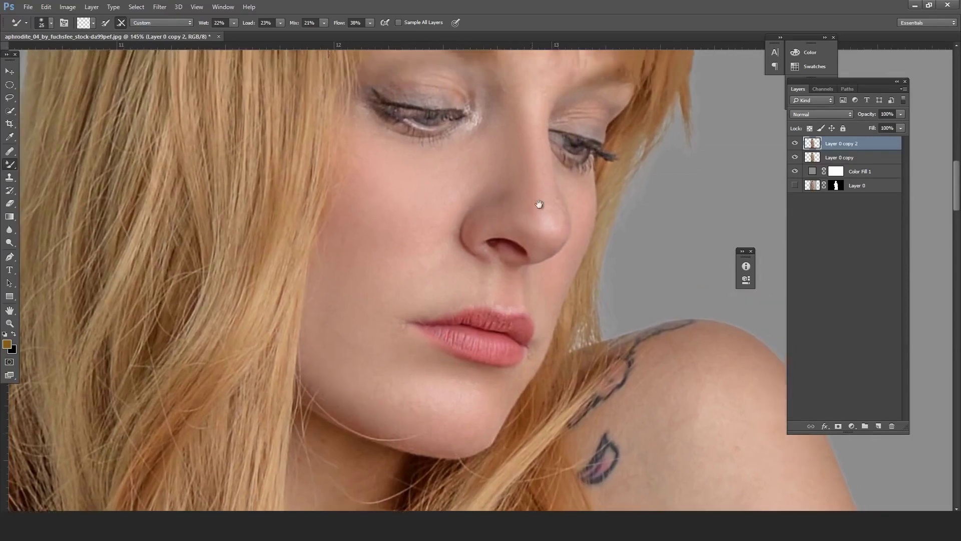
drag(539, 204, 522, 314)
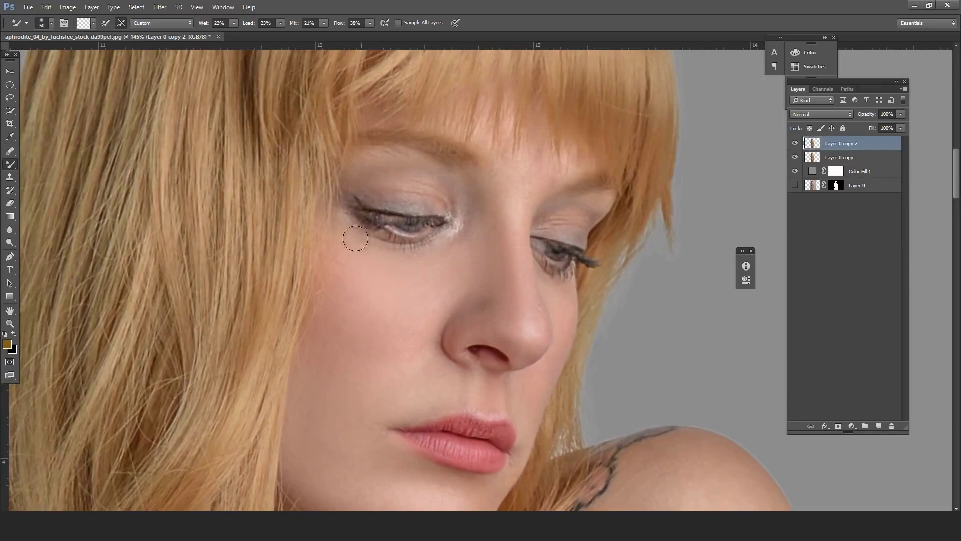
- Smooth the skin on her shoulder and upper arm with the Mixer Brush
scroll(350, 300, down, 5)
scroll(381, 371, down, 3)
scroll(412, 439, down, 3)
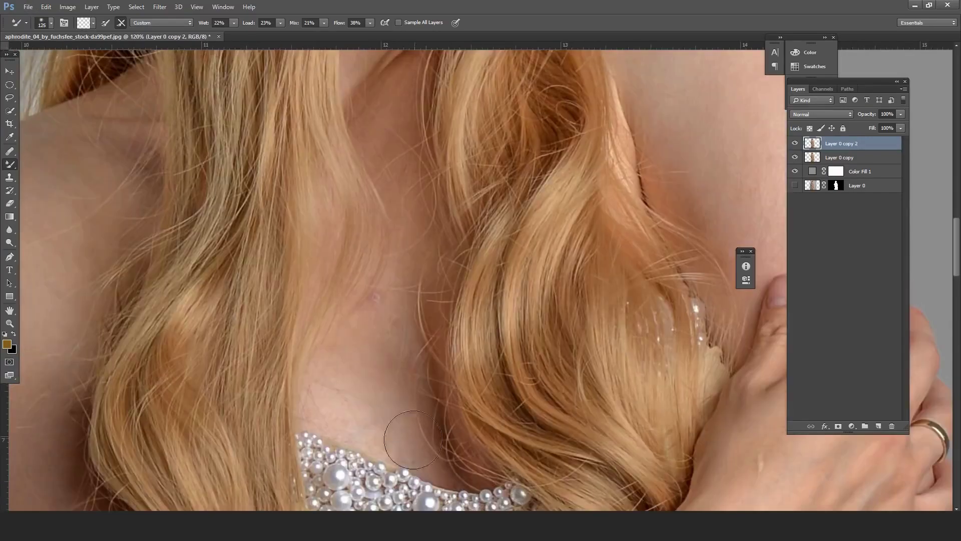
scroll(418, 300, left, 5)
scroll(519, 257, left, 3)
key(bracketleft)
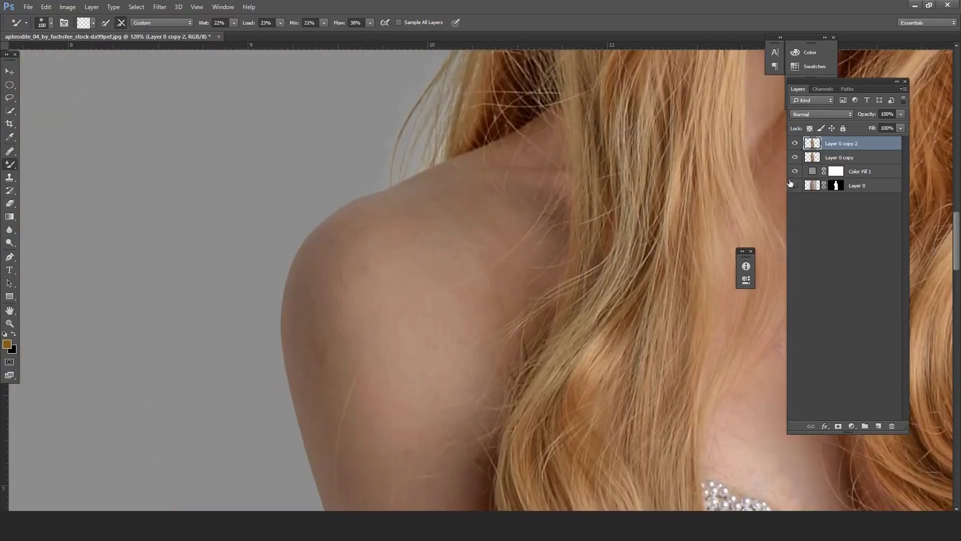
scroll(350, 385, down, 1)
scroll(333, 257, down, 5)
key(bracketright)
key(bracketright)
key(bracketright)
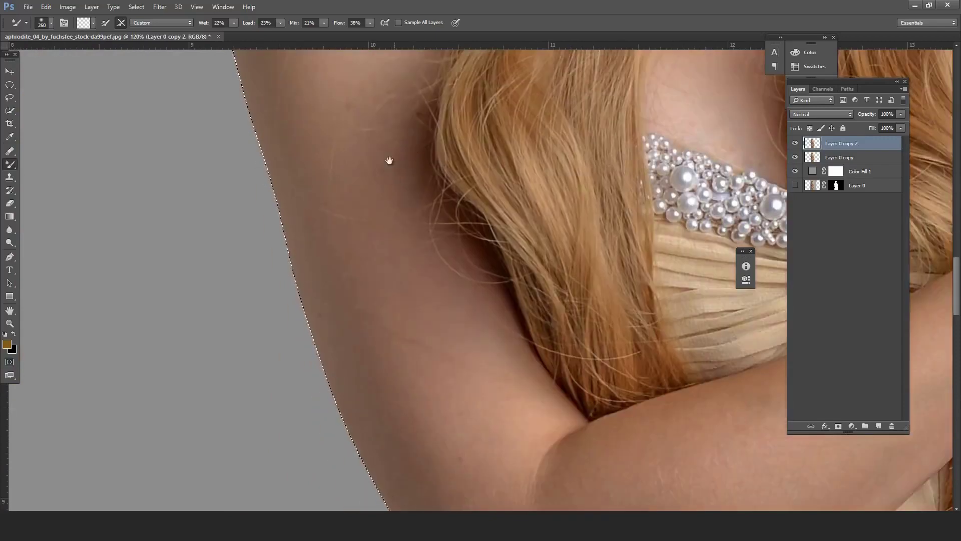
key(bracketleft)
scroll(388, 130, up, 3)
scroll(393, 210, down, 4)
scroll(400, 336, down, 2)
- Smooth the skin on her forearm, wrist and hand with the Mixer Brush
key(bracketleft)
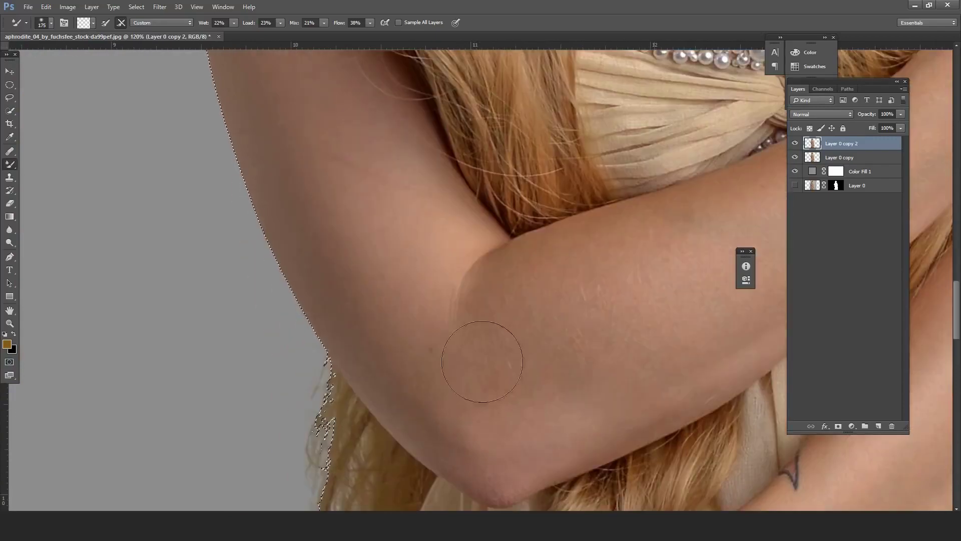
scroll(461, 345, right, 6)
scroll(438, 327, up, 2)
scroll(468, 333, down, 2)
key(bracketleft)
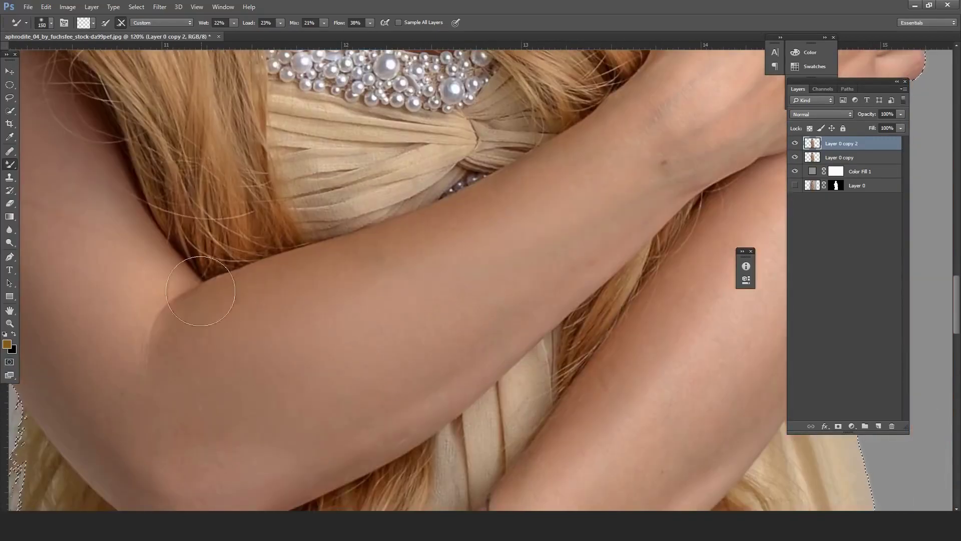
scroll(198, 345, up, 2)
scroll(198, 395, right, 2)
scroll(401, 360, up, 2)
scroll(551, 341, right, 2)
key(bracketleft)
key(bracketleft)
key(bracketleft)
scroll(576, 225, up, 2)
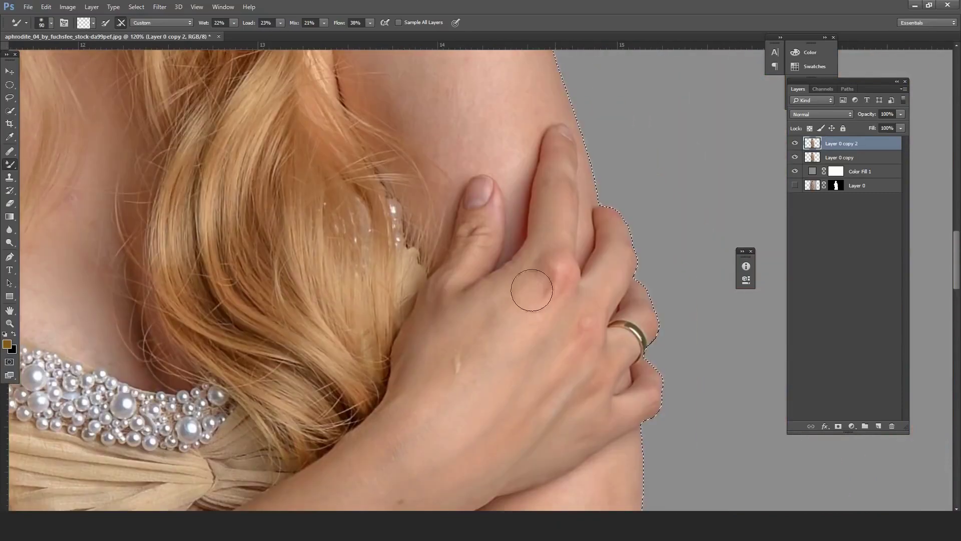
scroll(386, 429, down, 3)
scroll(440, 339, down, 2)
key(bracketleft)
scroll(408, 375, down, 2)
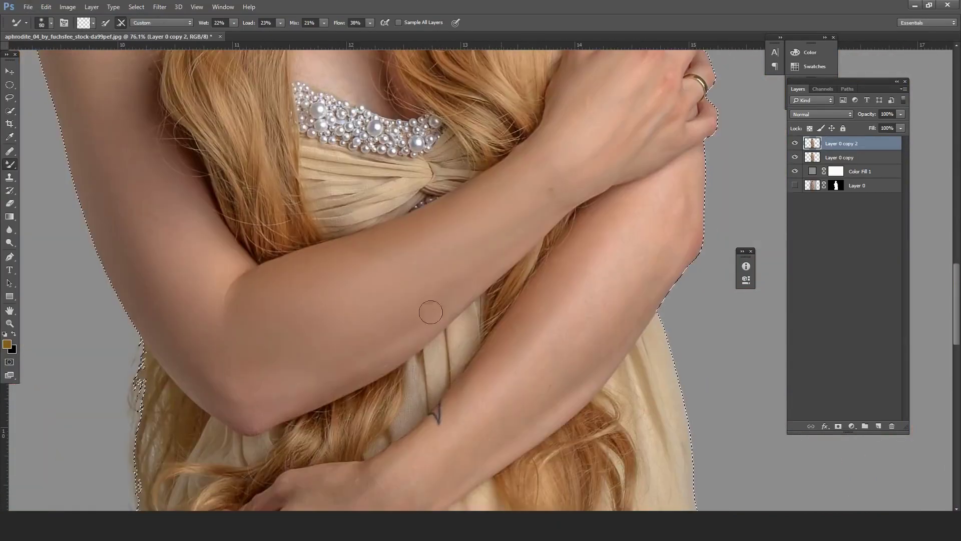
key(bracketright)
key(bracketright)
key(bracketright)
scroll(536, 332, right, 2)
scroll(575, 279, down, 3)
scroll(576, 278, left, 1)
scroll(396, 411, down, 2)
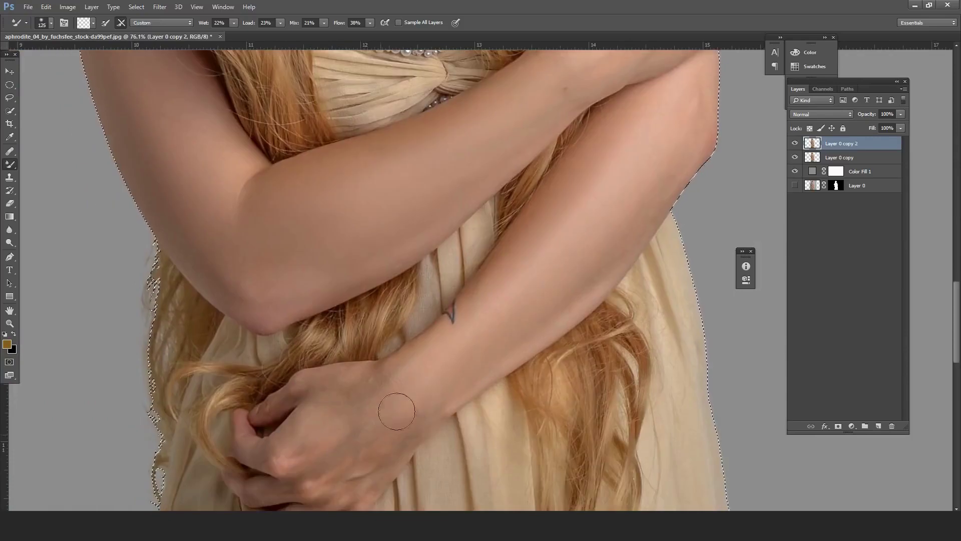
scroll(397, 411, down, 2)
scroll(396, 411, left, 2)
key(bracketright)
key(bracketright)
key(bracketright)
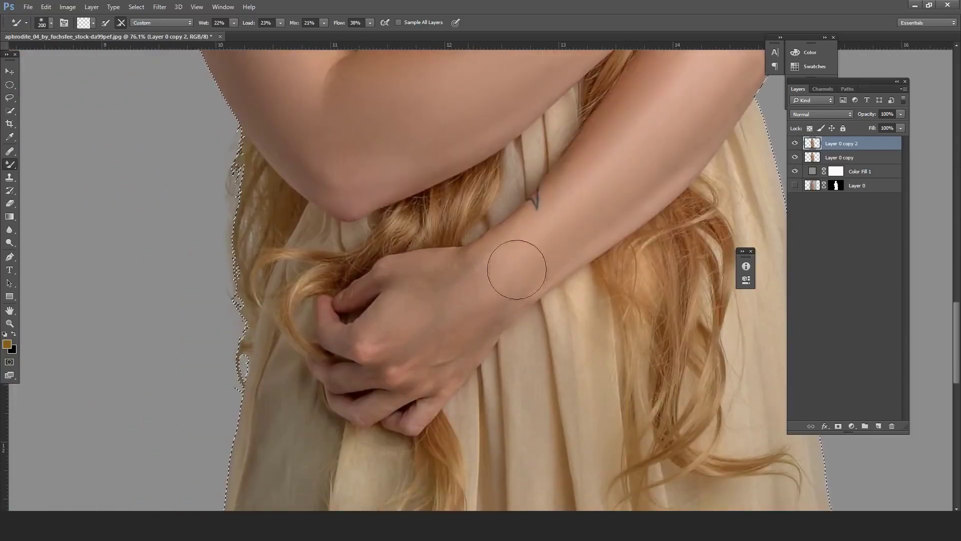
scroll(516, 269, up, 3)
scroll(517, 269, right, 2)
scroll(541, 317, up, 2)
scroll(540, 318, right, 1)
scroll(598, 243, up, 3)
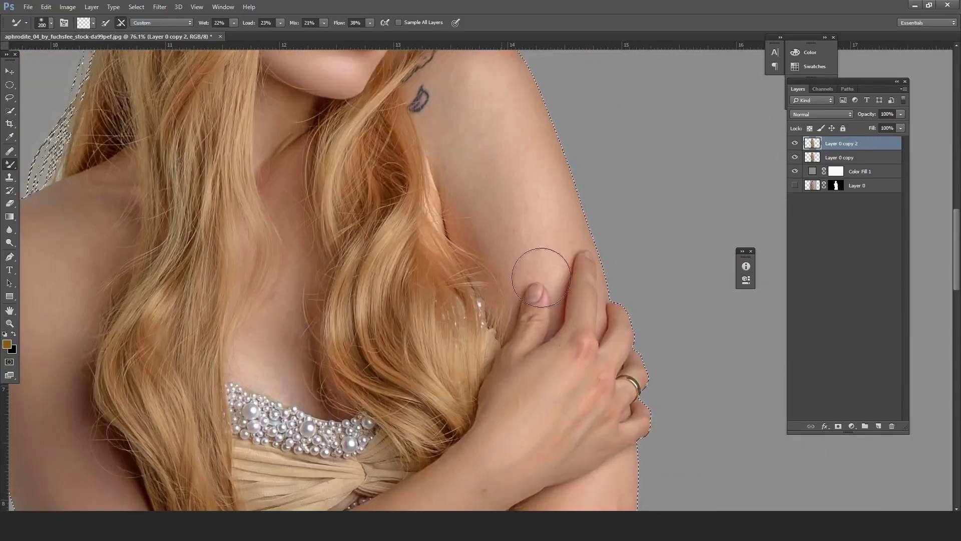
- Finish blending, deselect the figure, and create the merged Layer 0 copy 3 on top
key(bracketleft)
key(bracketleft)
key(bracketleft)
scroll(516, 296, up, 3)
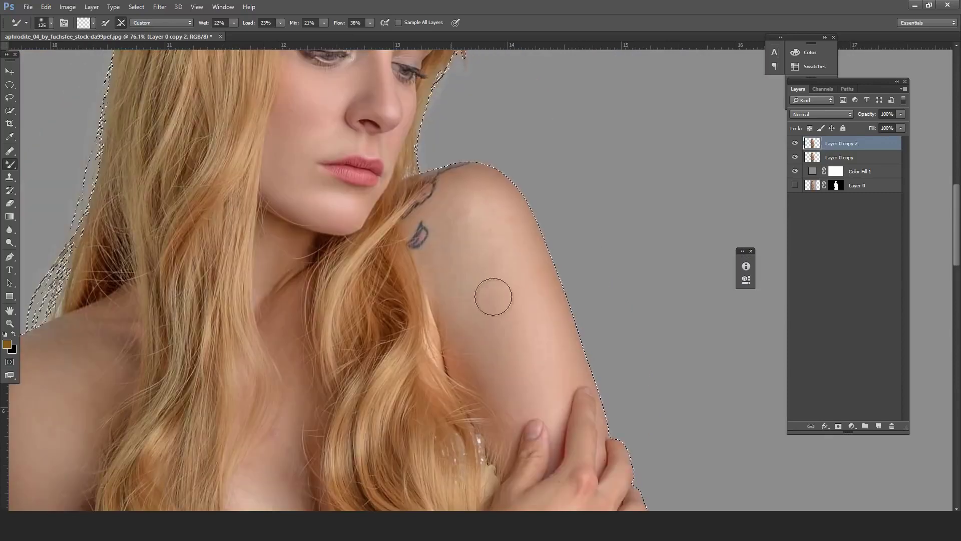
key(bracketright)
key(bracketright)
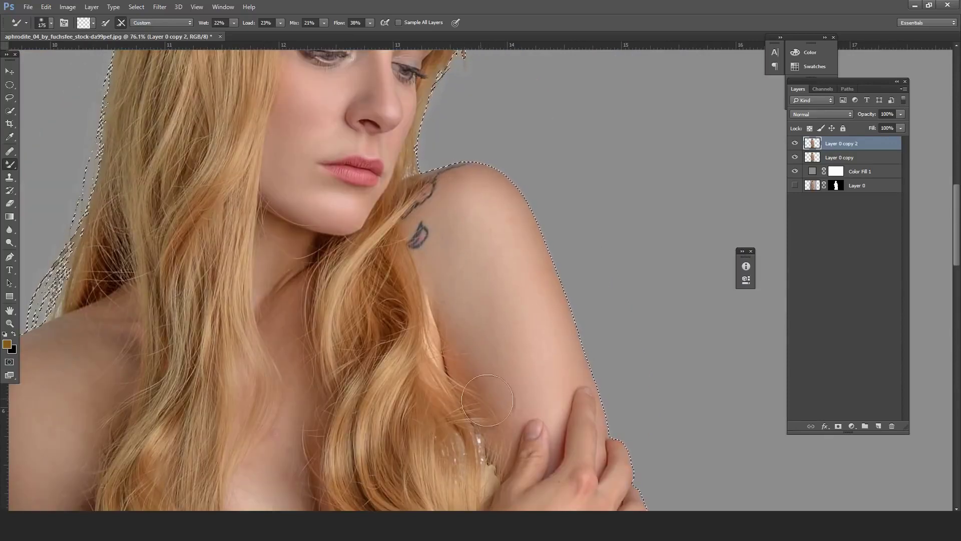
scroll(487, 400, up, 5)
key(bracketleft)
key(bracketleft)
key(bracketleft)
scroll(501, 275, down, 2)
scroll(493, 455, down, 3)
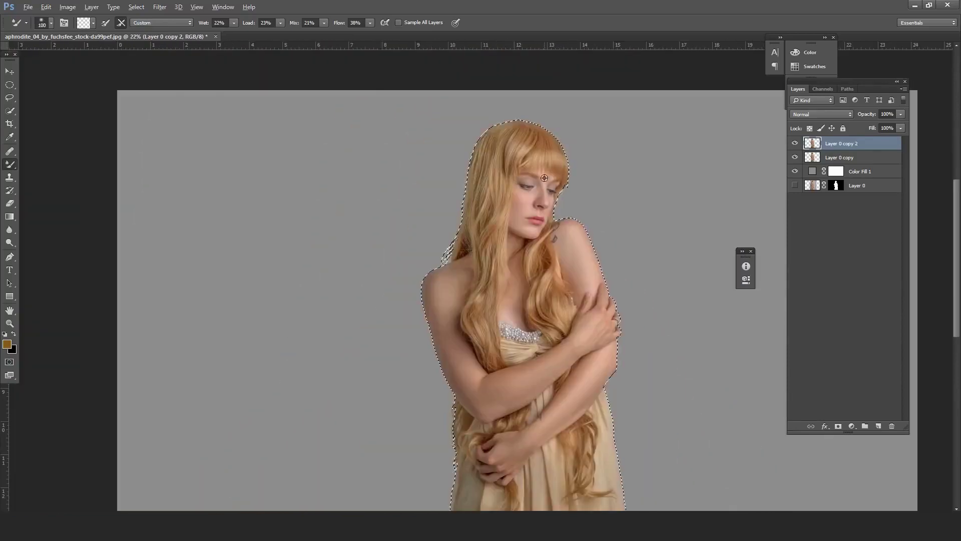
key(ctrl+d)
key(ctrl+j)
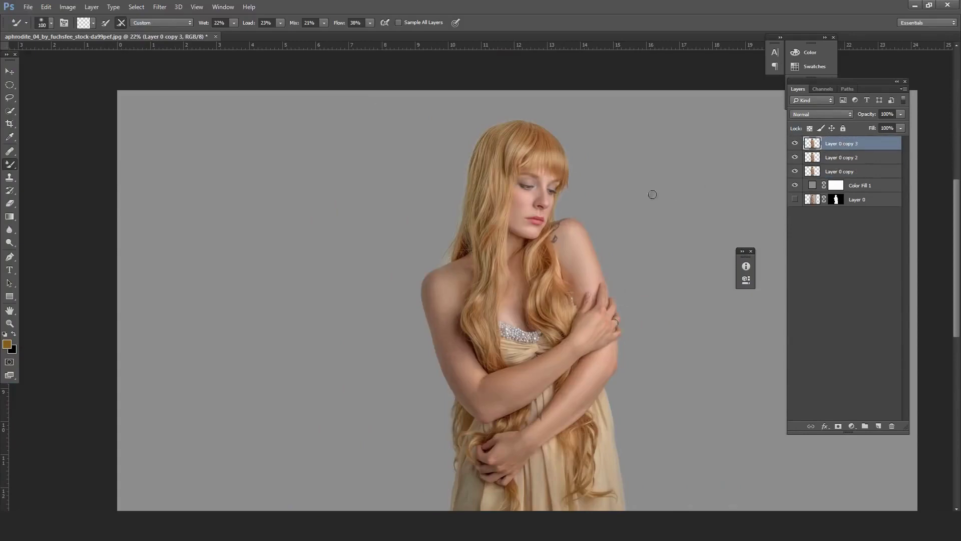
- Run a High Pass filter with a 0.7-pixel radius on Layer 0 copy 3
scroll(547, 253, up, 2)
scroll(395, 197, up, 2)
scroll(323, 155, up, 2)
click(160, 6)
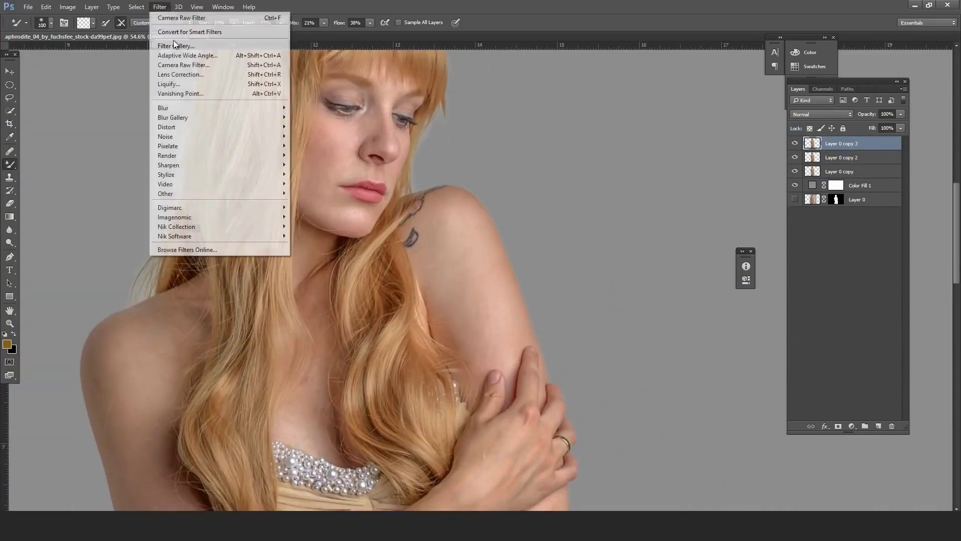
mouse_move(166, 194)
click(307, 201)
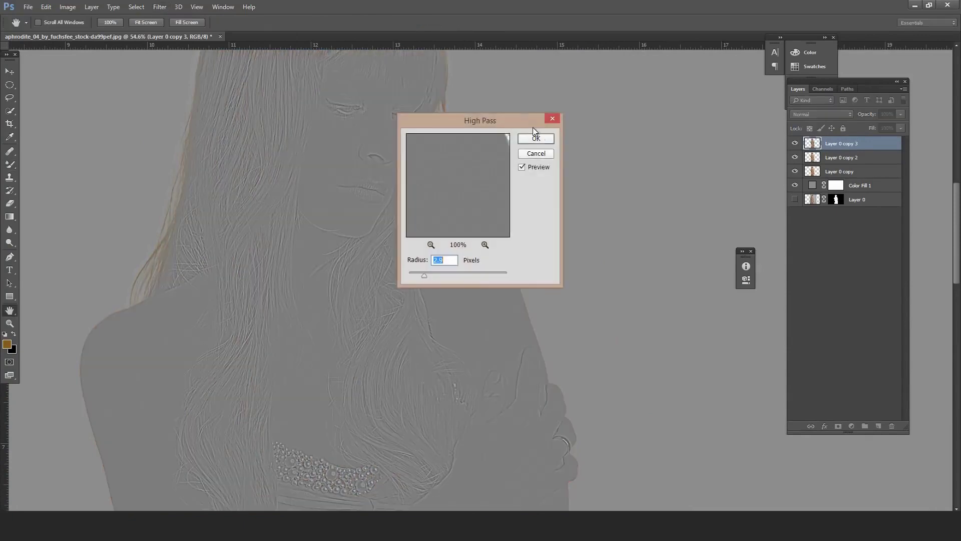
click(535, 138)
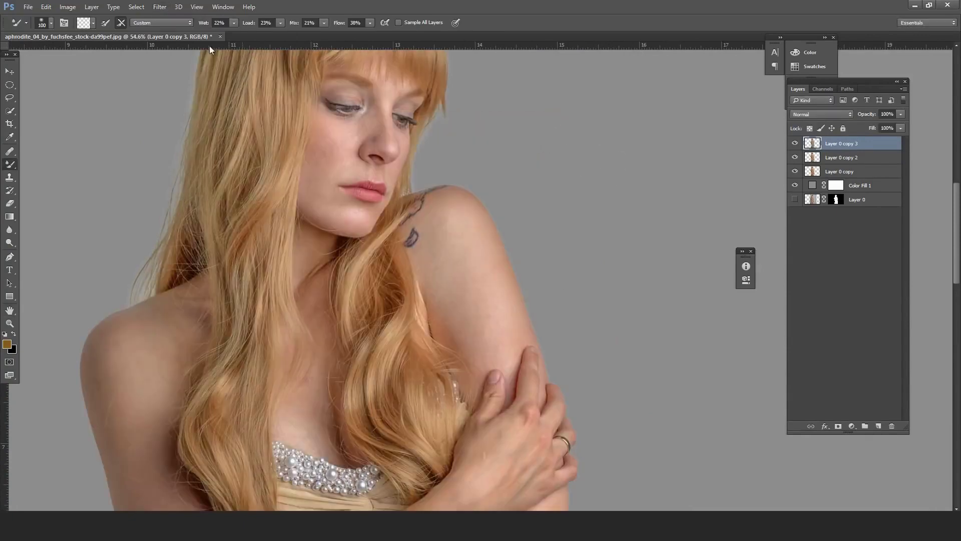
click(159, 7)
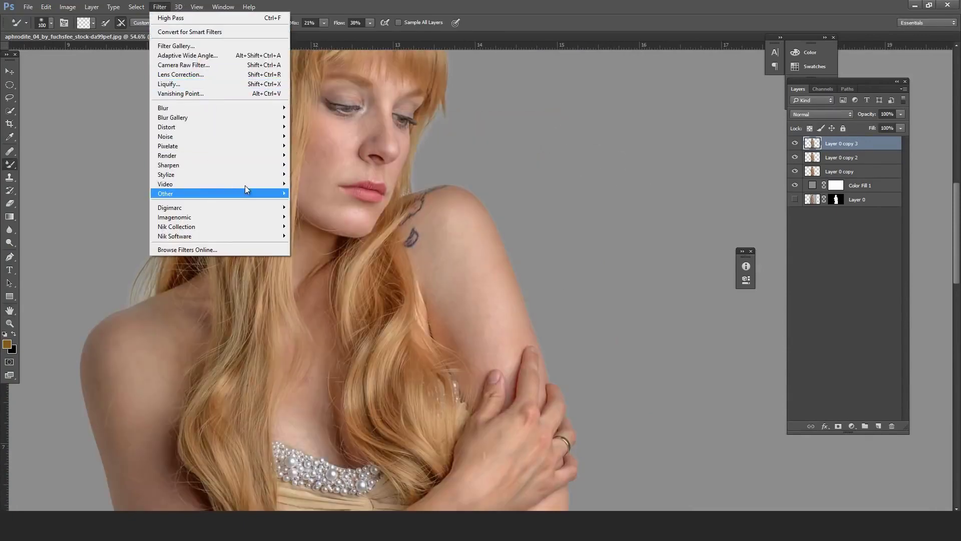
mouse_move(218, 193)
click(320, 200)
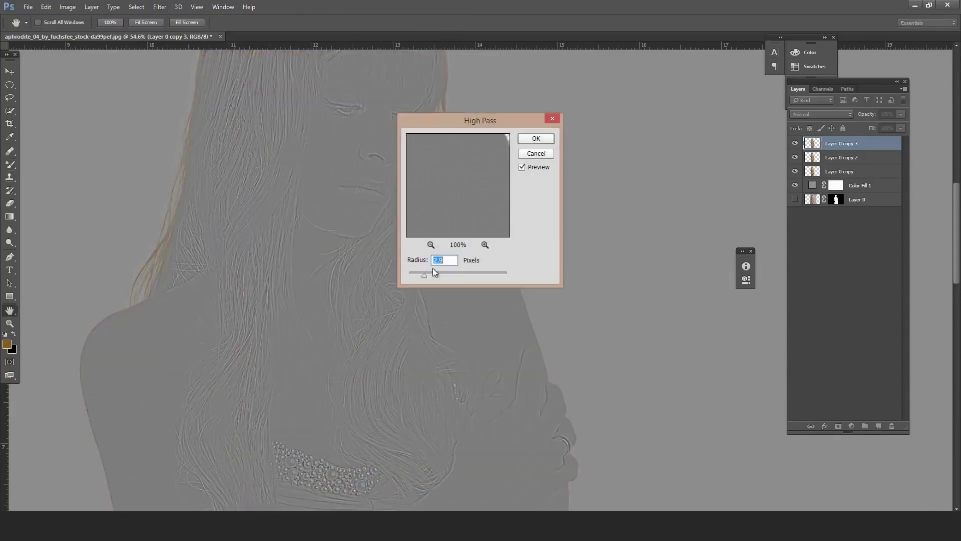
drag(432, 270, 413, 275)
click(532, 143)
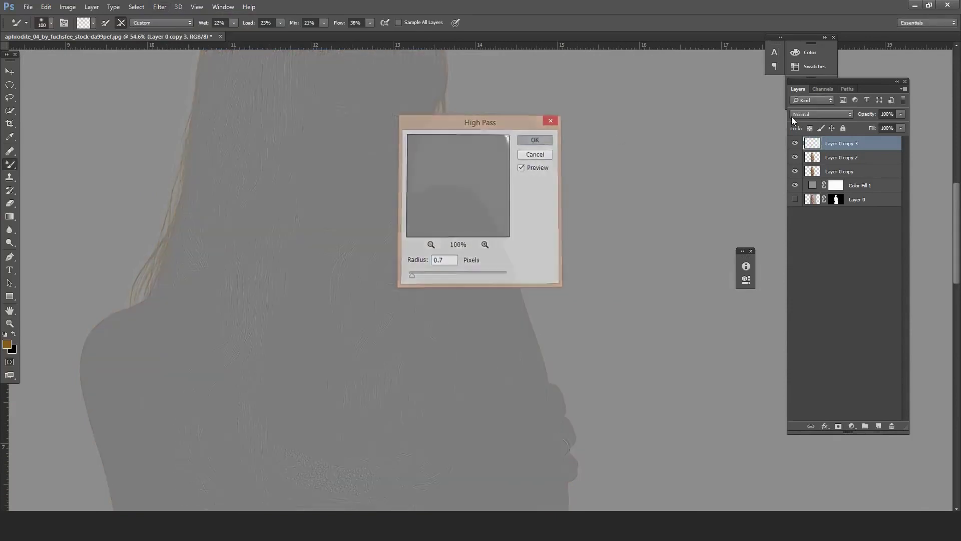
- Blend the high-pass layer in Linear Light and toggle it off to compare the sharpening
click(821, 113)
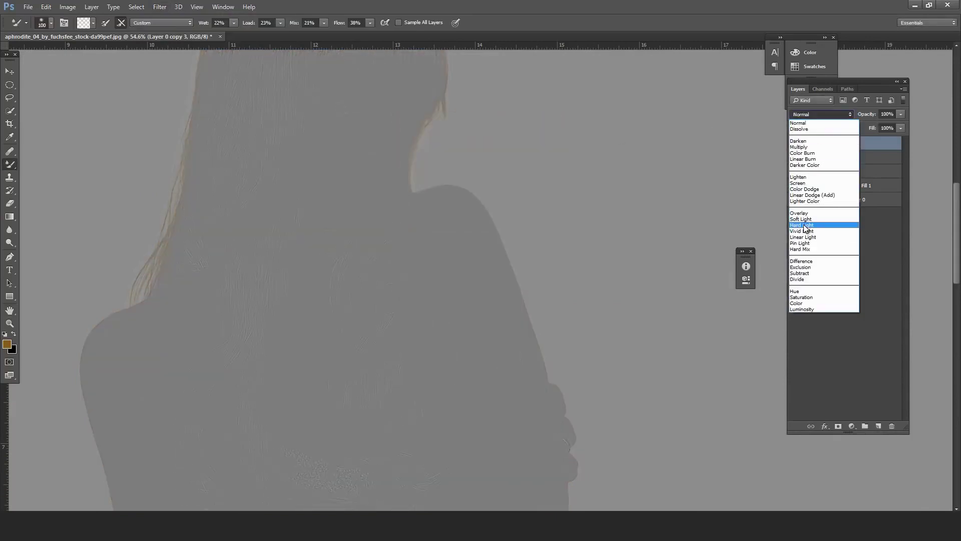
click(803, 237)
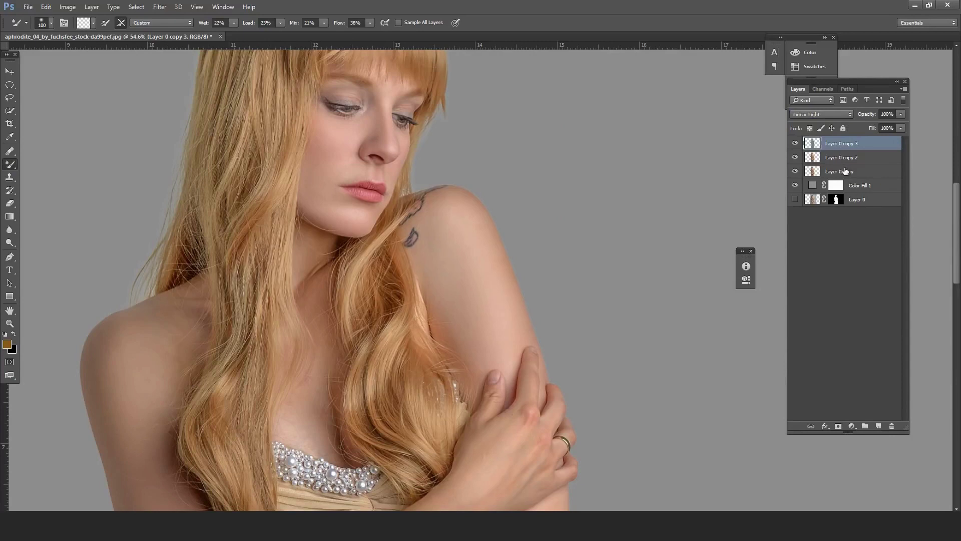
scroll(500, 215, up, 1)
scroll(489, 218, up, 1)
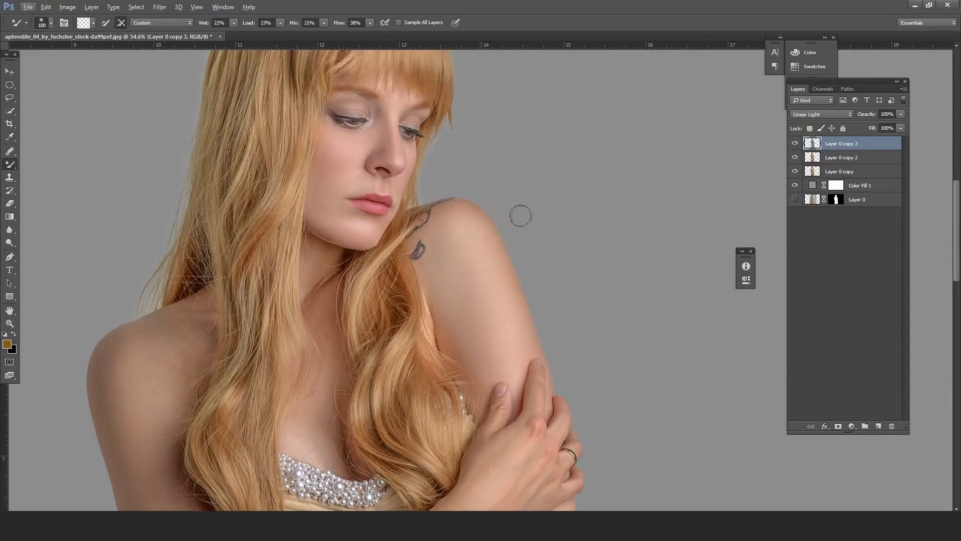
scroll(520, 216, up, 3)
scroll(549, 242, up, 2)
click(790, 144)
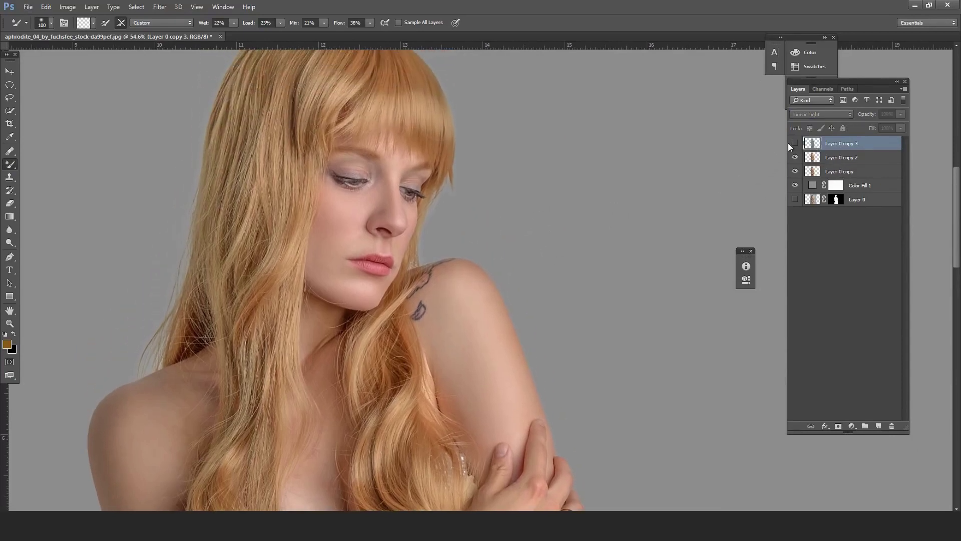
scroll(558, 204, down, 1)
scroll(570, 249, up, 2)
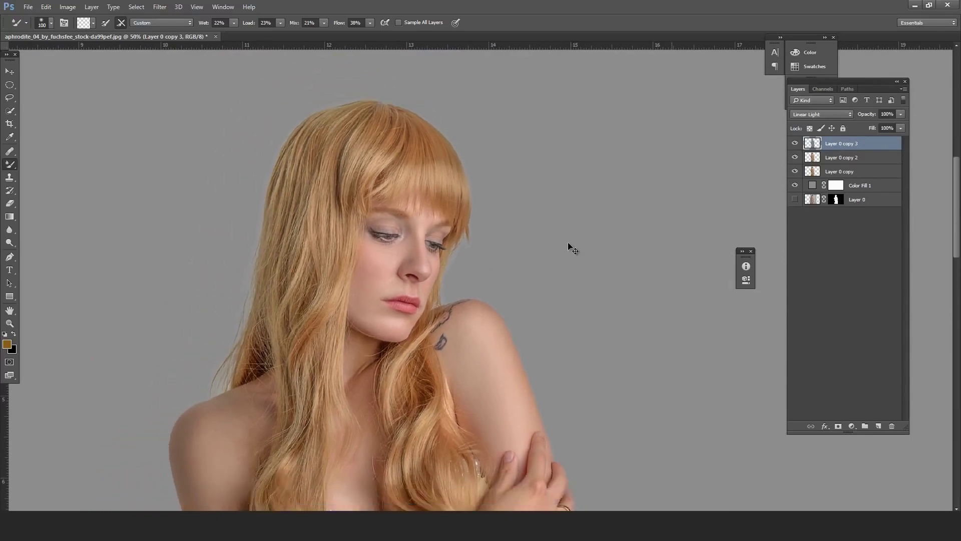
scroll(567, 242, down, 2)
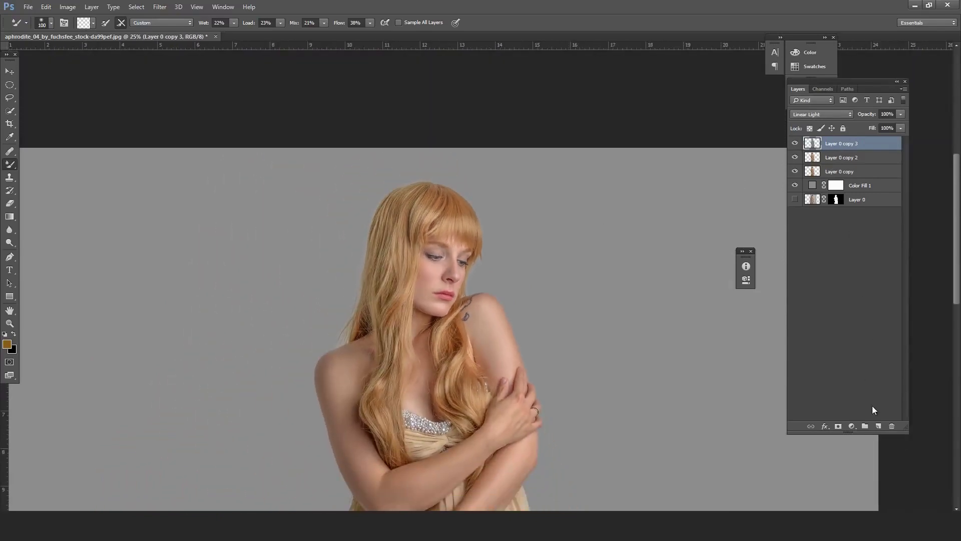
scroll(517, 303, down, 3)
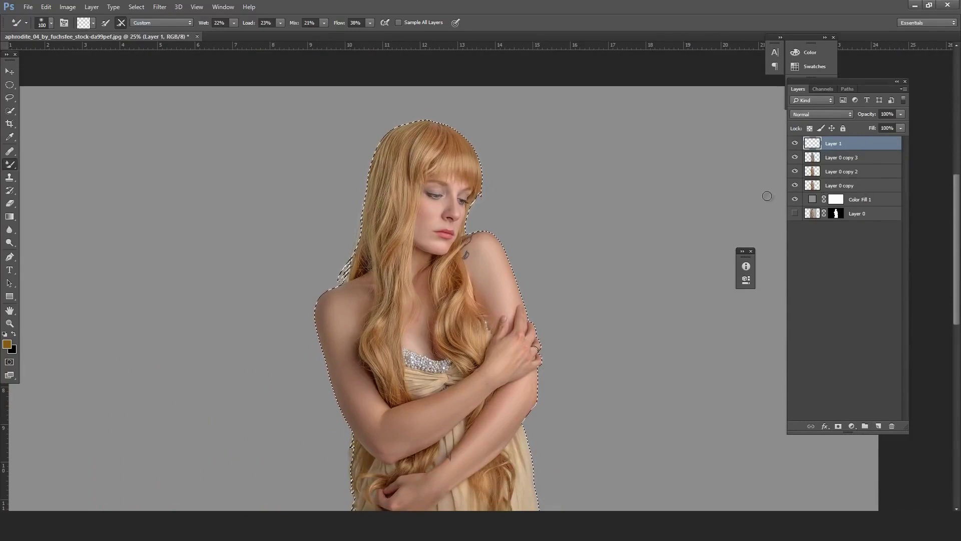
- Fill Layer 1 with 50% gray, set it to Soft Light, and clip it to Layer 0 copy 3
key(ctrl+plus)
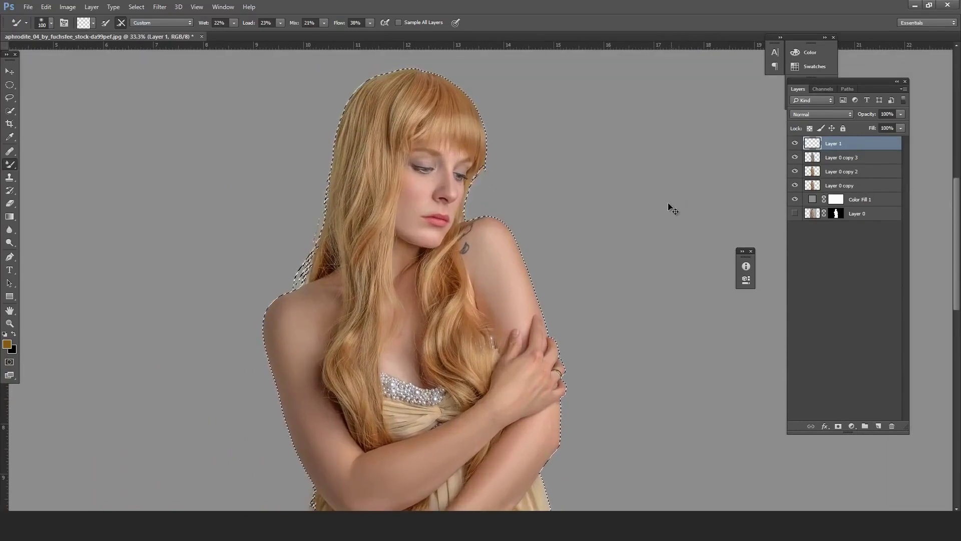
key(ctrl+plus)
scroll(554, 215, up, 2)
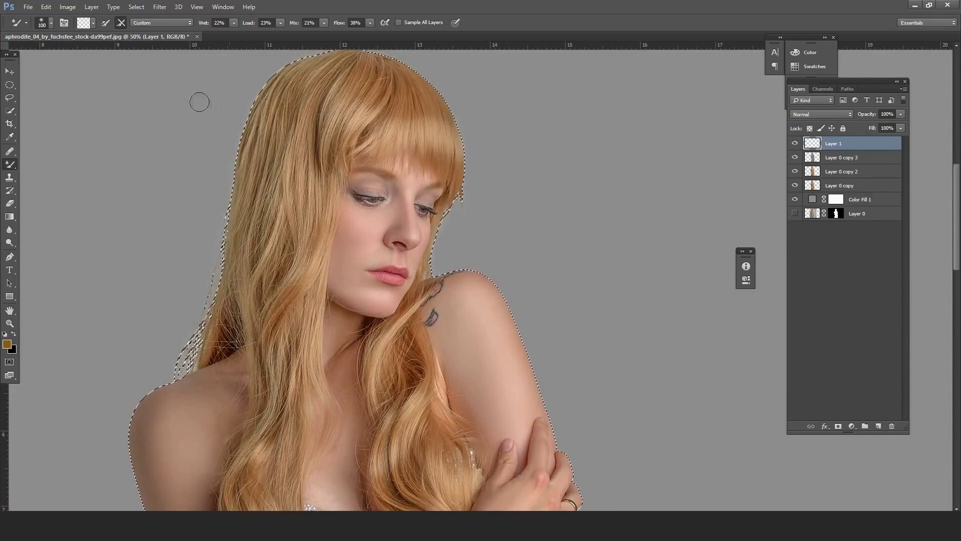
key(ctrl+d)
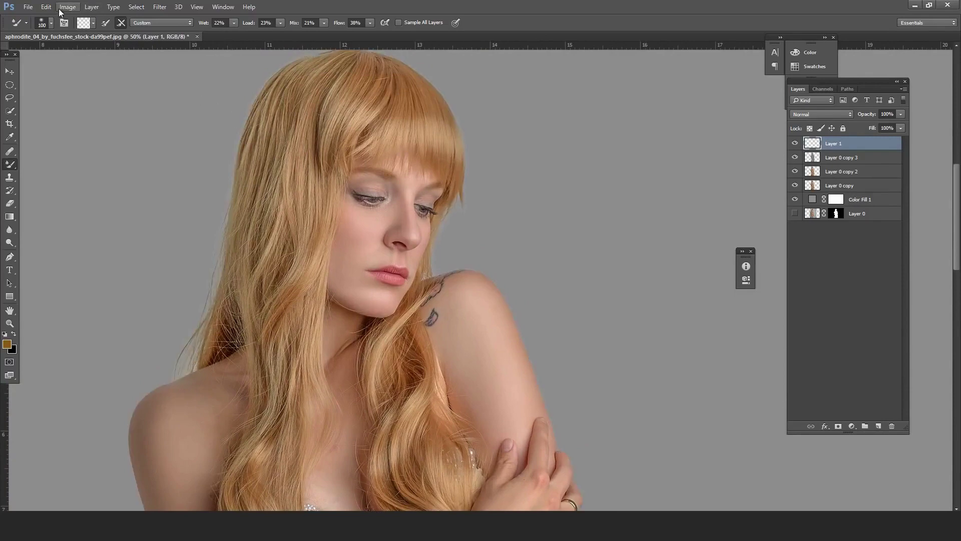
click(46, 7)
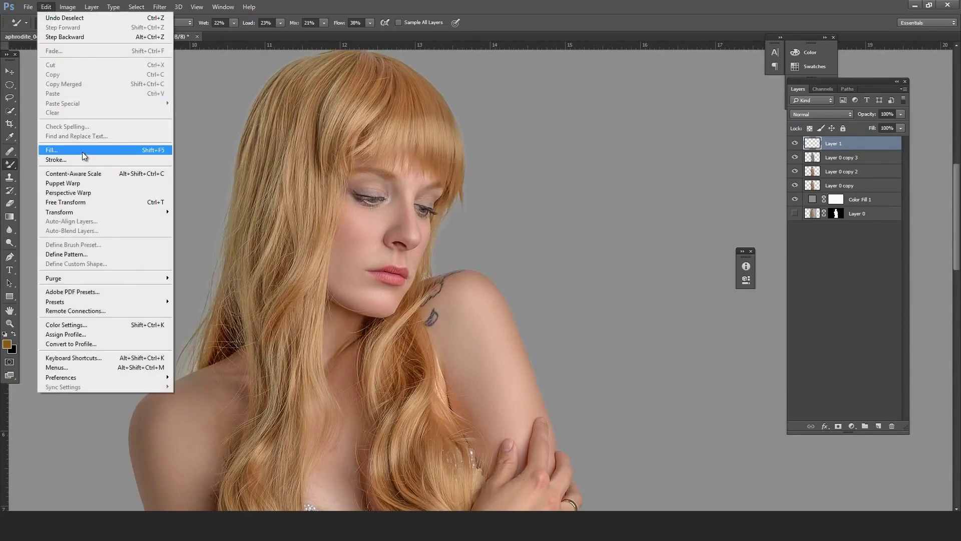
click(82, 150)
click(549, 149)
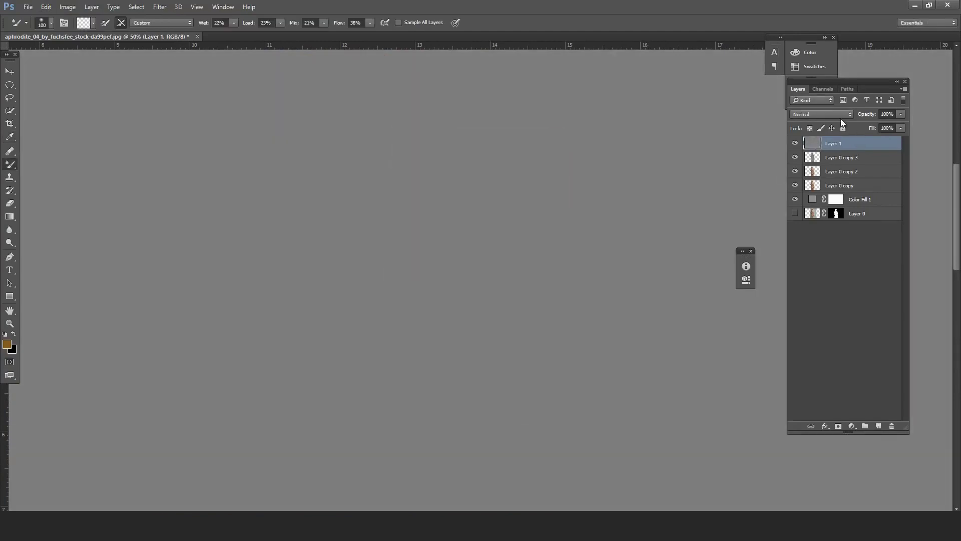
click(839, 116)
click(815, 217)
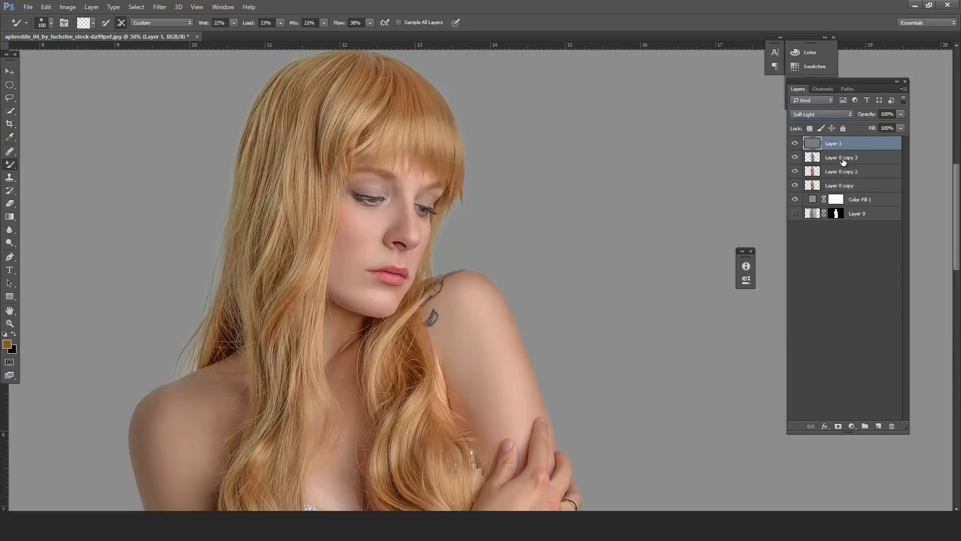
alt+click(844, 150)
- Select the Dodge tool and zoom in on the model's face
right_click(9, 164)
click(50, 166)
right_click(9, 245)
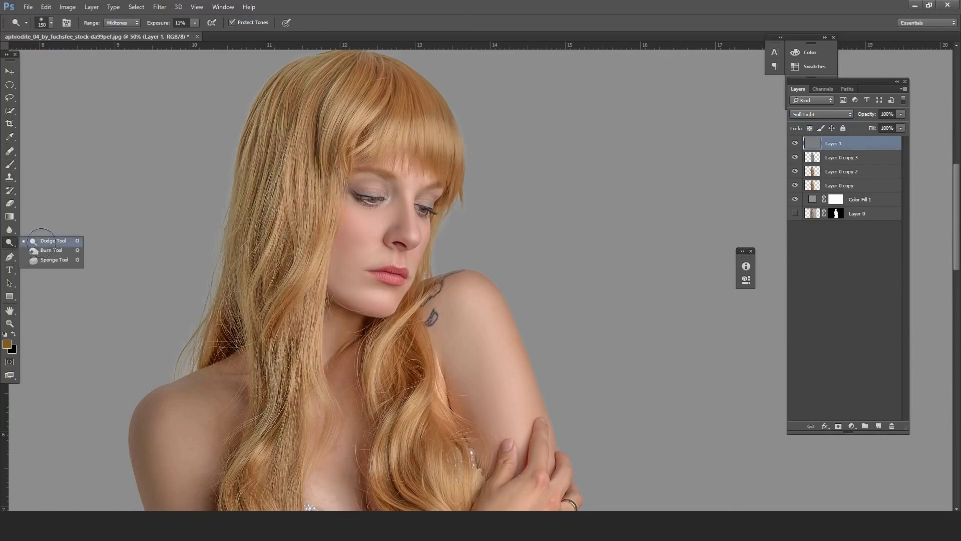
click(40, 238)
scroll(386, 228, up, 2)
scroll(386, 228, up, 2)
mouse_move(385, 228)
mouse_down()
mouse_move(395, 267)
mouse_move(344, 279)
mouse_up()
- Enlarge the dodge brush and lighten the skin along the forearm
key(bracketleft)
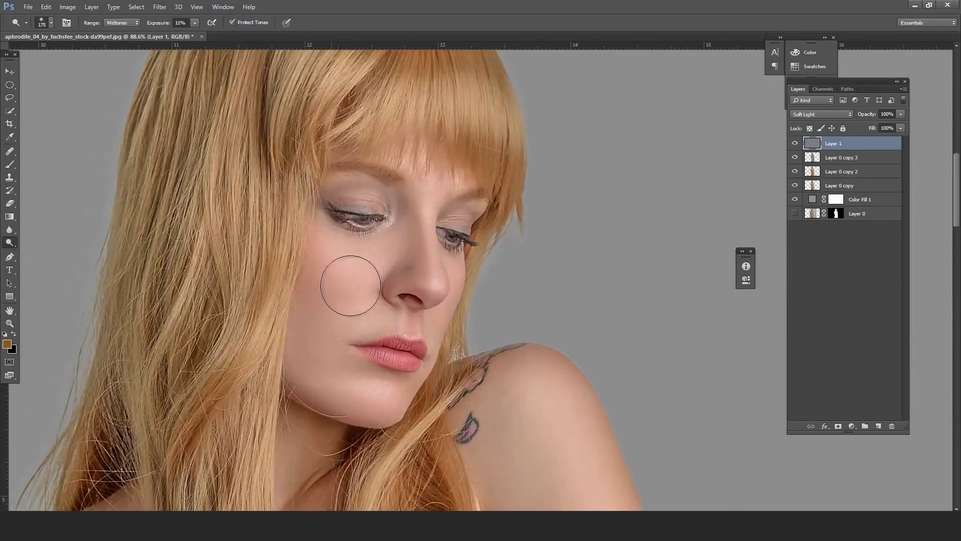
key(bracketright)
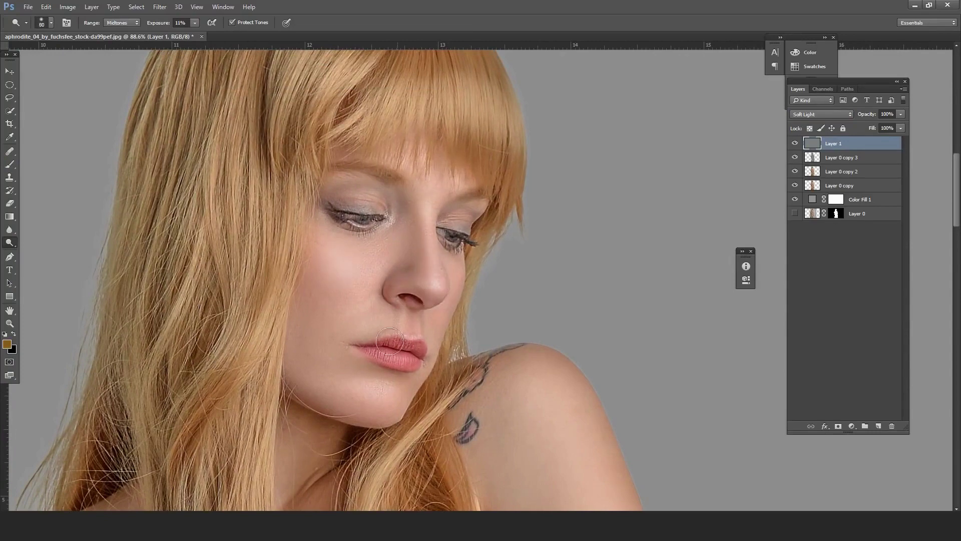
key(bracketright)
key(bracketright)
key(bracketright)
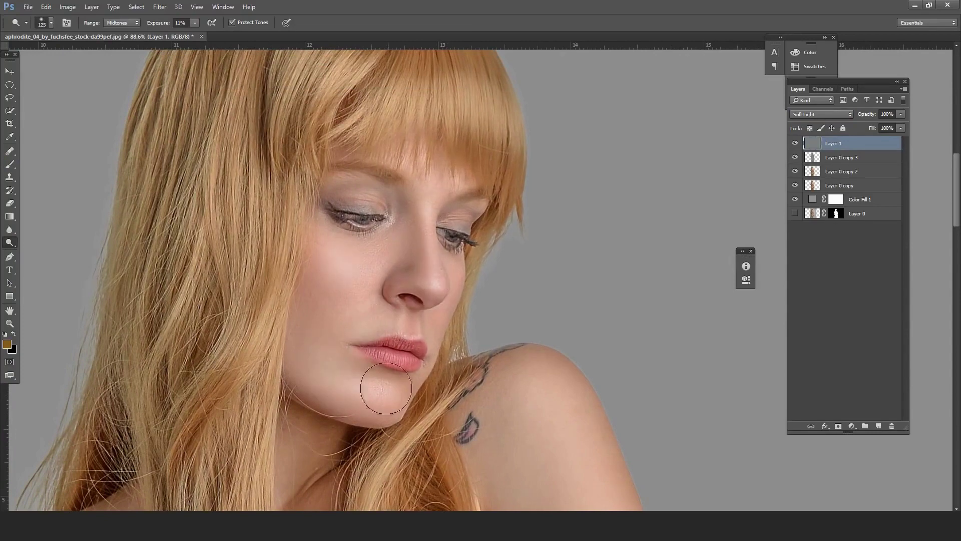
key(bracketright)
key(bracketright)
key(bracketright)
scroll(429, 176, down, 3)
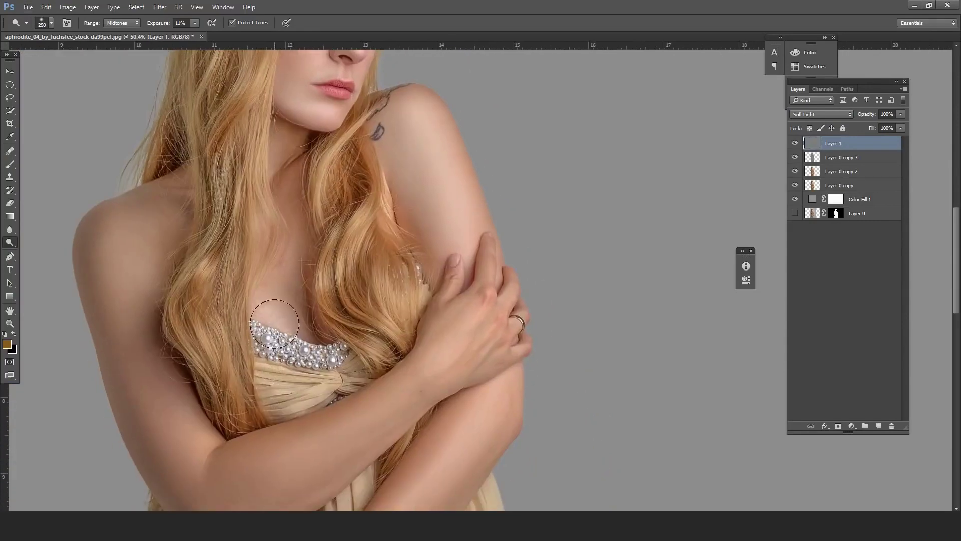
key(bracketright)
key(bracketright)
key(bracketright)
scroll(177, 201, down, 2)
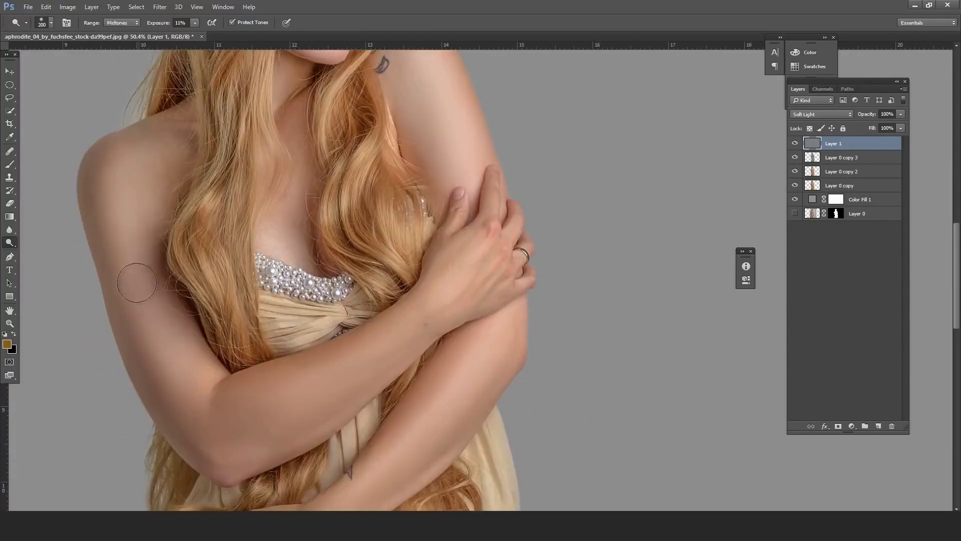
scroll(182, 322, down, 3)
mouse_move(182, 322)
mouse_down()
mouse_move(348, 247)
mouse_move(206, 317)
mouse_move(405, 194)
mouse_up()
- Cycle the toning tool and resize the brush for work on the face
key(bracketleft)
key(bracketleft)
scroll(398, 335, down, 3)
scroll(399, 335, left, 2)
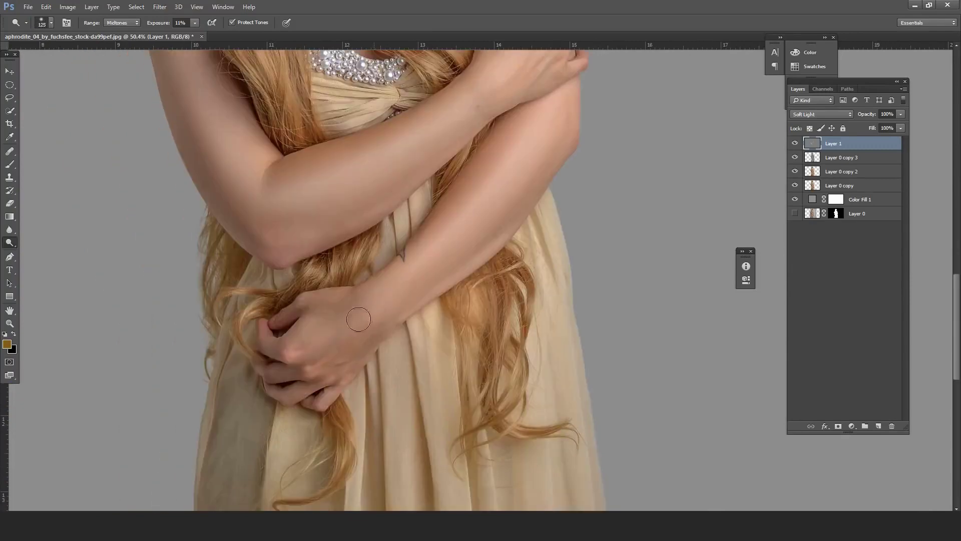
key(bracketright)
key(bracketright)
key(bracketright)
scroll(526, 253, down, 5)
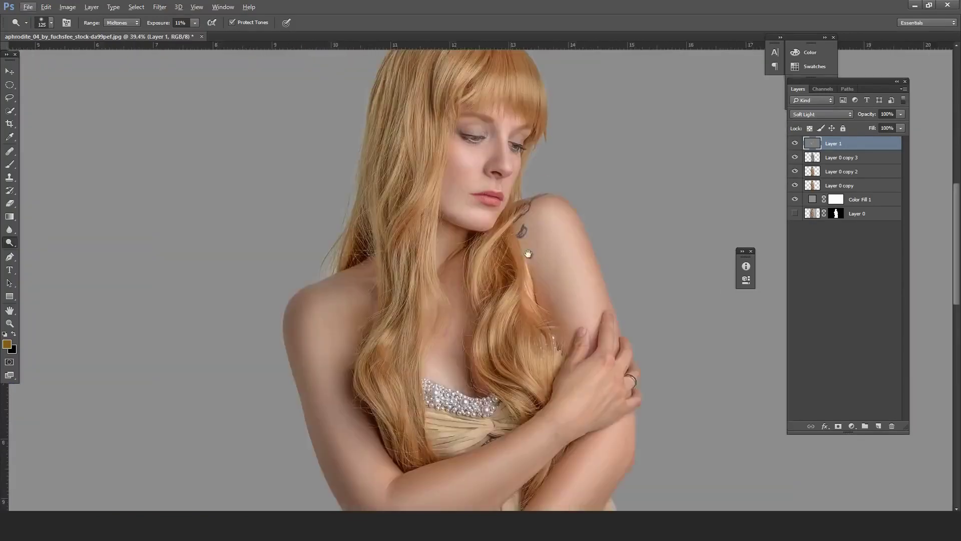
scroll(531, 158, up, 4)
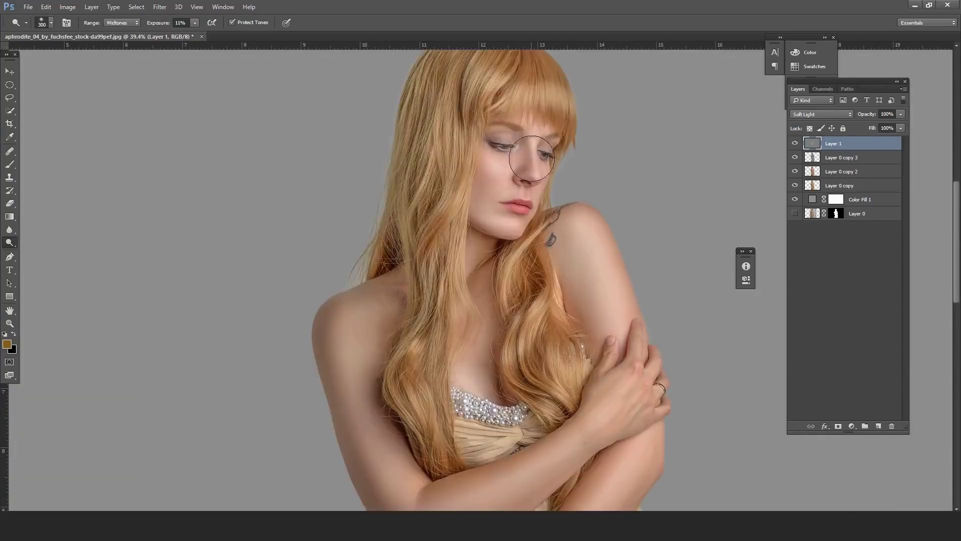
scroll(585, 172, up, 1)
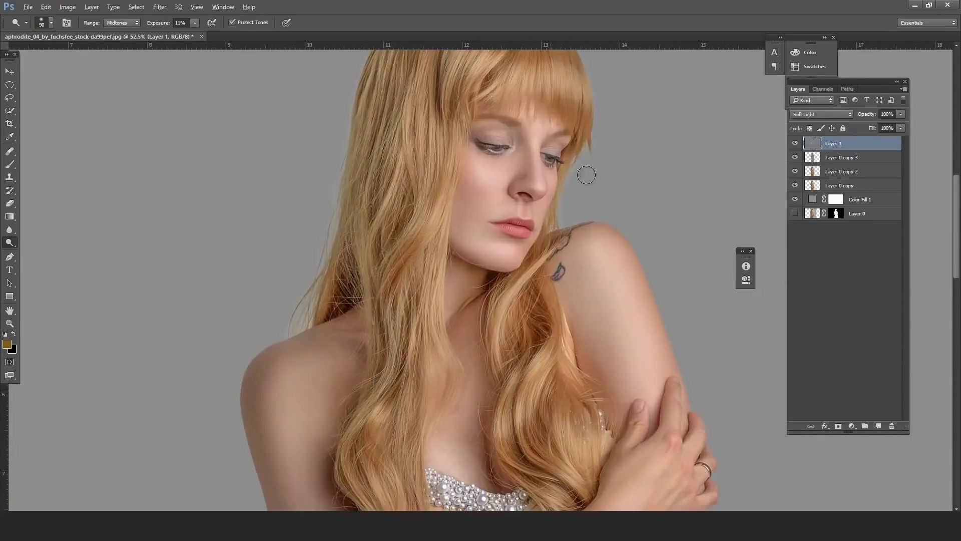
key(shift+o)
scroll(538, 141, up, 2)
key(bracketright)
key(bracketright)
key(bracketright)
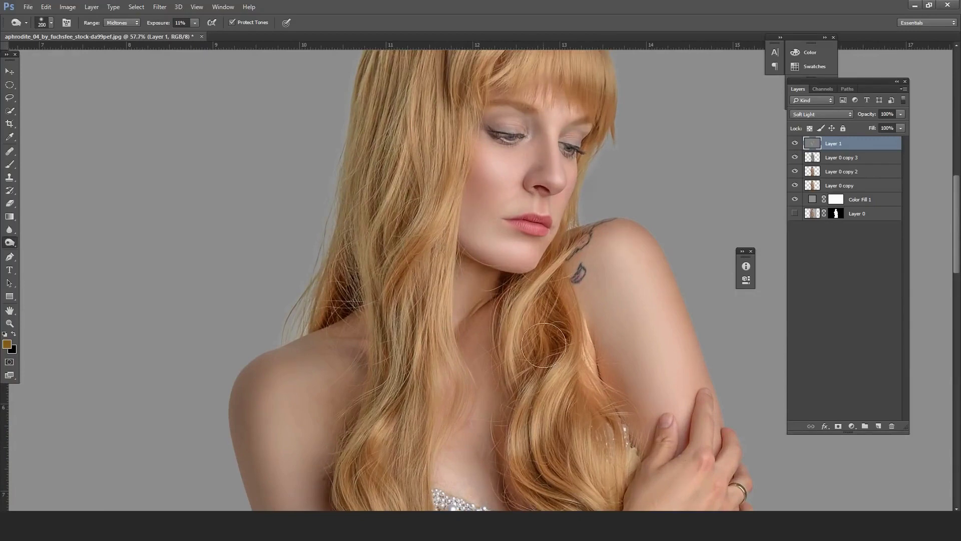
- Tone the shoulder and chest, then fit the whole image on screen with Move active
drag(518, 495, 440, 380)
key(bracketright)
key(bracketright)
key(bracketright)
key(bracketleft)
scroll(628, 401, down, 2)
scroll(628, 401, down, 2)
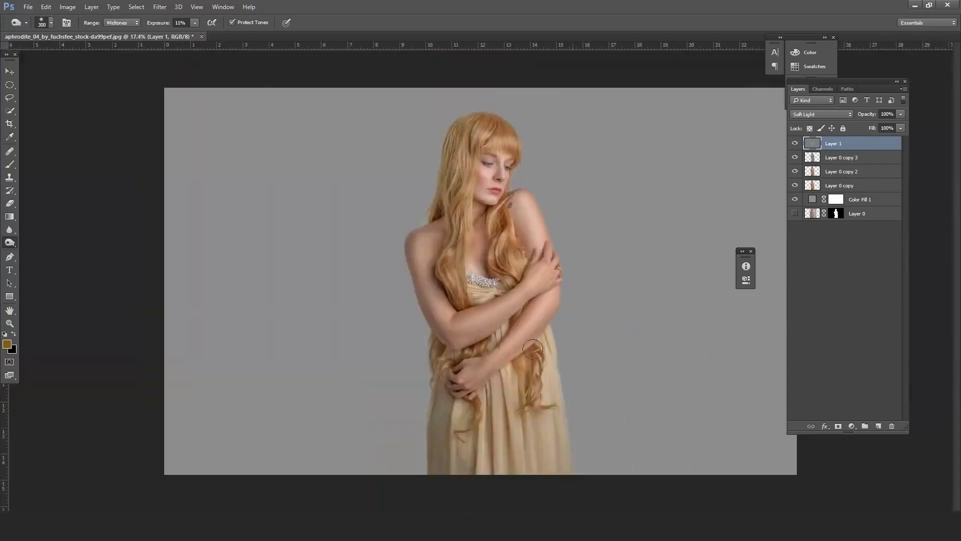
scroll(596, 294, up, 2)
scroll(466, 387, down, 1)
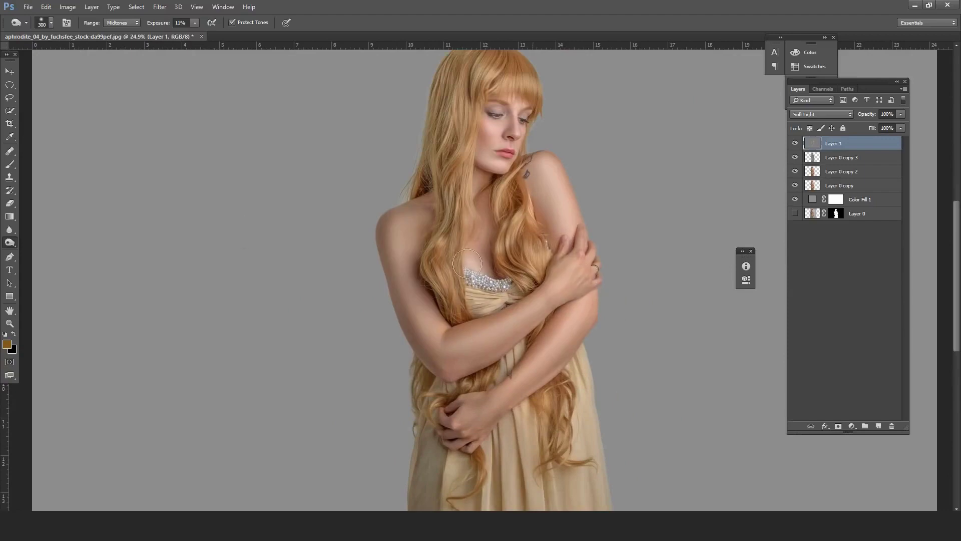
key(v)
key(ctrl+0)
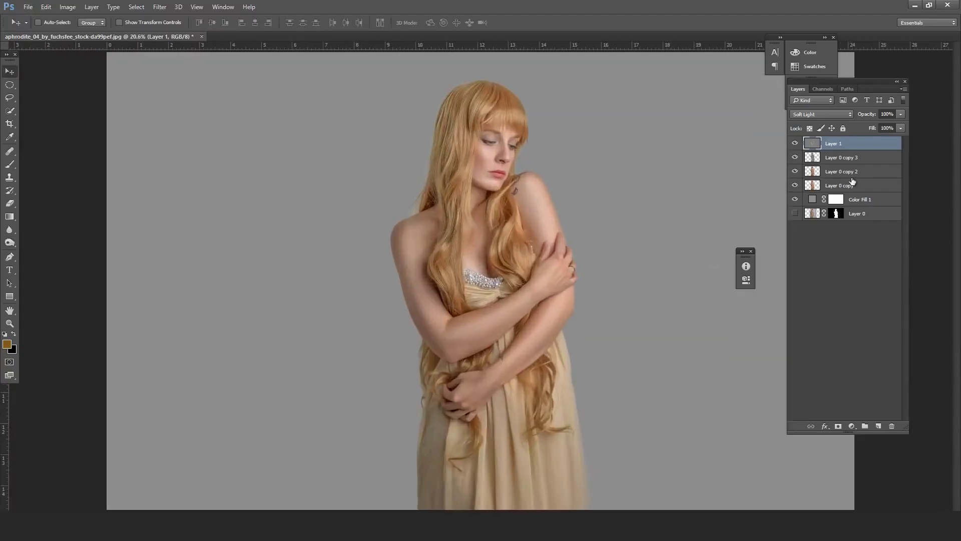
- Try grouping the portrait copies, check the group, then undo it
shift+click(861, 186)
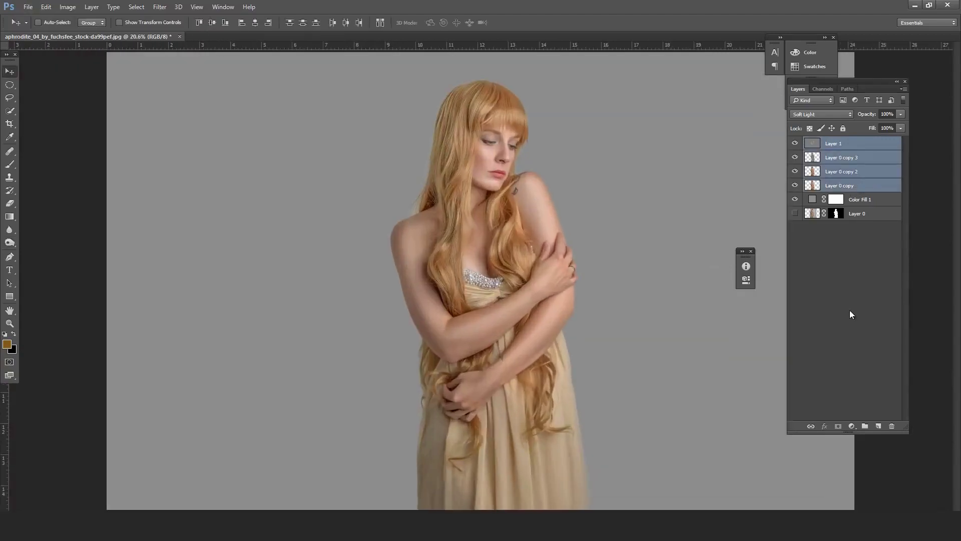
drag(862, 432, 864, 426)
click(795, 142)
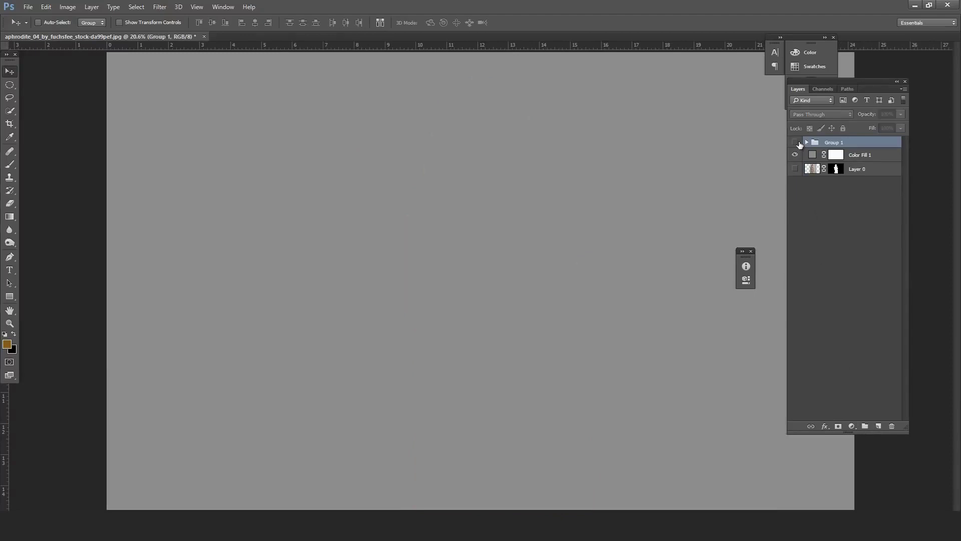
key(ctrl+shift+g)
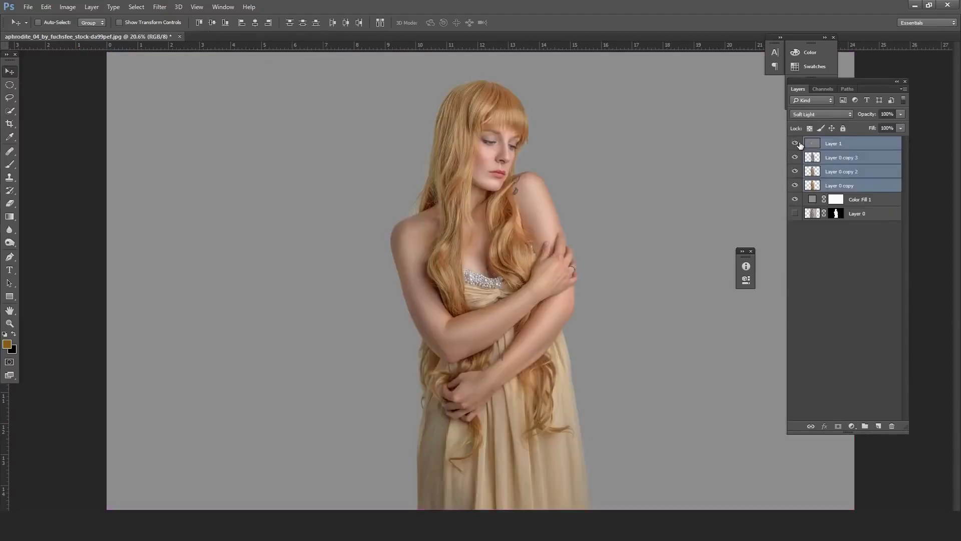
- Group Layer 0 copy through copy 3 into Group 1 and clip Layer 1 to it
click(844, 157)
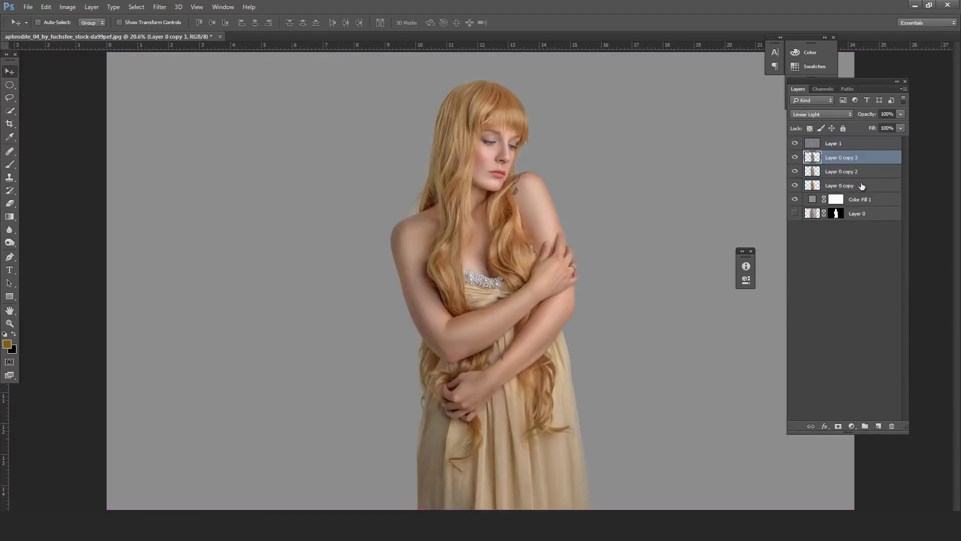
shift+click(862, 185)
drag(862, 185, 865, 426)
click(855, 145)
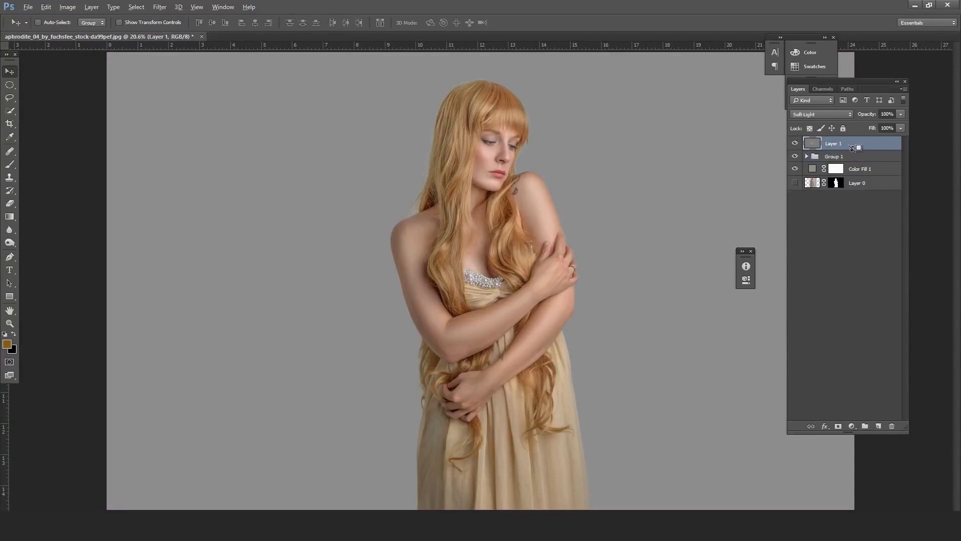
alt+click(801, 149)
- Add empty Layer 2, then scale Layer 2, Layer 1 and Group 1 to about 128%, shifted lower
click(878, 426)
scroll(509, 274, down, 2)
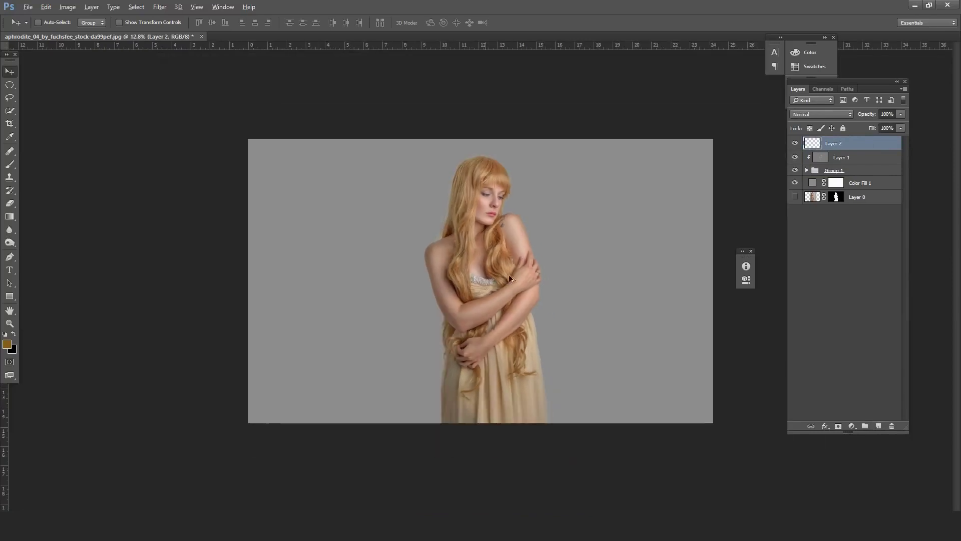
shift+click(863, 175)
key(ctrl+t)
drag(553, 270, 535, 311)
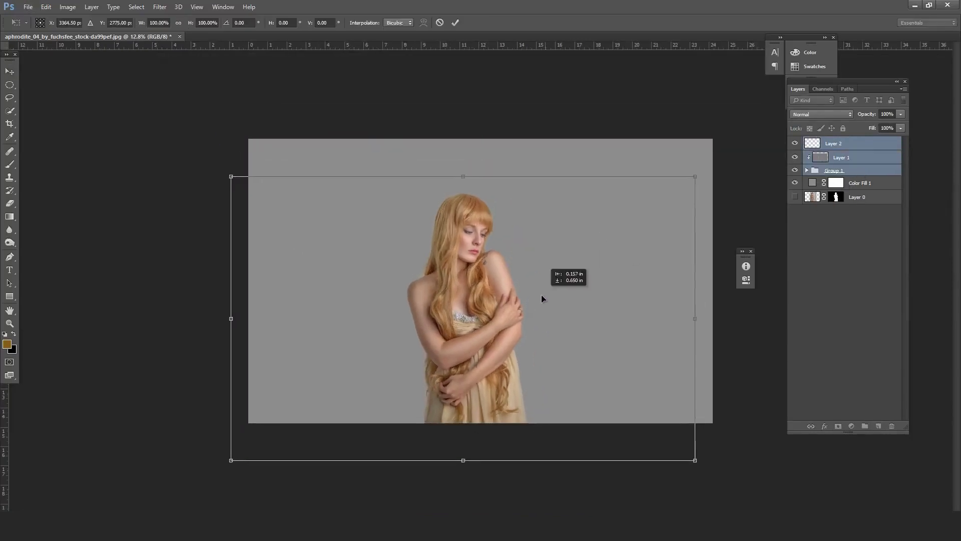
drag(716, 161, 755, 144)
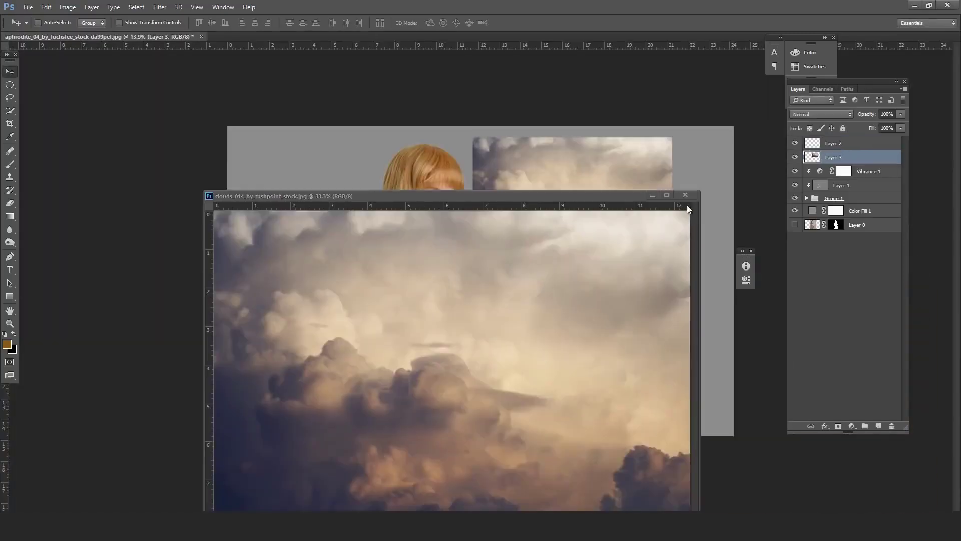
- Bring the clouds in as Layer 3 below Group 1 and stretch them over the canvas
click(684, 195)
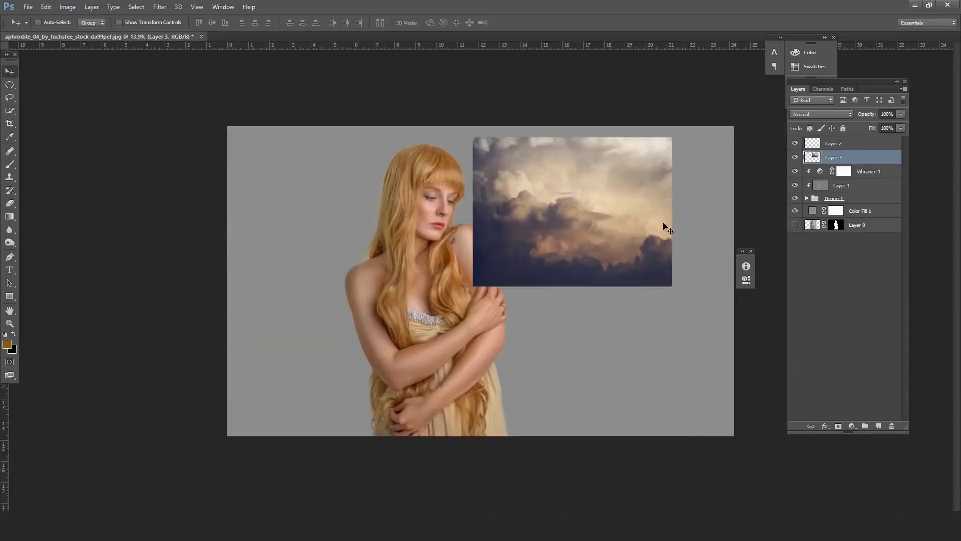
drag(861, 162, 851, 205)
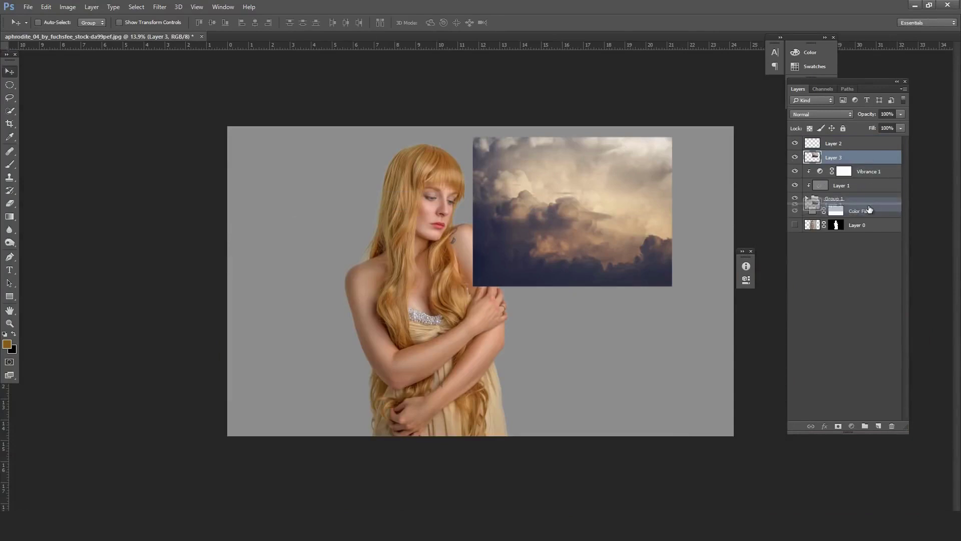
key(ctrl+t)
scroll(583, 347, down, 2)
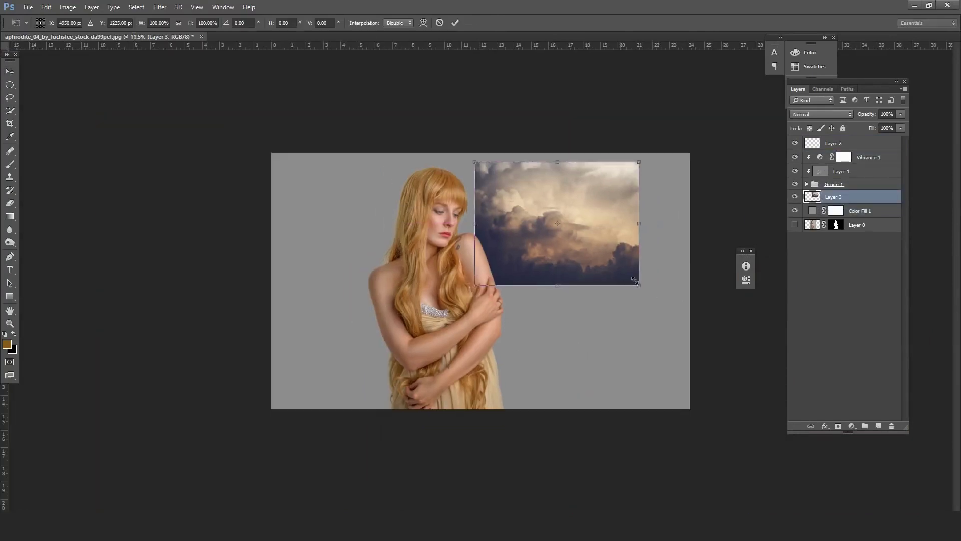
drag(696, 348, 539, 326)
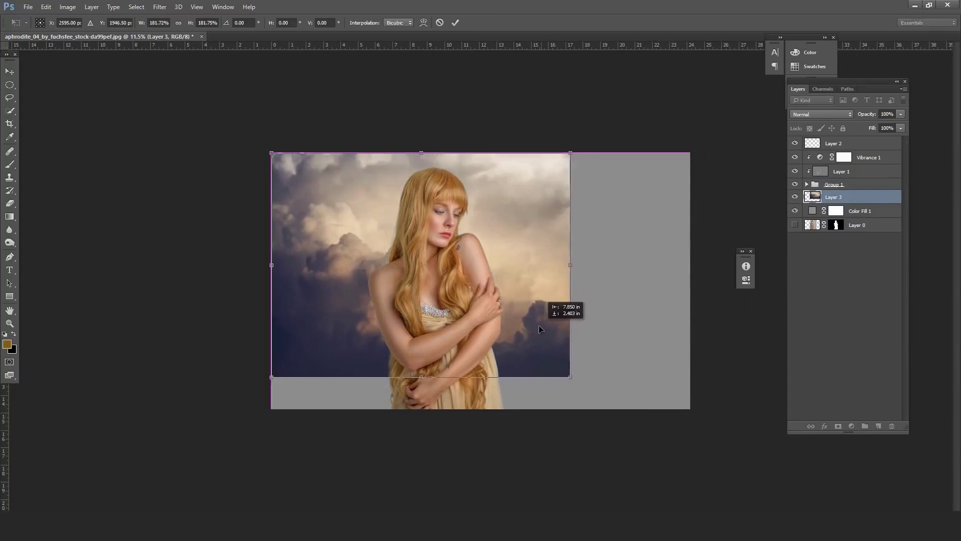
drag(570, 377, 701, 428)
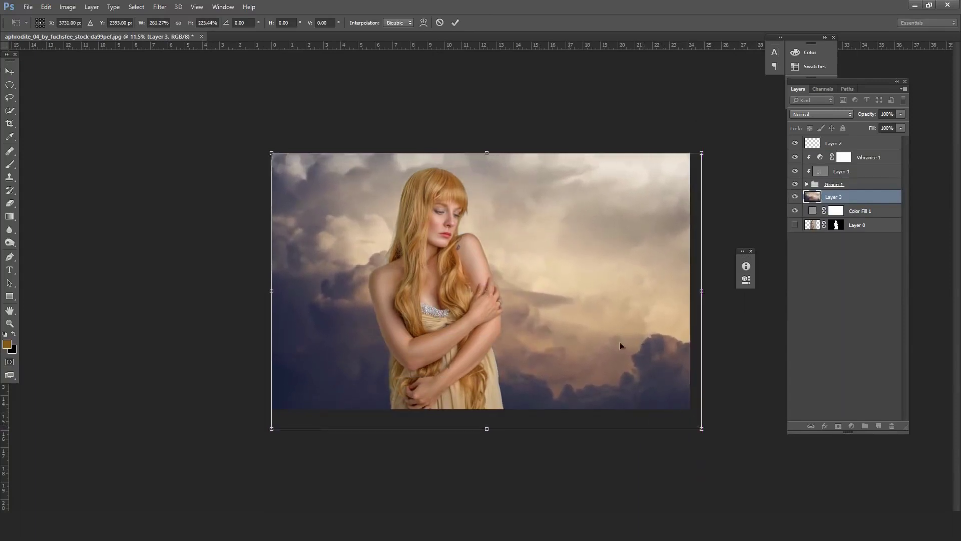
drag(620, 346, 554, 338)
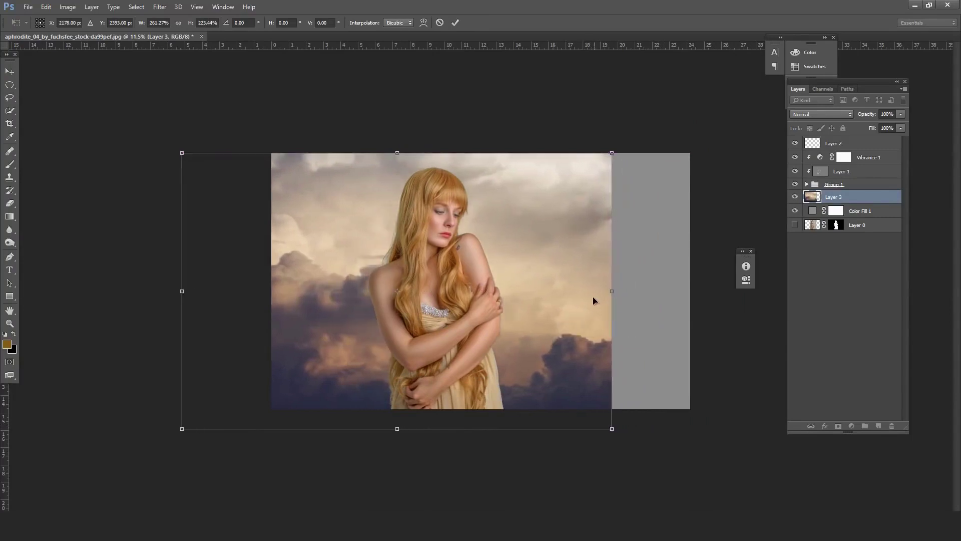
- Flip the clouds horizontally, refine their size and position, and compare flipped versus unflipped
right_click(542, 286)
click(589, 414)
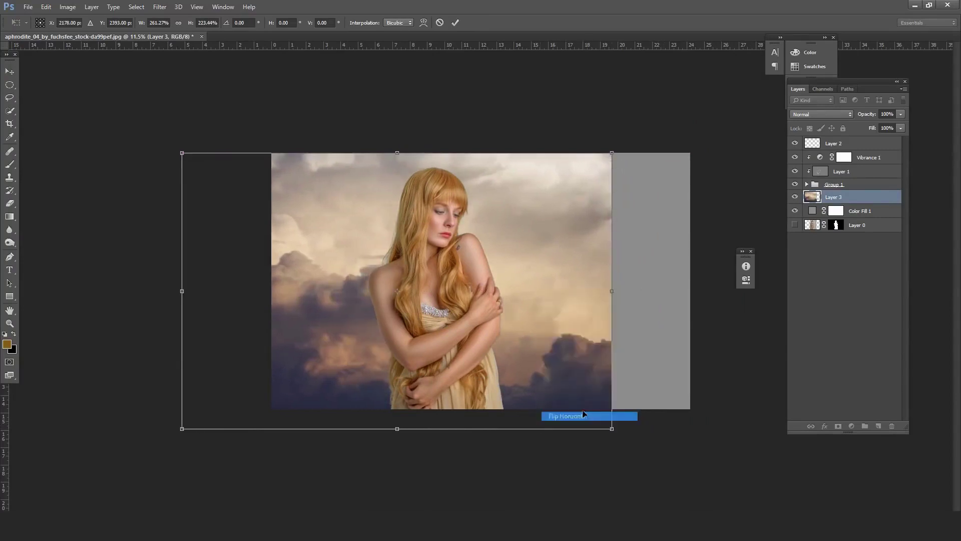
drag(555, 354, 633, 346)
mouse_move(689, 424)
mouse_down()
mouse_move(728, 423)
mouse_move(706, 425)
mouse_up()
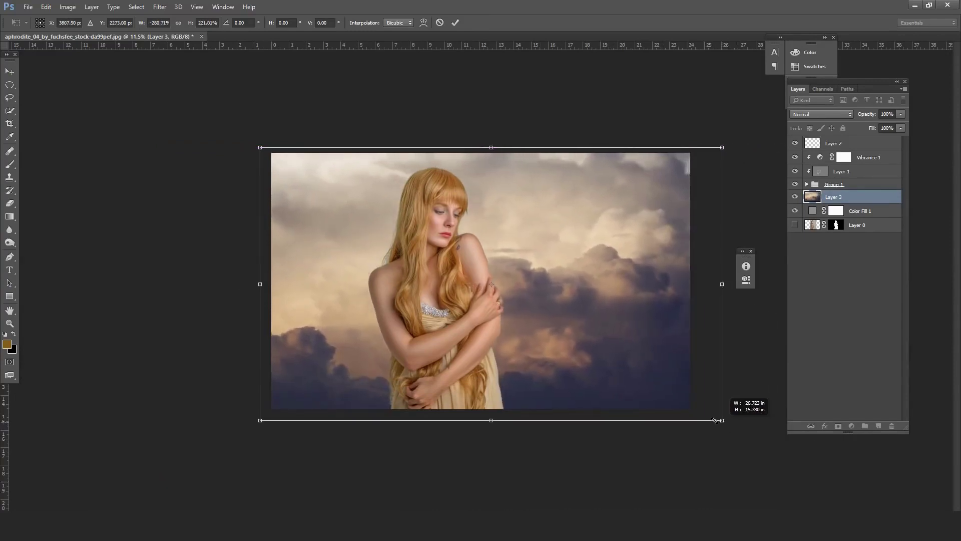
drag(672, 364, 664, 361)
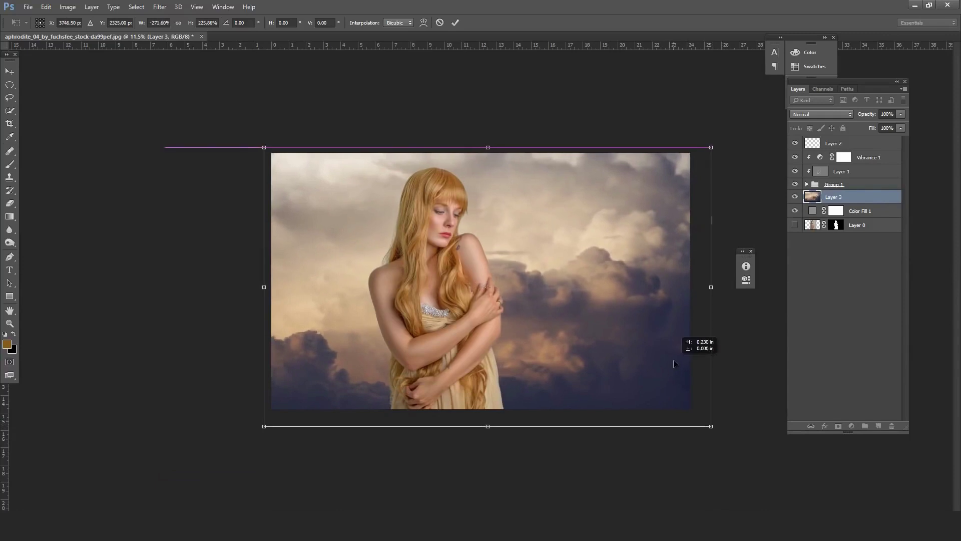
right_click(623, 337)
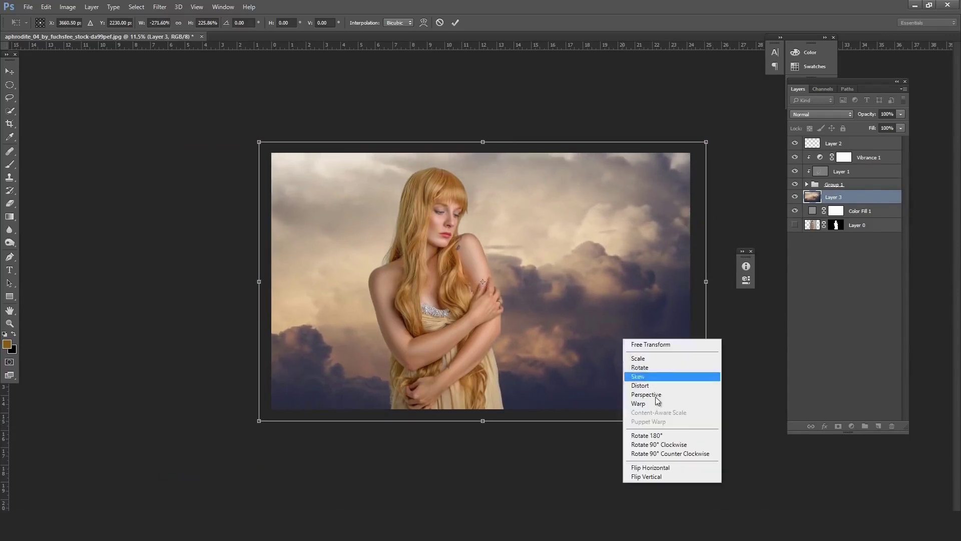
click(651, 466)
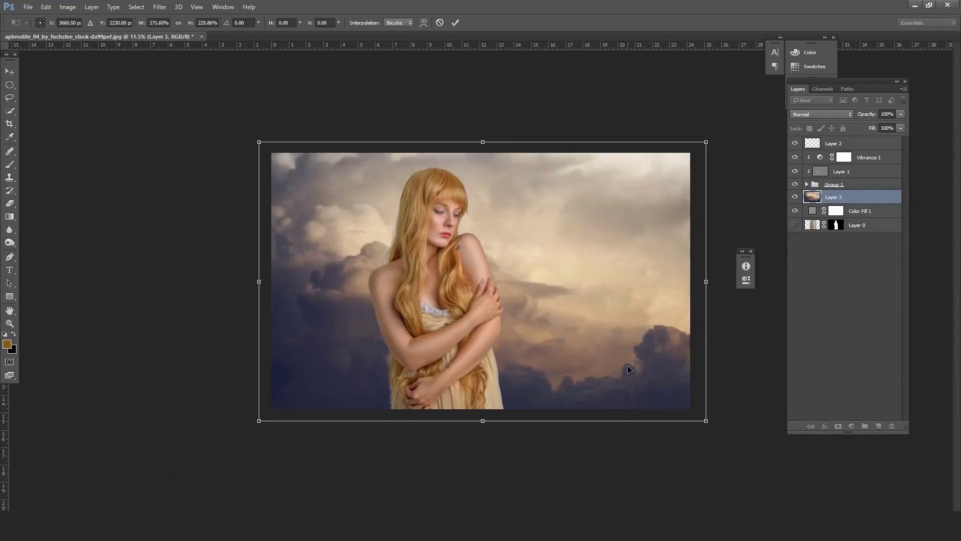
key(ctrl+z)
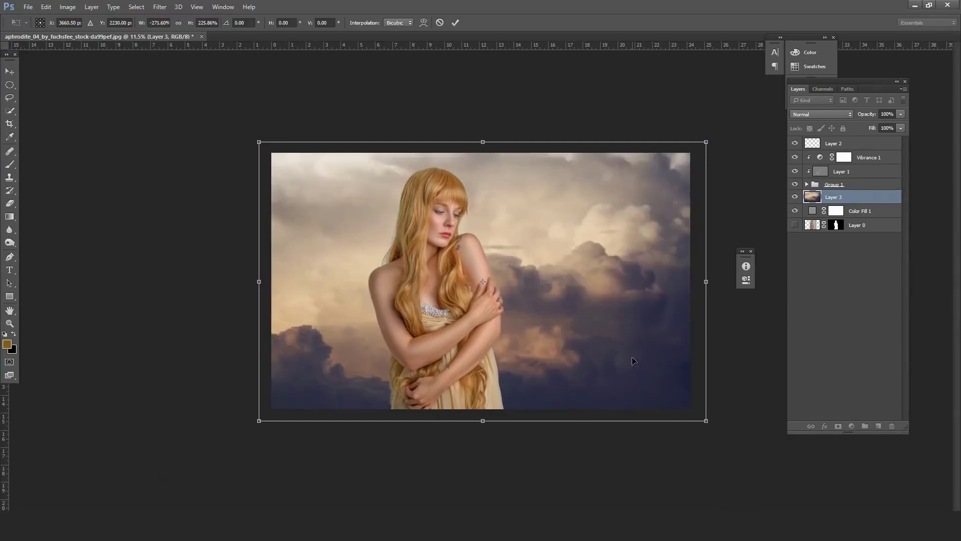
key(ctrl+z)
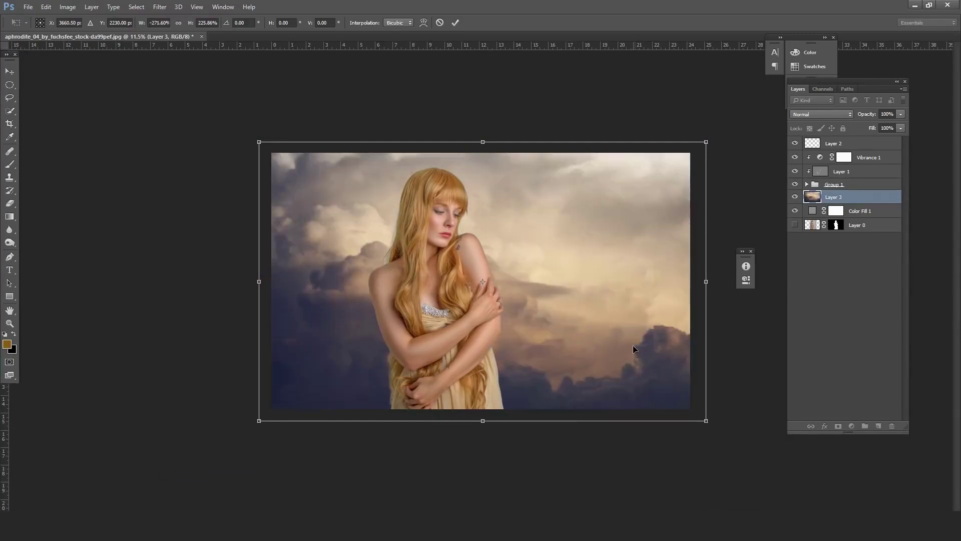
key(ctrl+z)
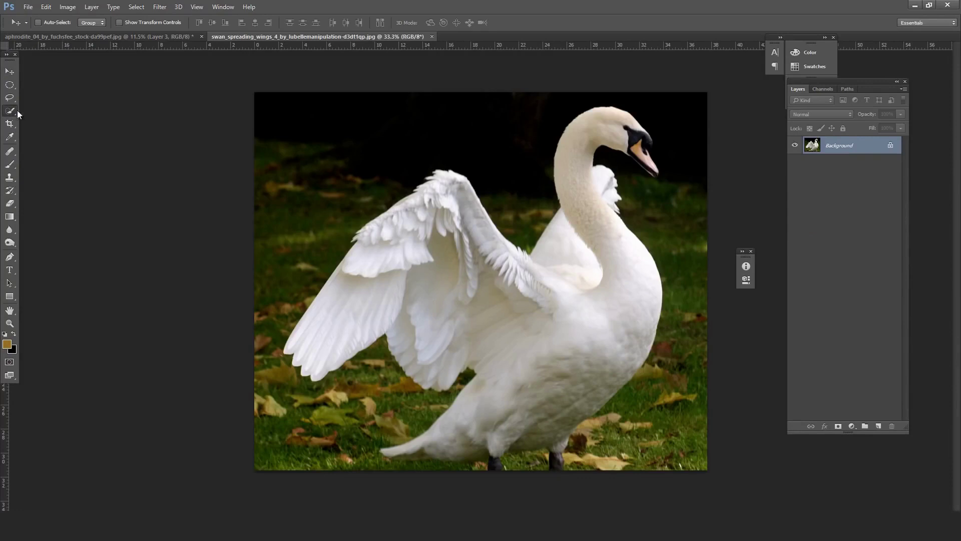
- Quick-select the swan's raised wing, excluding its neck and body
click(12, 111)
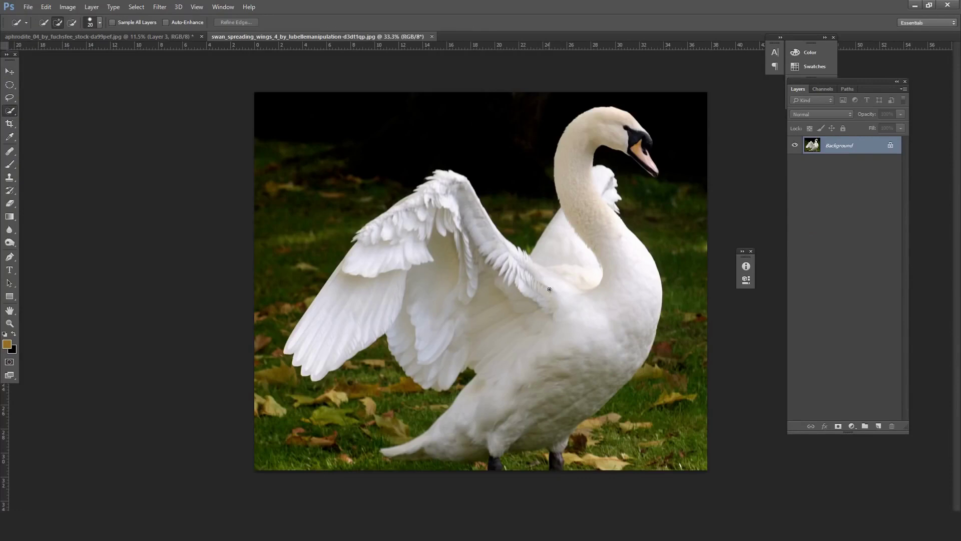
mouse_move(444, 192)
mouse_down()
mouse_move(534, 367)
mouse_move(608, 404)
mouse_move(402, 453)
mouse_up()
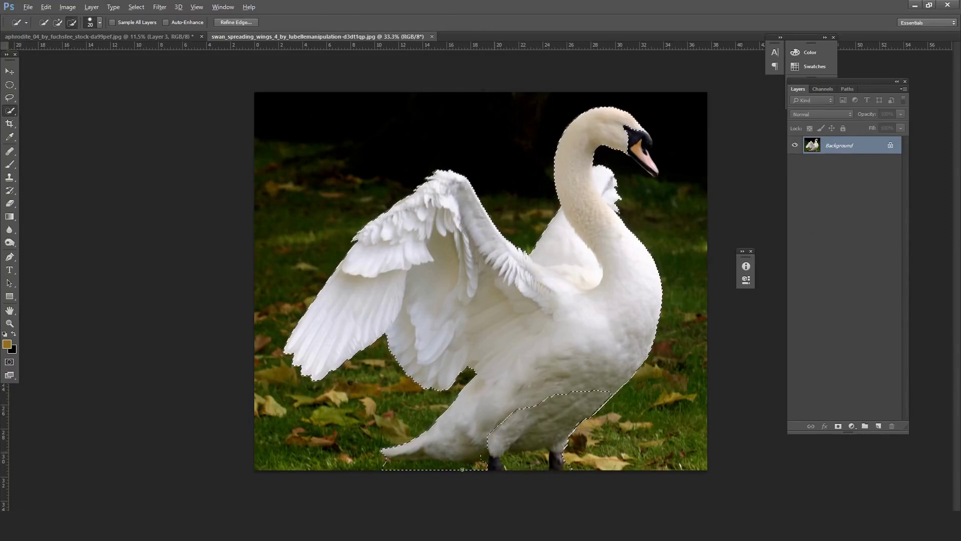
drag(591, 438, 658, 332)
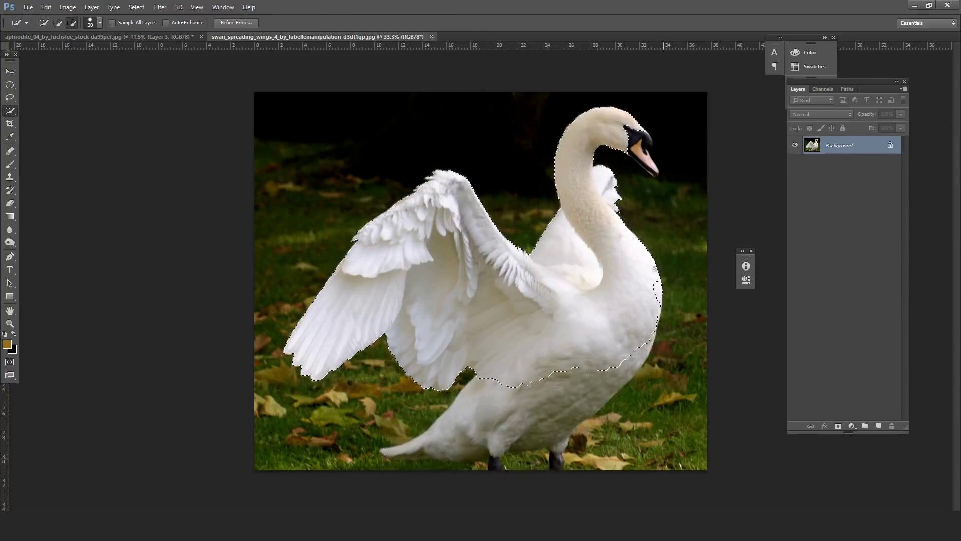
drag(654, 268, 562, 233)
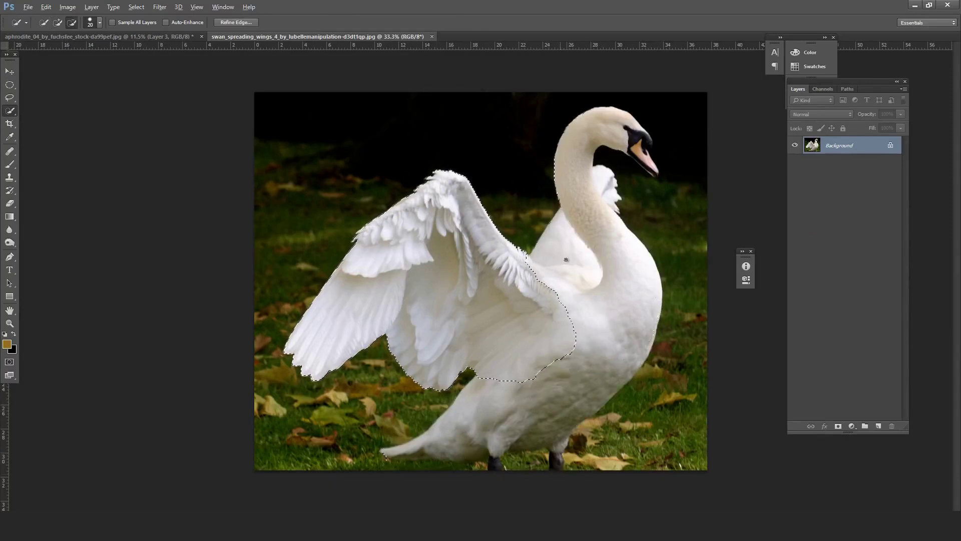
click(541, 278)
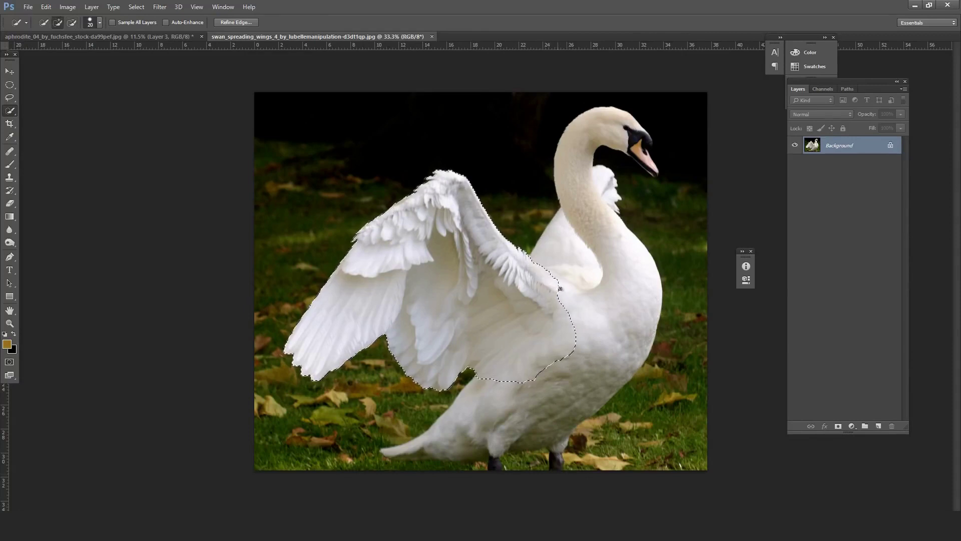
click(560, 288)
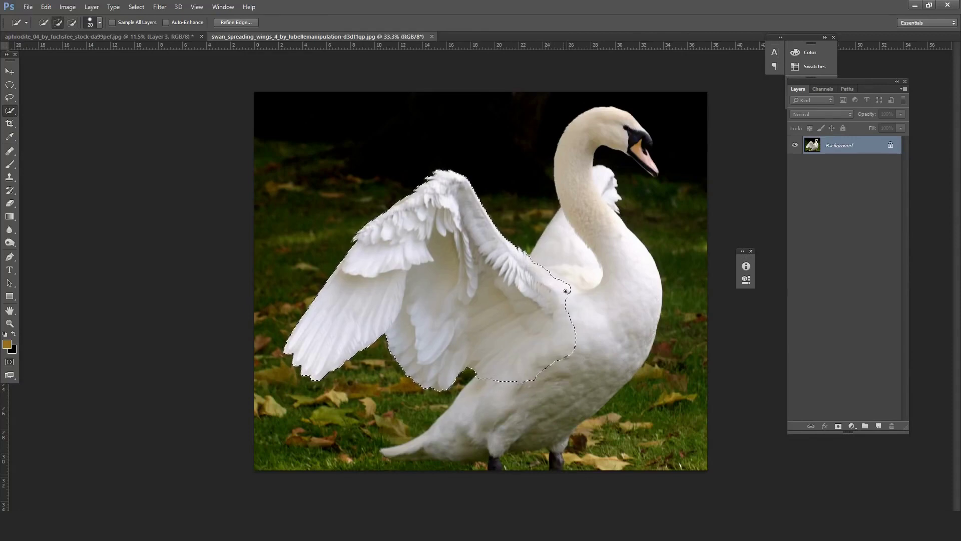
- Mask the wing from its selection and apply the layer mask permanently
click(838, 426)
click(10, 70)
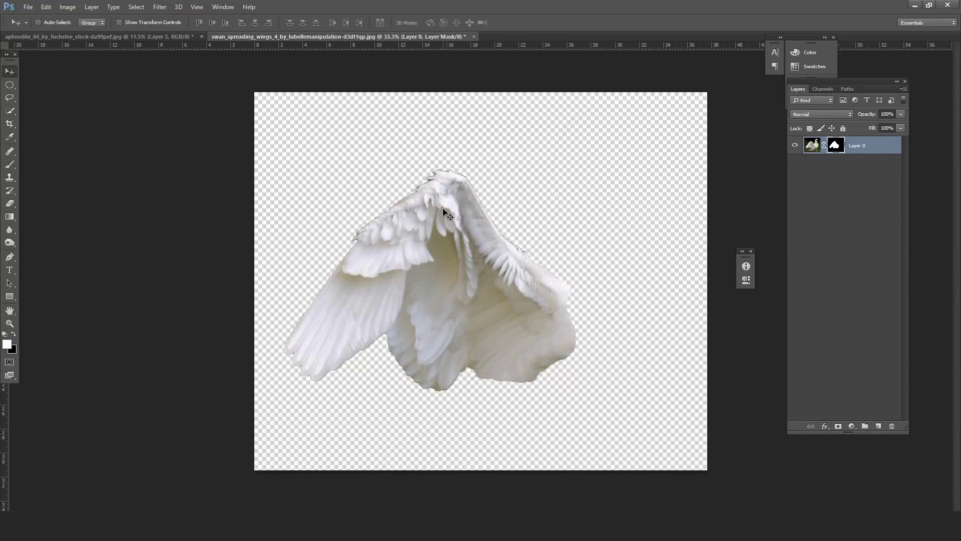
scroll(460, 196, up, 2)
scroll(503, 213, up, 3)
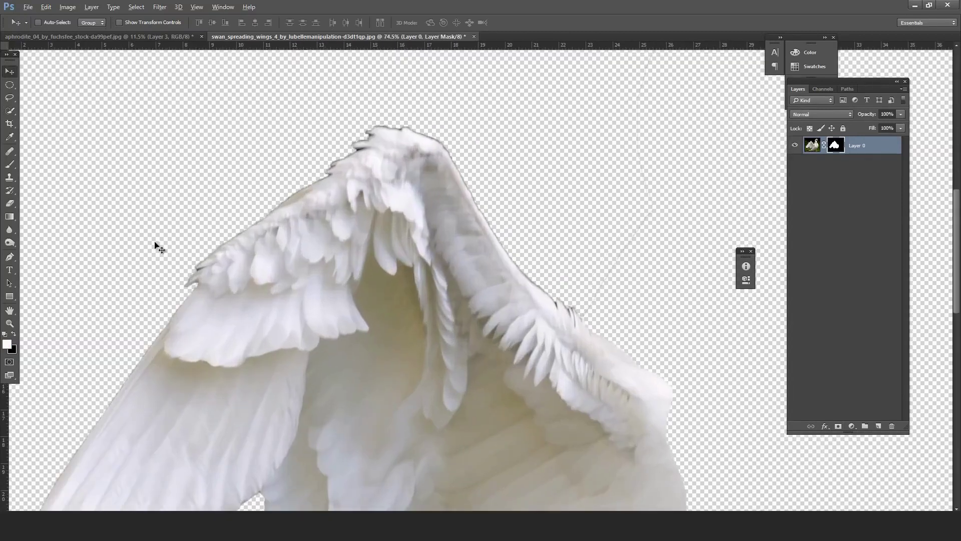
right_click(834, 146)
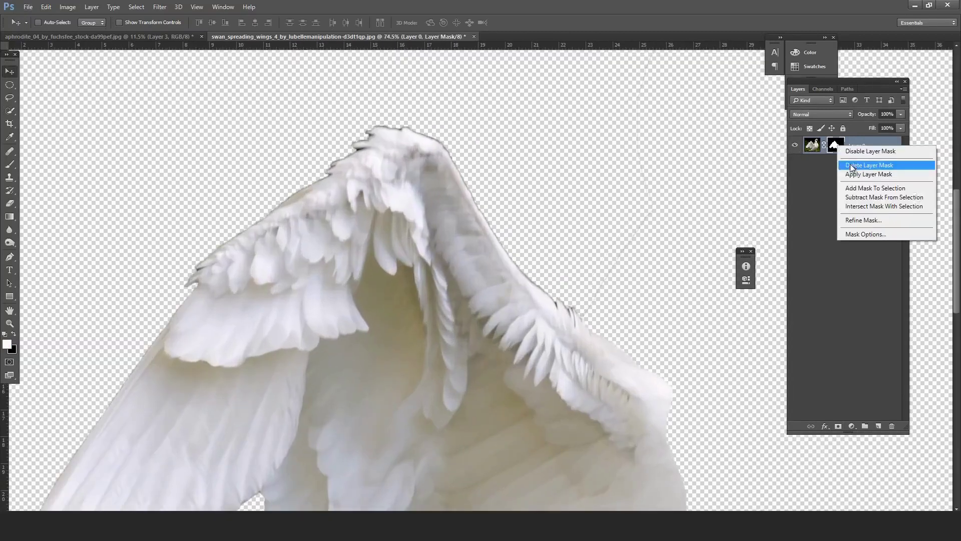
click(855, 173)
scroll(487, 223, down, 3)
scroll(488, 223, down, 2)
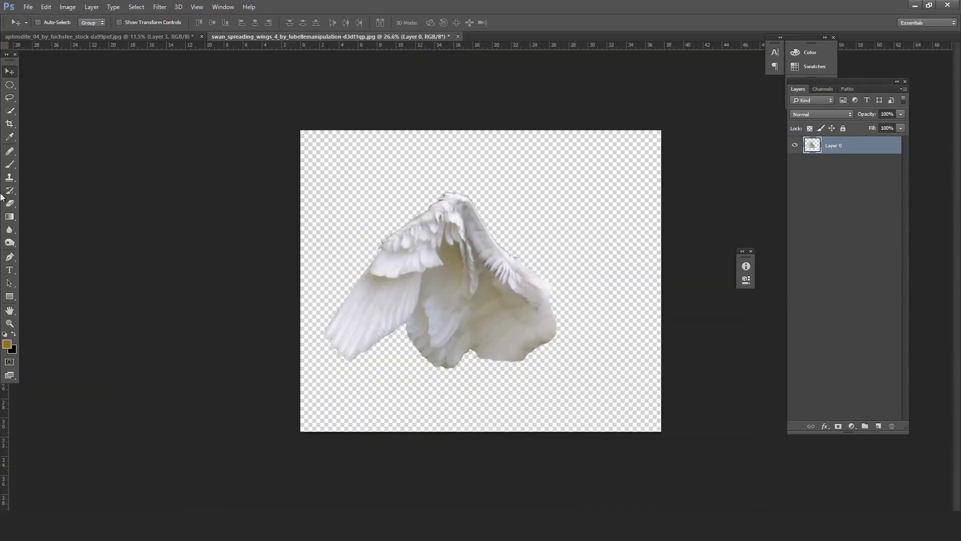
- Pick the Eraser with a smaller brush size
click(11, 205)
scroll(607, 208, up, 1)
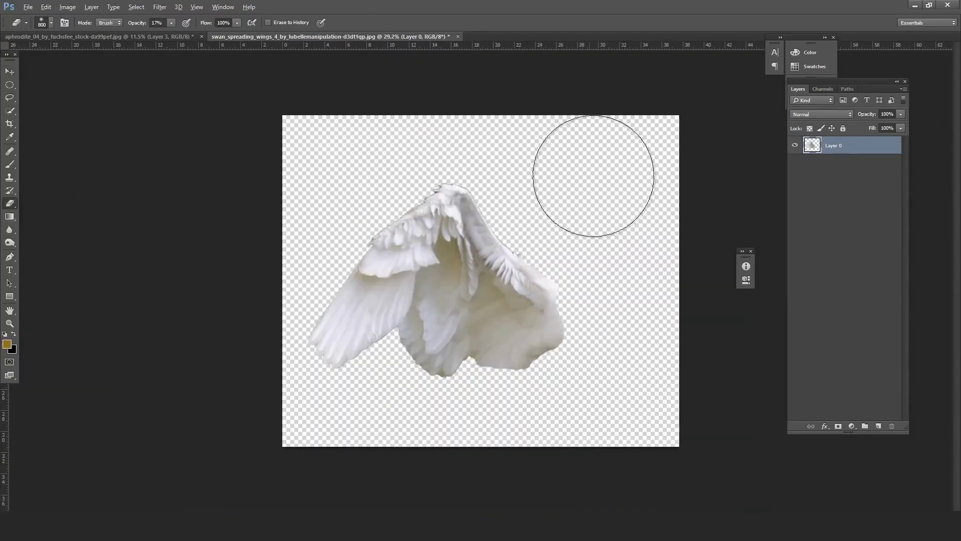
scroll(590, 175, up, 2)
key(bracketleft)
key(bracketleft)
key(bracketleft)
key(bracketleft)
key(bracketleft)
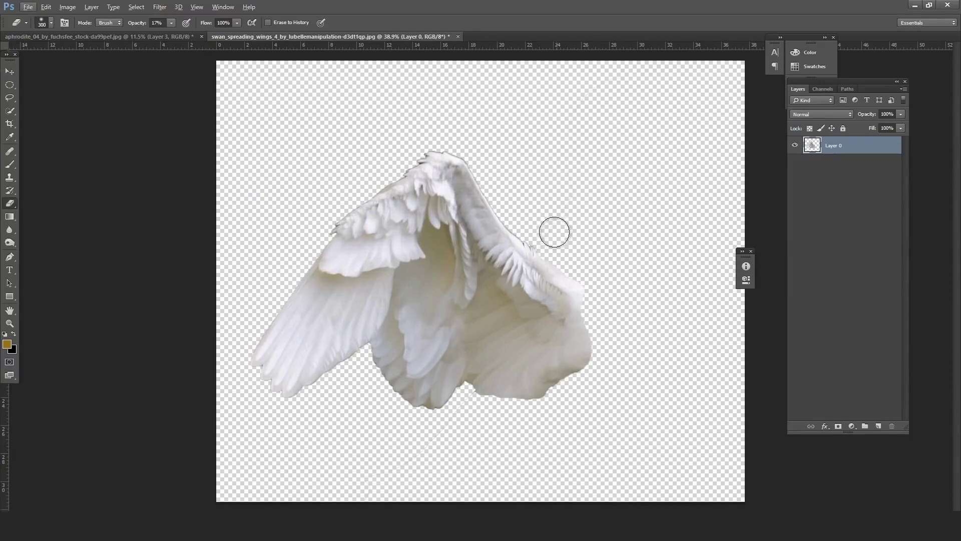
key(bracketleft)
- Add a mid-grey Solid Color fill beneath the wing, then move the wing into the portrait
click(852, 426)
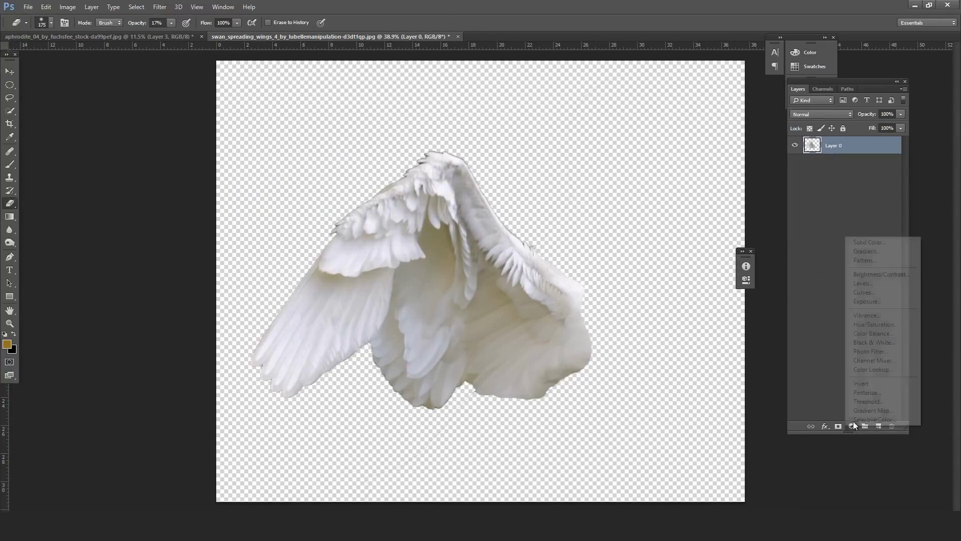
click(868, 241)
click(642, 288)
click(857, 231)
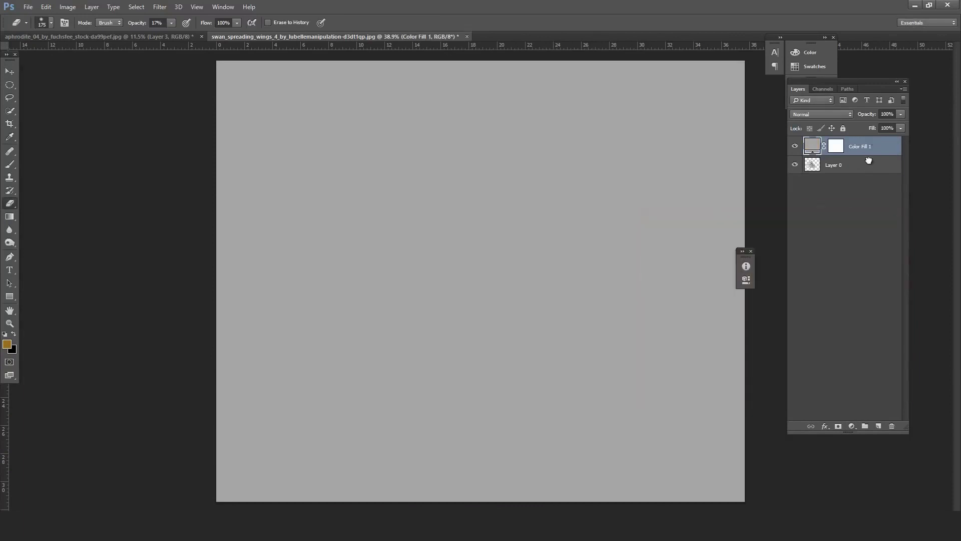
drag(869, 163, 869, 142)
click(795, 145)
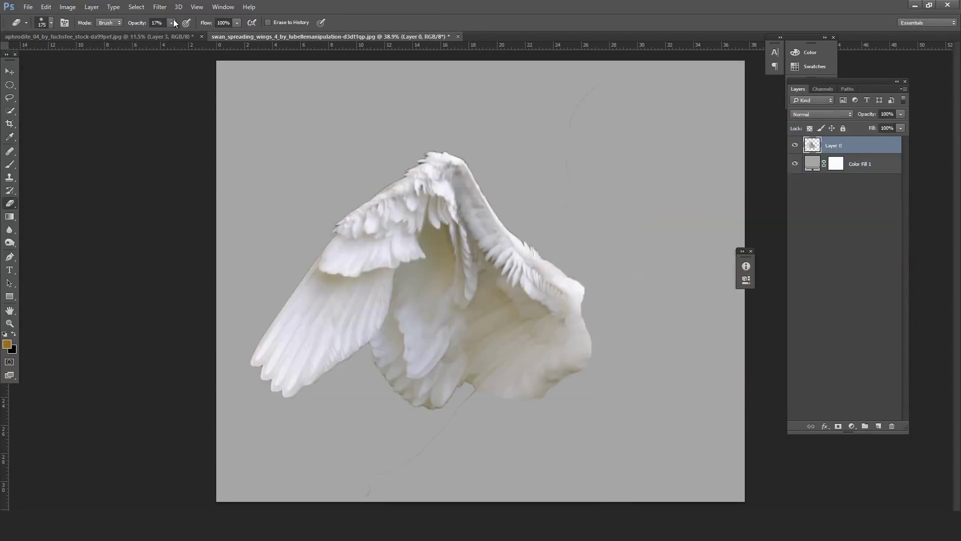
key(v)
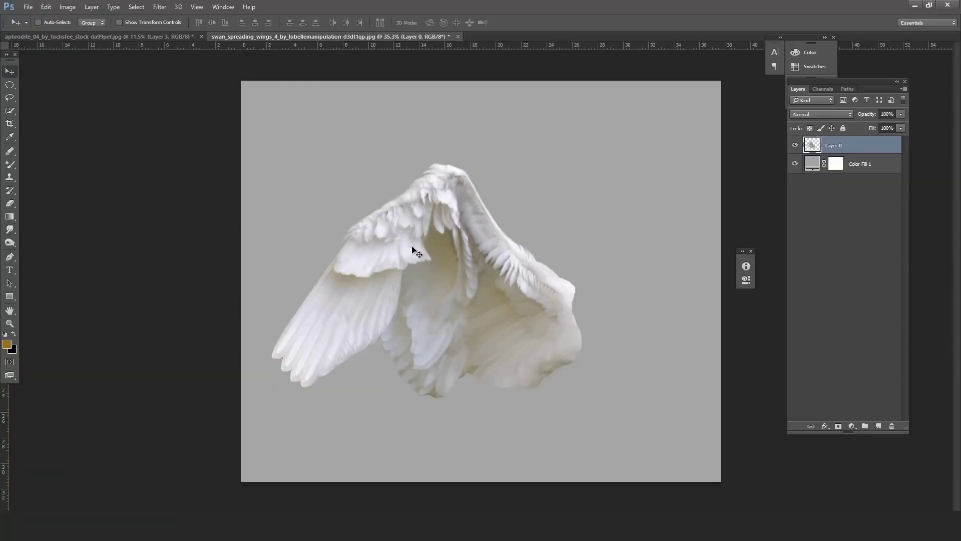
mouse_move(411, 251)
mouse_down()
mouse_move(163, 60)
mouse_move(379, 110)
mouse_up()
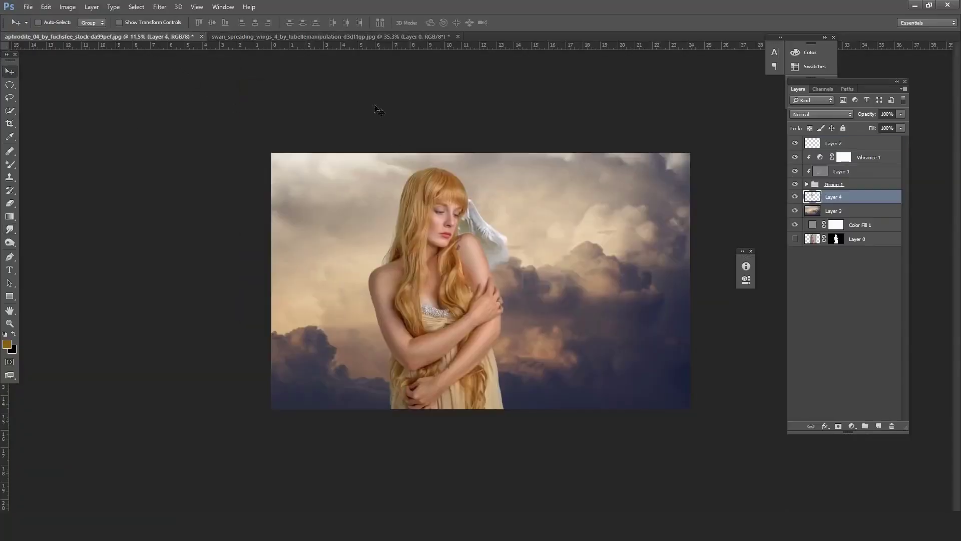
- Close the swan photo, then flip the wing horizontally and place it beside her shoulder
click(363, 36)
click(457, 36)
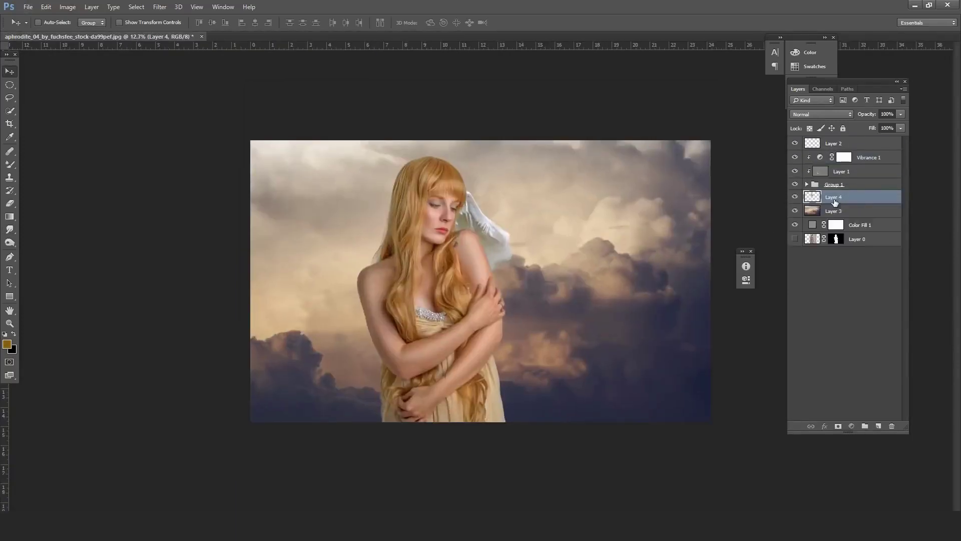
key(ctrl+t)
right_click(469, 285)
click(500, 384)
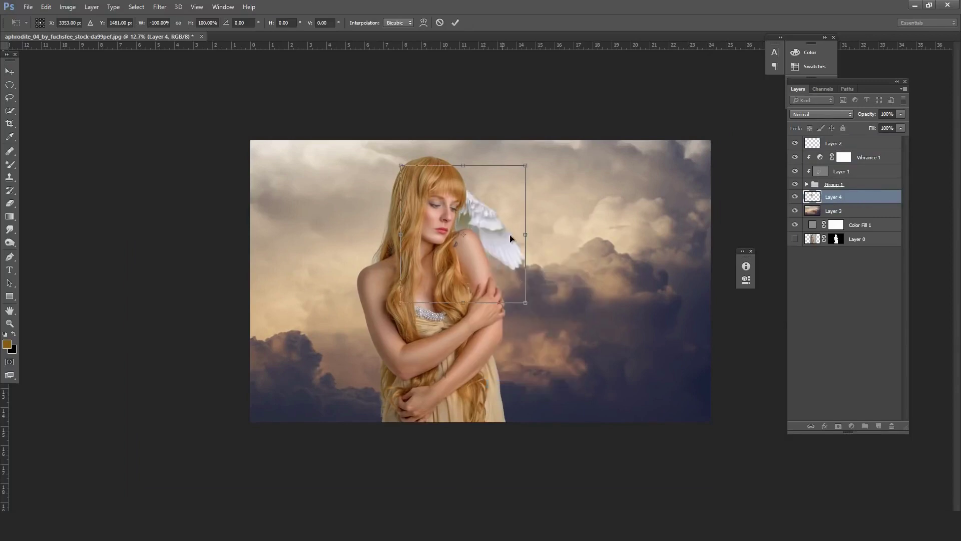
drag(511, 235, 585, 283)
- Scale the wing to about 318%, tilt it and position it rising behind her shoulder
drag(676, 179, 705, 212)
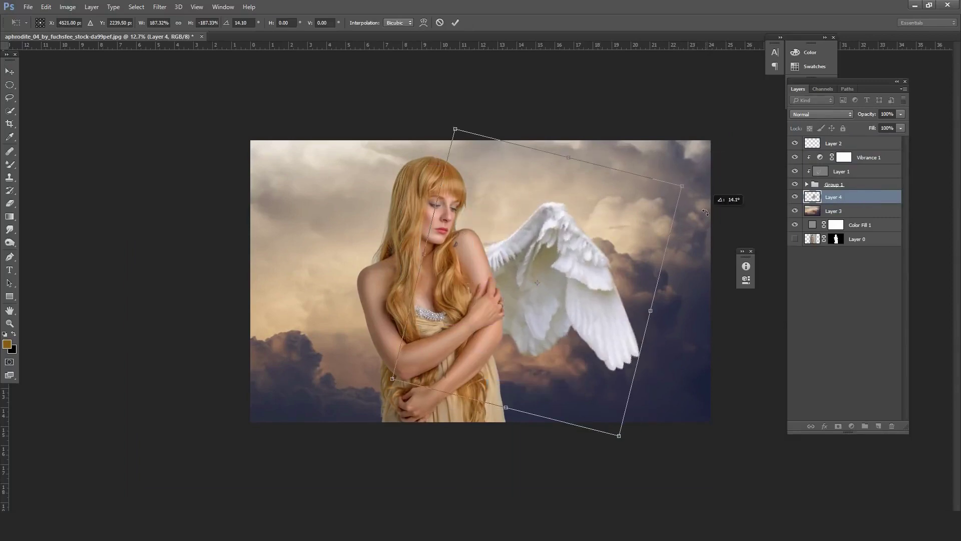
drag(584, 249, 594, 249)
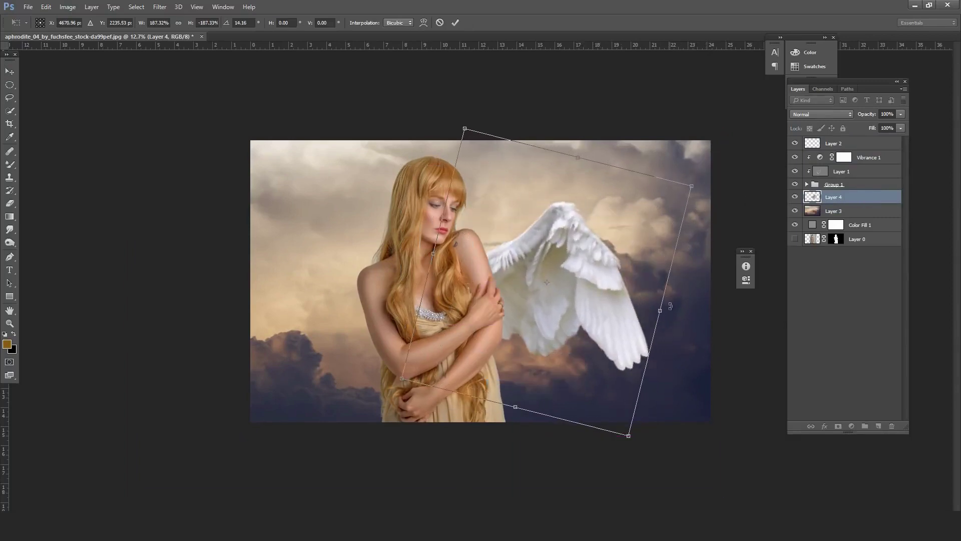
drag(671, 306, 704, 314)
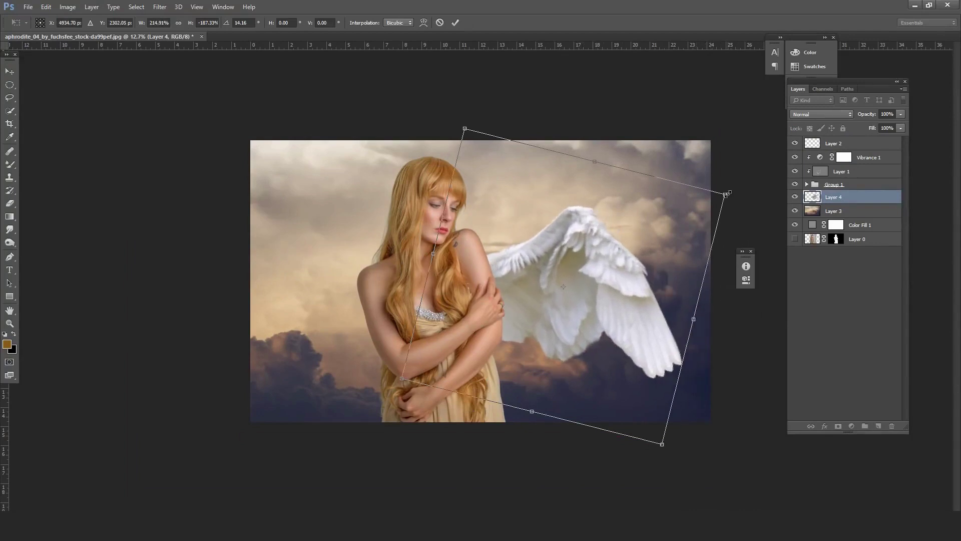
drag(727, 194, 796, 126)
drag(675, 230, 660, 230)
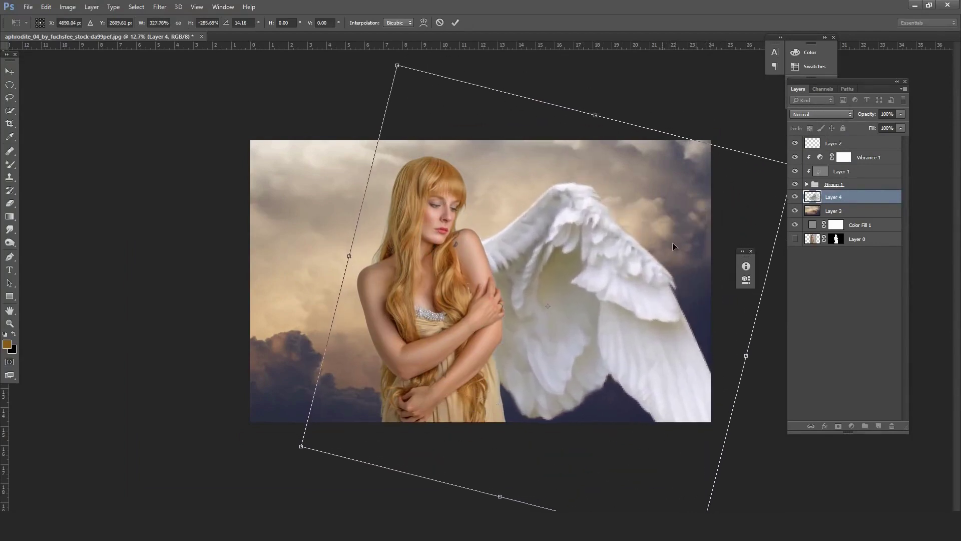
mouse_move(761, 351)
mouse_down()
mouse_move(765, 303)
mouse_move(758, 312)
mouse_up()
drag(655, 321, 639, 340)
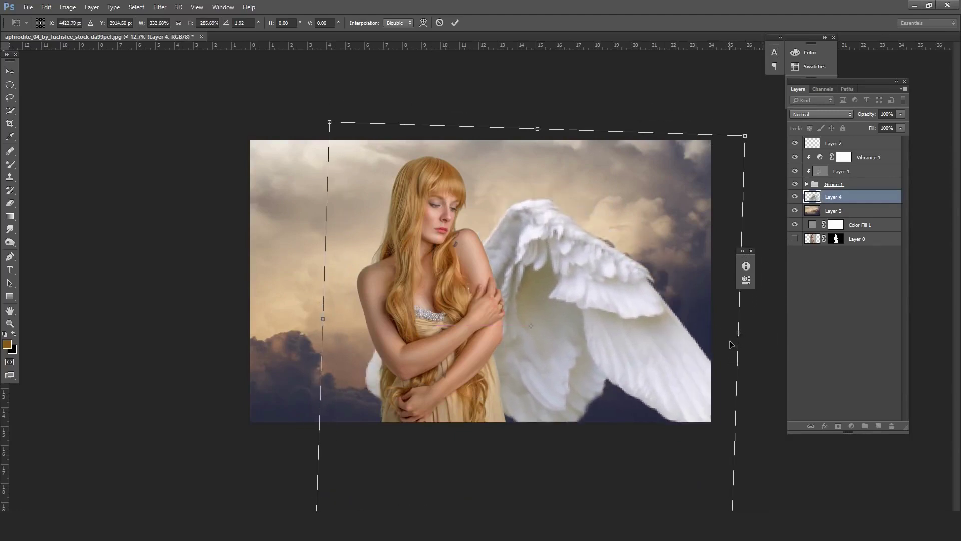
drag(766, 343, 758, 371)
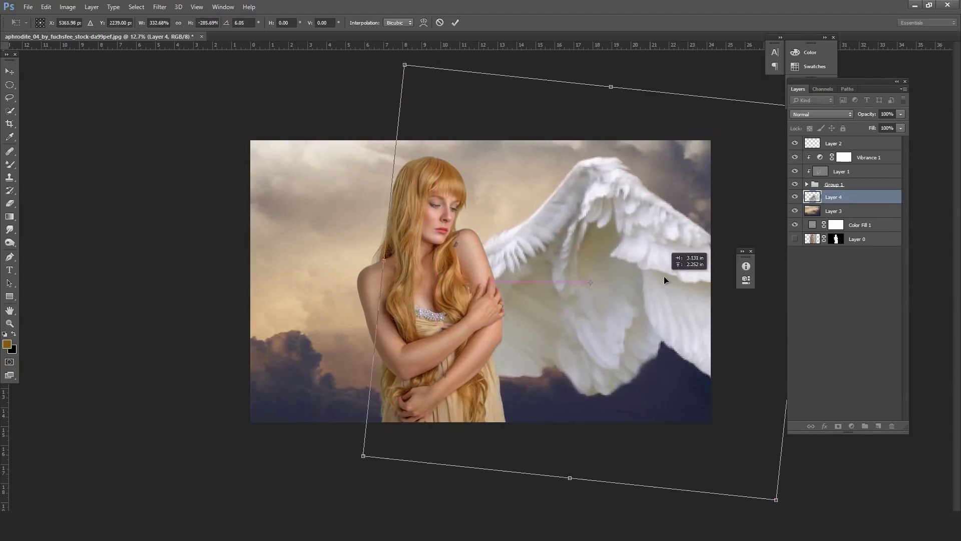
drag(665, 281, 660, 279)
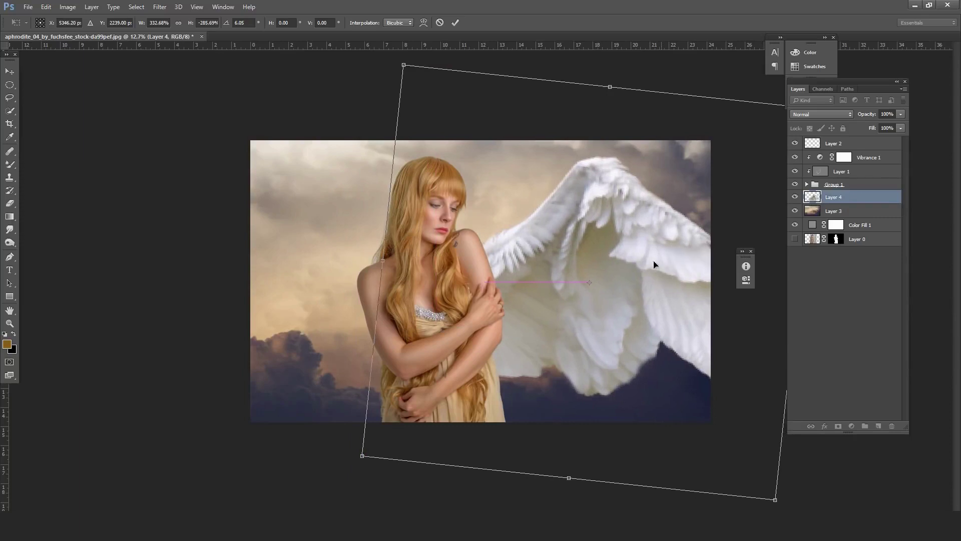
drag(403, 65, 406, 74)
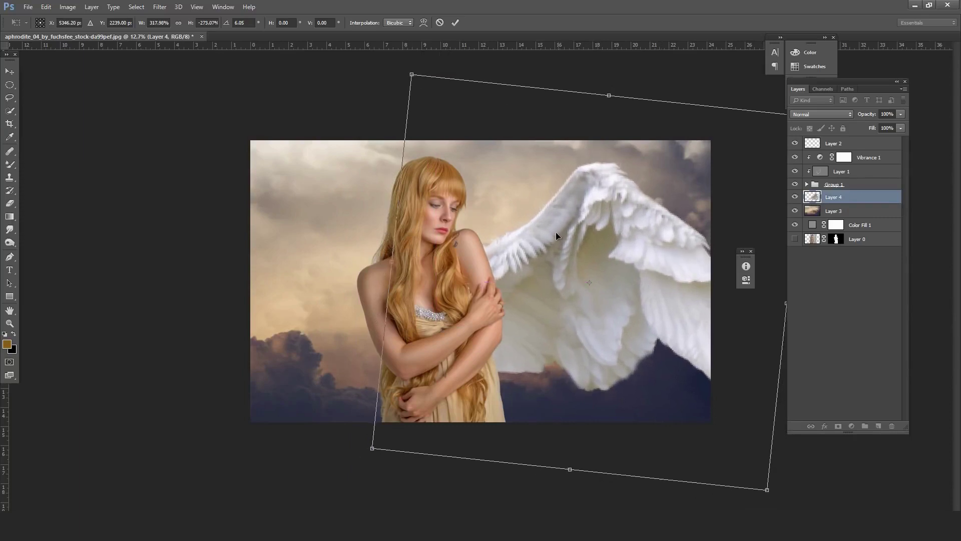
key(Return)
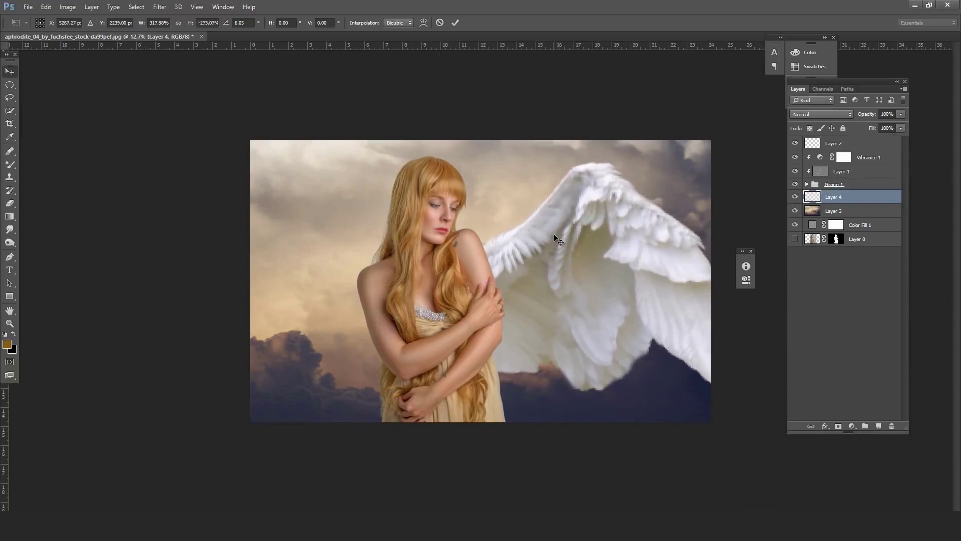
- Clone-stamp feather texture over the wing's dark lower edge and toggle Layer 4 to compare
scroll(650, 370, up, 5)
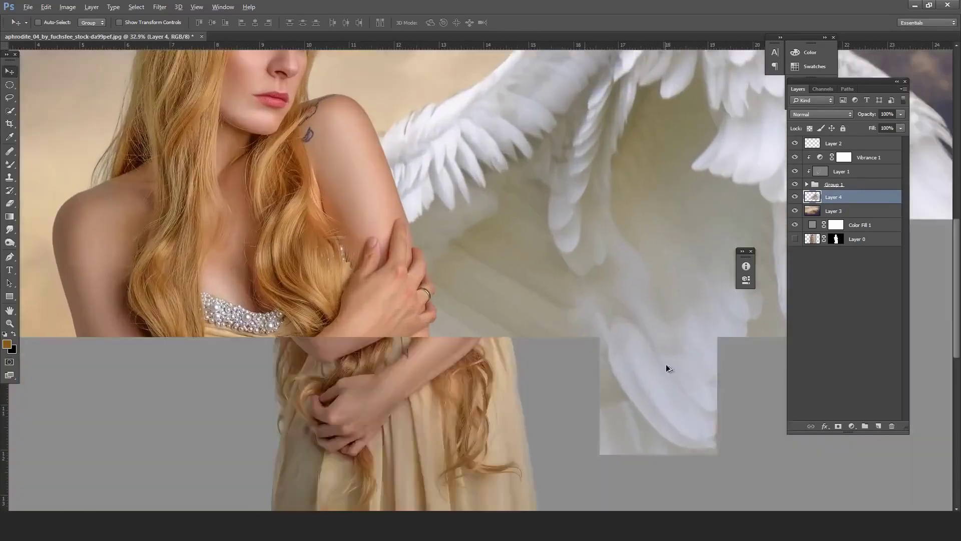
drag(666, 364, 486, 328)
click(9, 177)
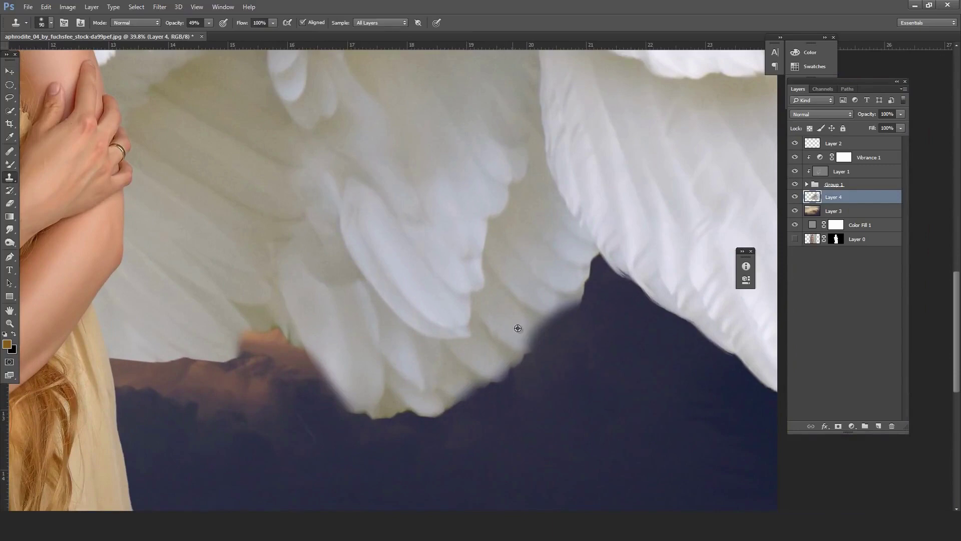
drag(520, 339, 566, 304)
alt+click(540, 311)
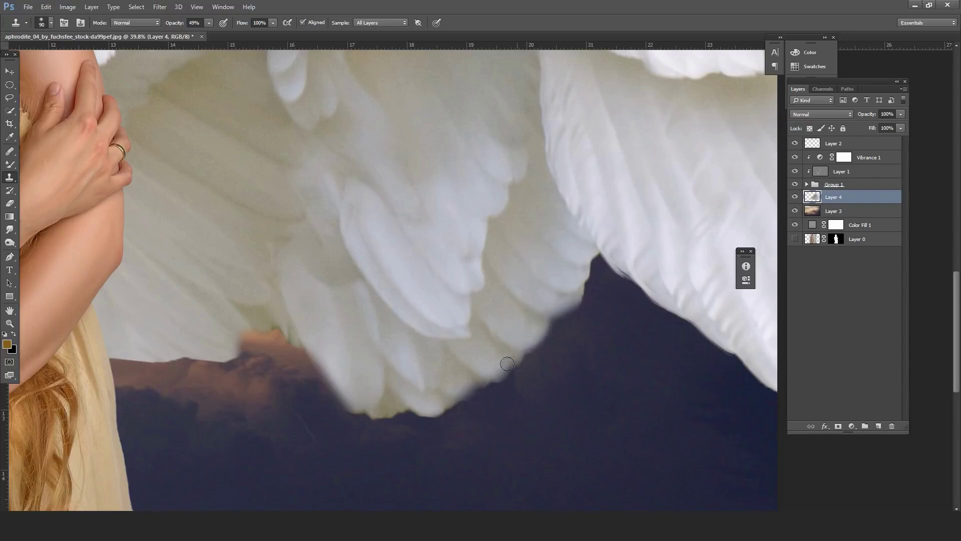
scroll(501, 362, down, 5)
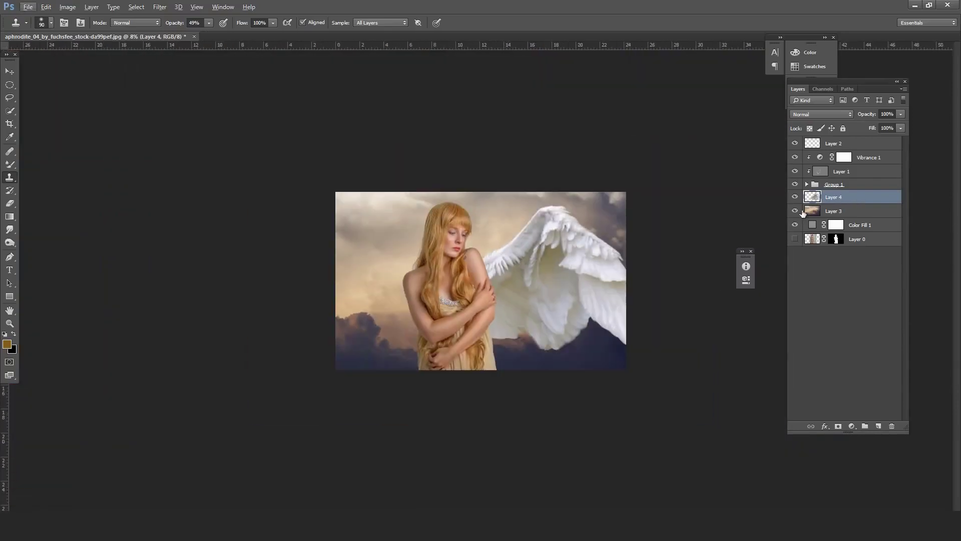
click(794, 197)
click(795, 197)
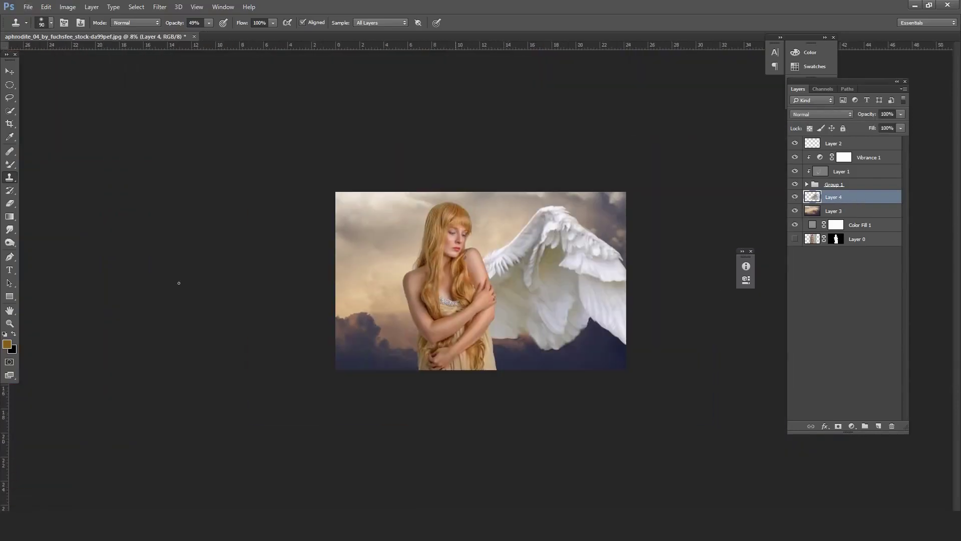
click(8, 83)
- Duplicate the wing as Layer 4 copy, flip it horizontally and place it on her left side
scroll(527, 252, up, 1)
key(ctrl+j)
key(ctrl+t)
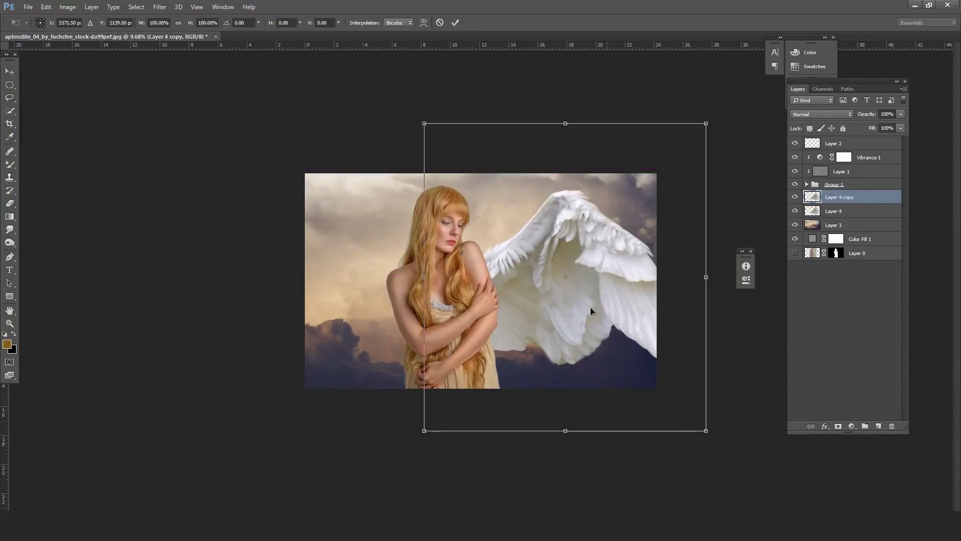
right_click(590, 308)
click(646, 431)
drag(604, 293, 378, 309)
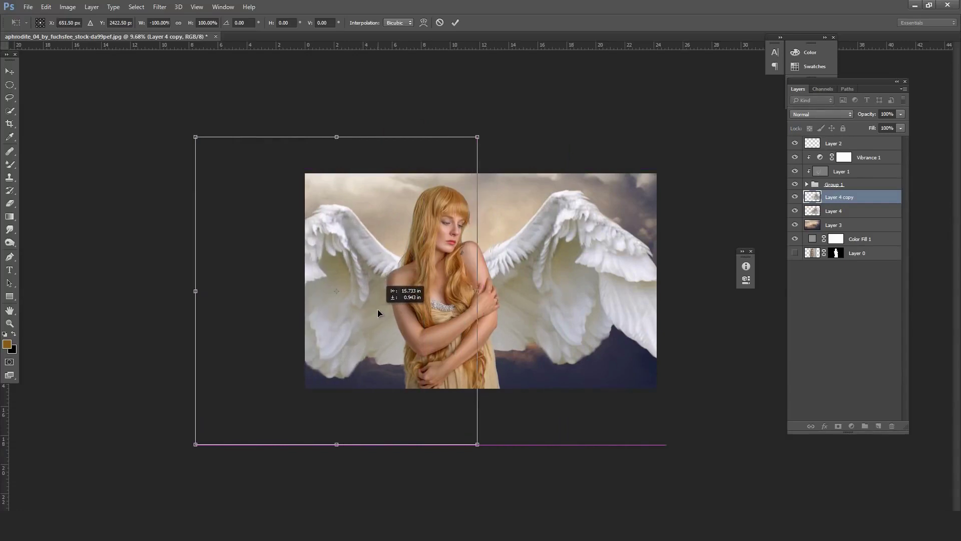
key(Return)
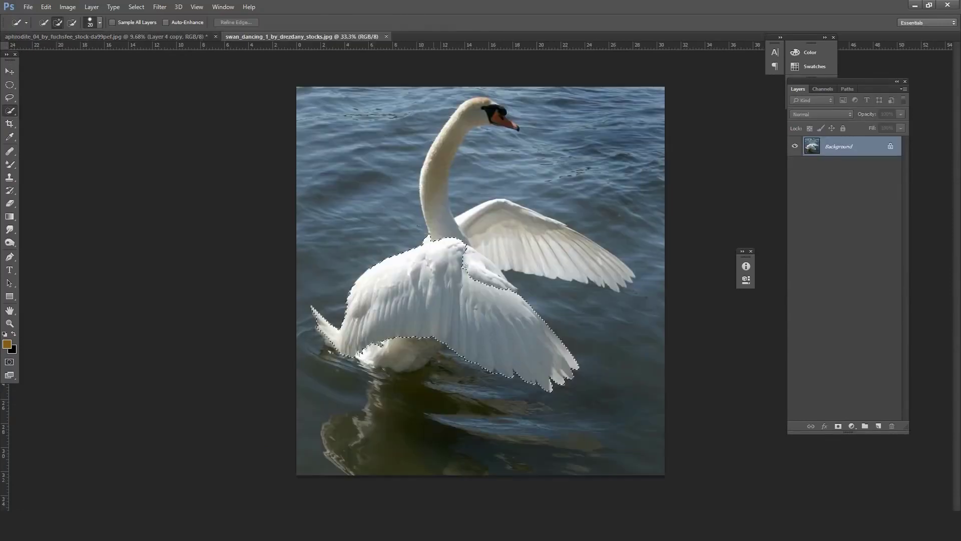
- Mask the swan_dancing wing from its selection and drag it into the portrait as Layer 5
click(838, 426)
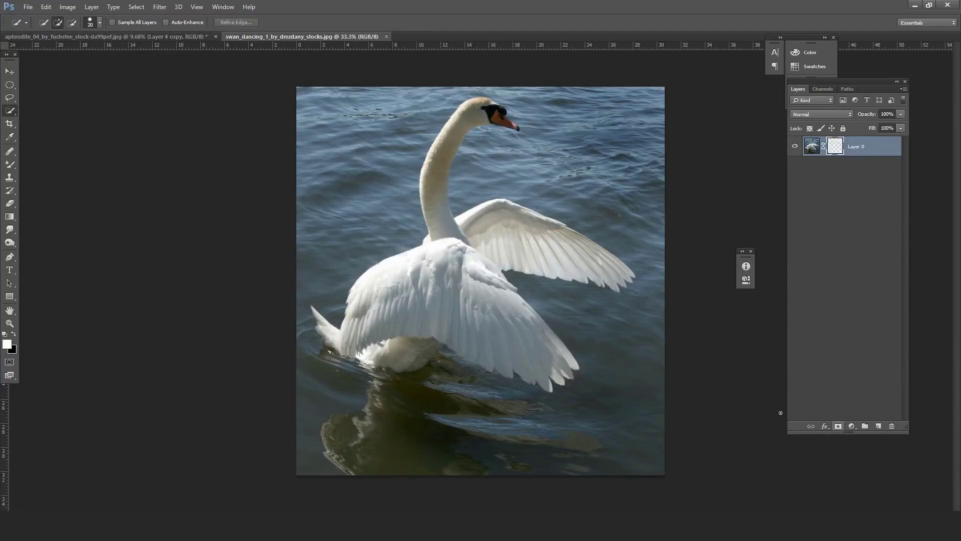
key(v)
drag(244, 199, 421, 276)
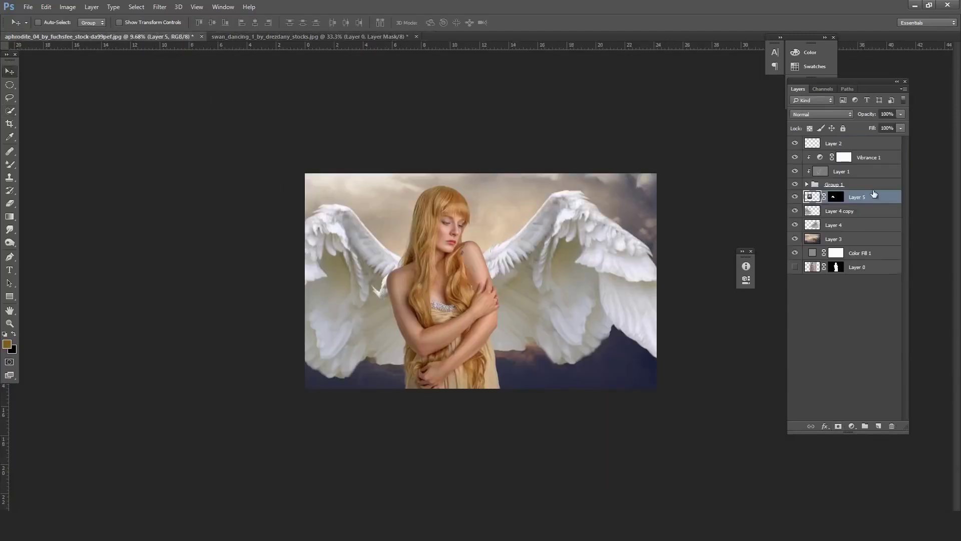
- Move Layer 5 above Vibrance 1 and scale the swan wing up to about 310%
drag(867, 198, 870, 150)
key(ctrl+t)
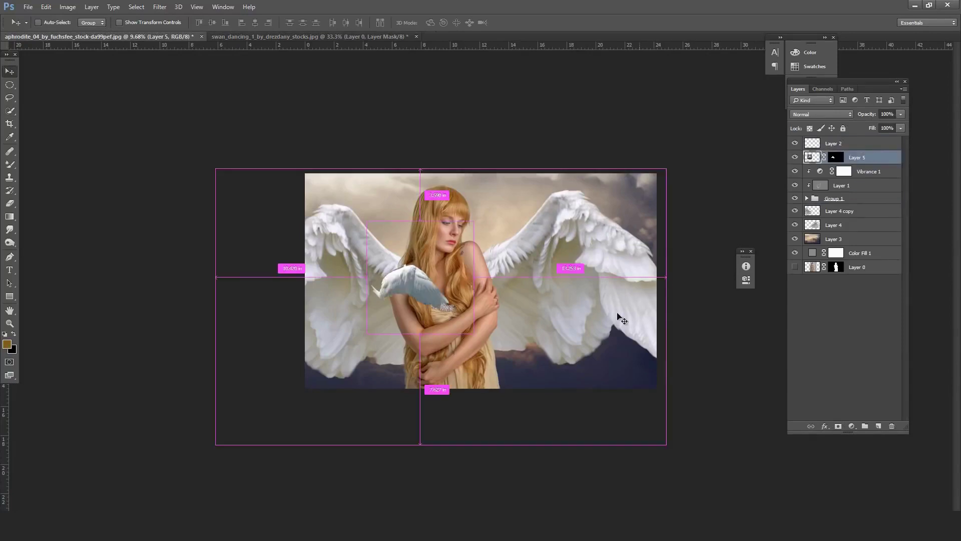
right_click(451, 317)
click(481, 442)
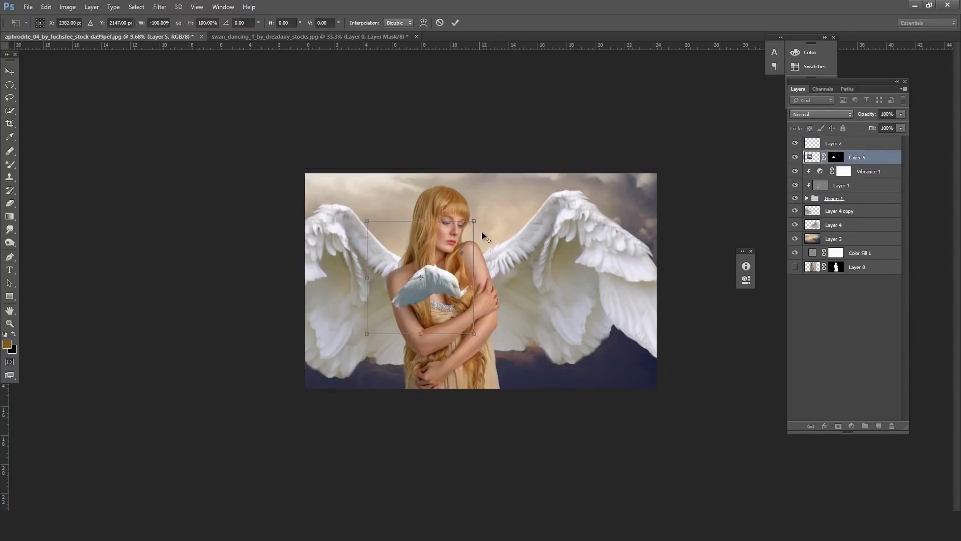
drag(585, 162, 584, 100)
right_click(471, 333)
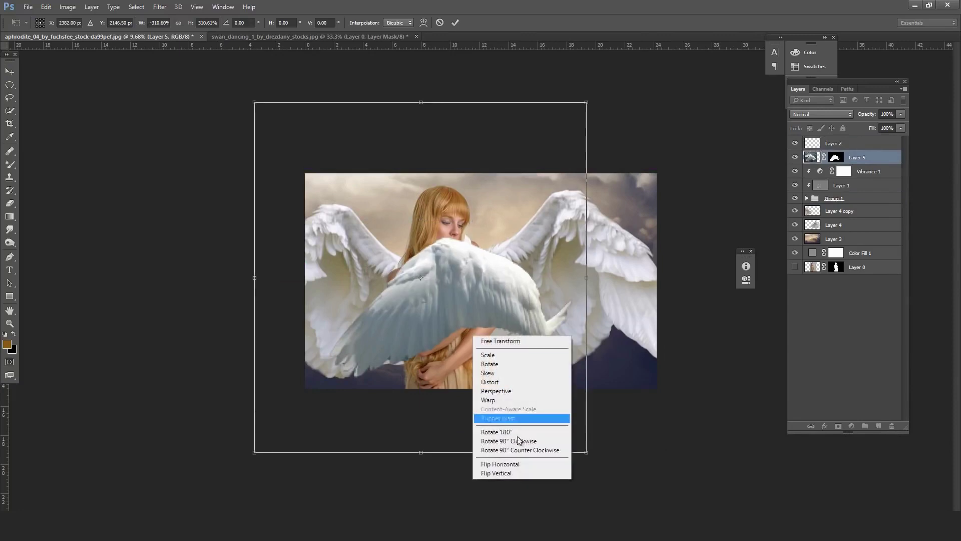
click(501, 460)
- Enlarge the wing to about 421%, rotate it slightly, and position it at lower left
drag(508, 303, 475, 354)
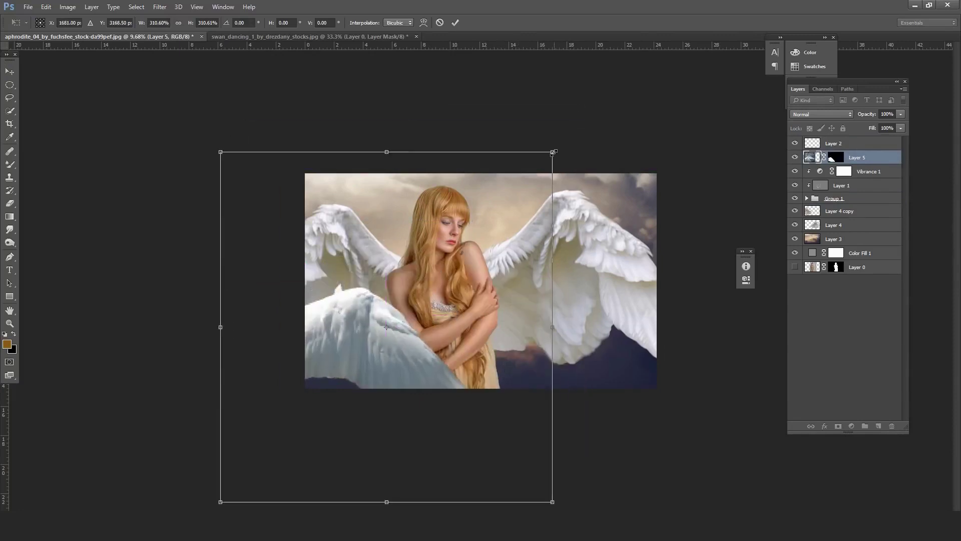
drag(552, 152, 614, 88)
drag(473, 333, 434, 303)
drag(596, 390, 598, 325)
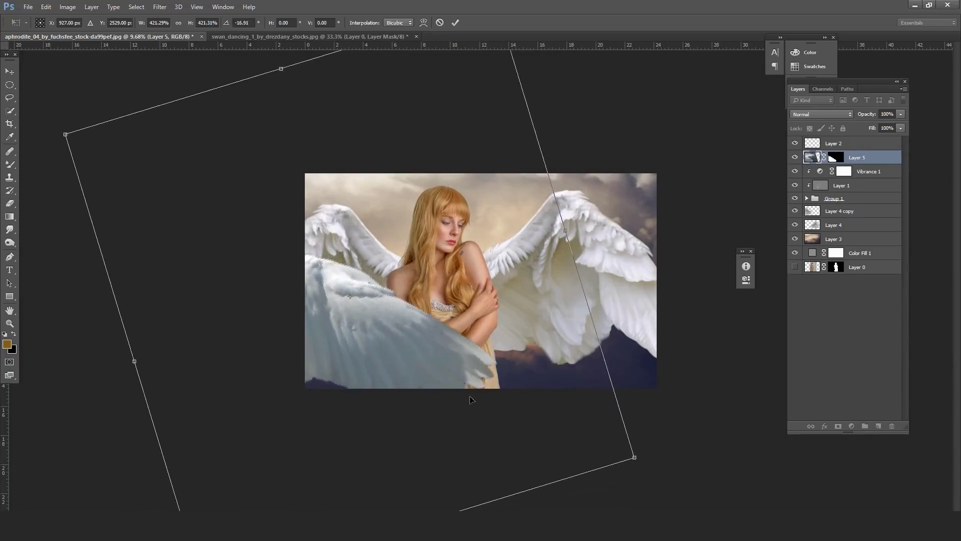
drag(473, 371, 429, 365)
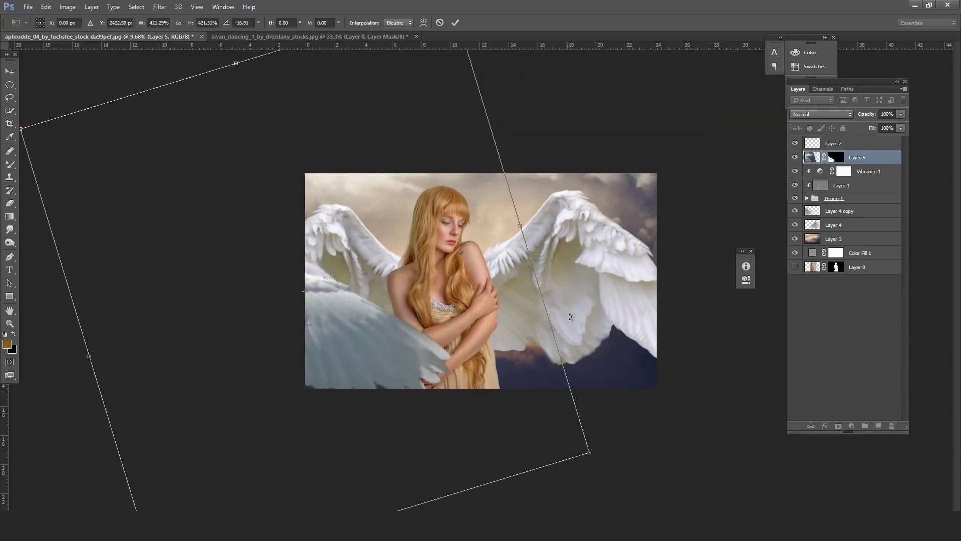
drag(570, 316, 580, 356)
mouse_move(522, 349)
mouse_down()
mouse_move(572, 350)
mouse_move(371, 342)
mouse_move(484, 329)
mouse_move(469, 317)
mouse_up()
- Flip the wing horizontally so it curls across her front, and commit the transform
right_click(478, 340)
click(520, 468)
right_click(389, 334)
click(437, 470)
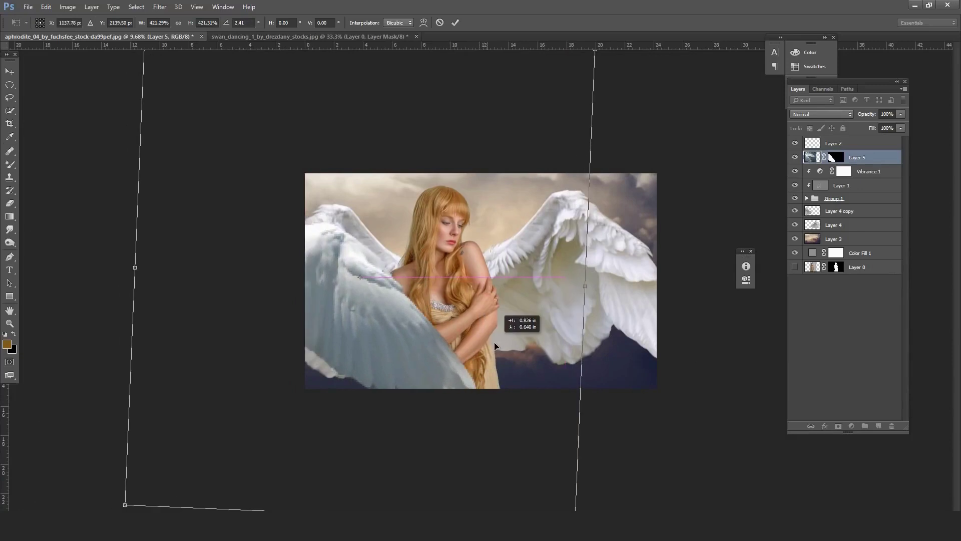
key(Return)
- Apply a Motion Blur of -45° and 214 pixels to the foreground wing on Layer 5
click(160, 6)
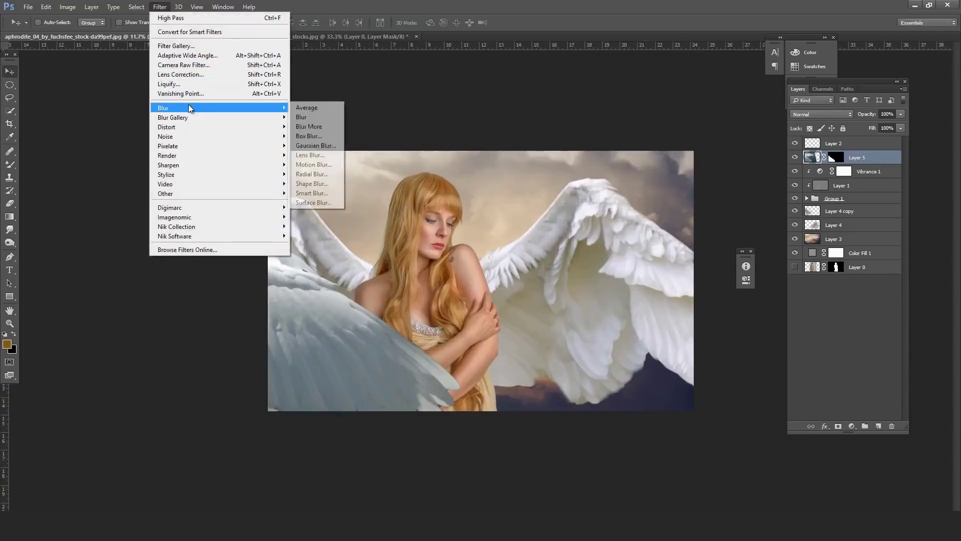
click(313, 164)
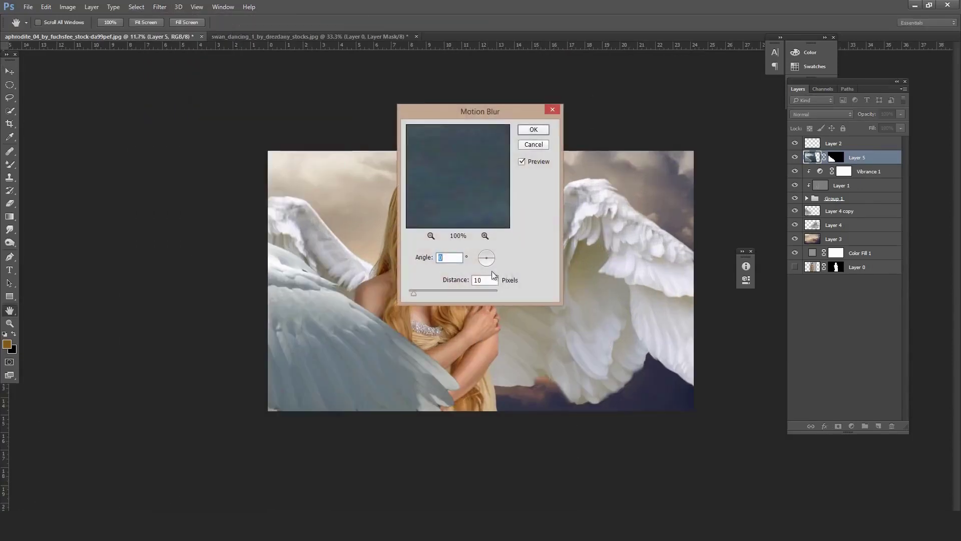
click(493, 260)
drag(413, 293, 435, 292)
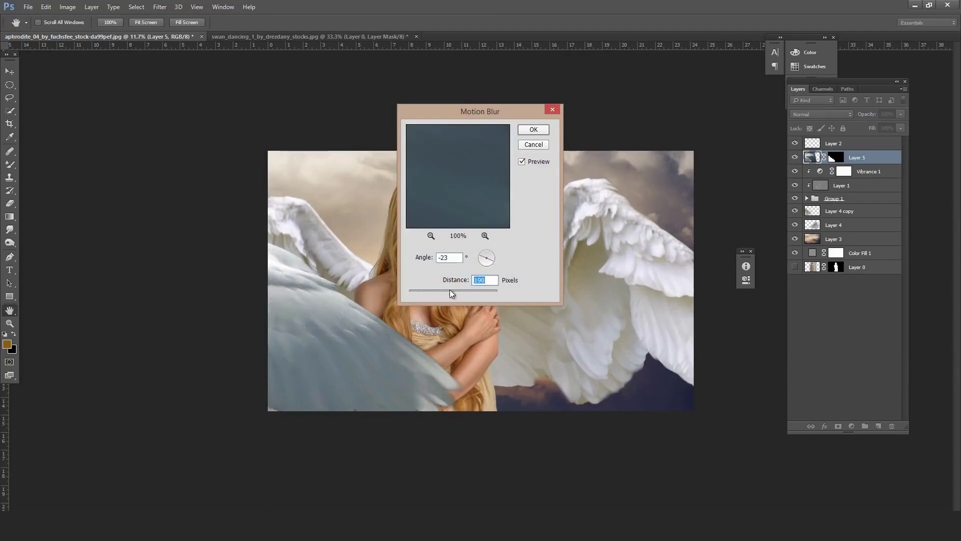
click(494, 258)
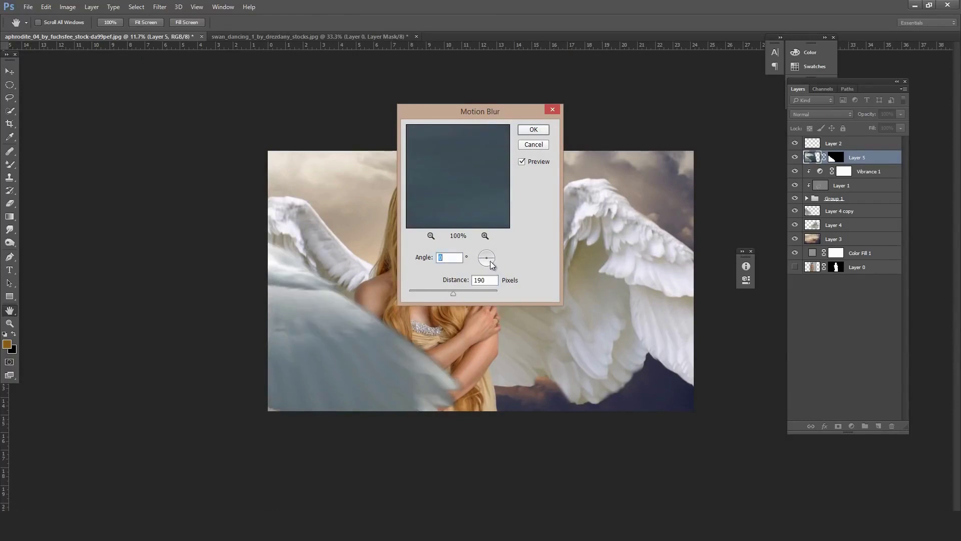
drag(491, 265, 489, 267)
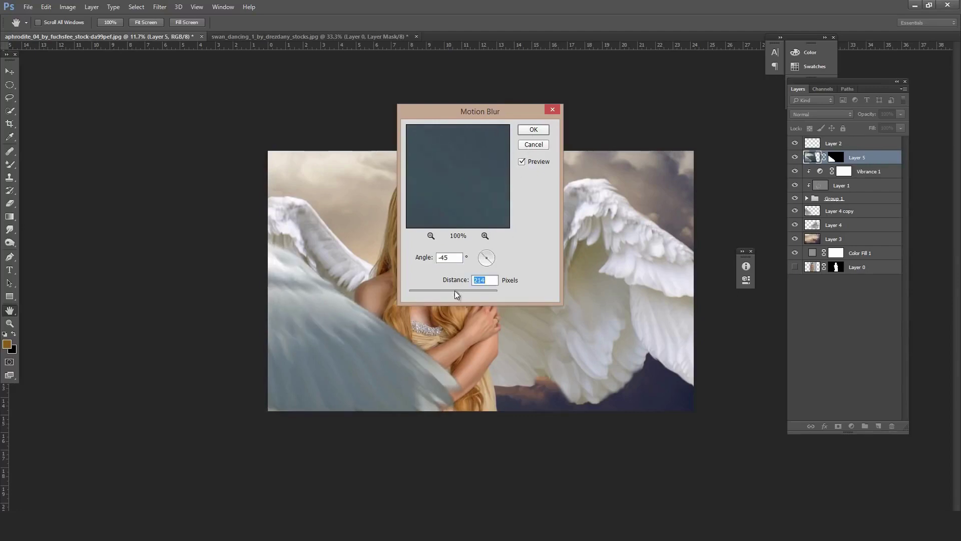
click(533, 129)
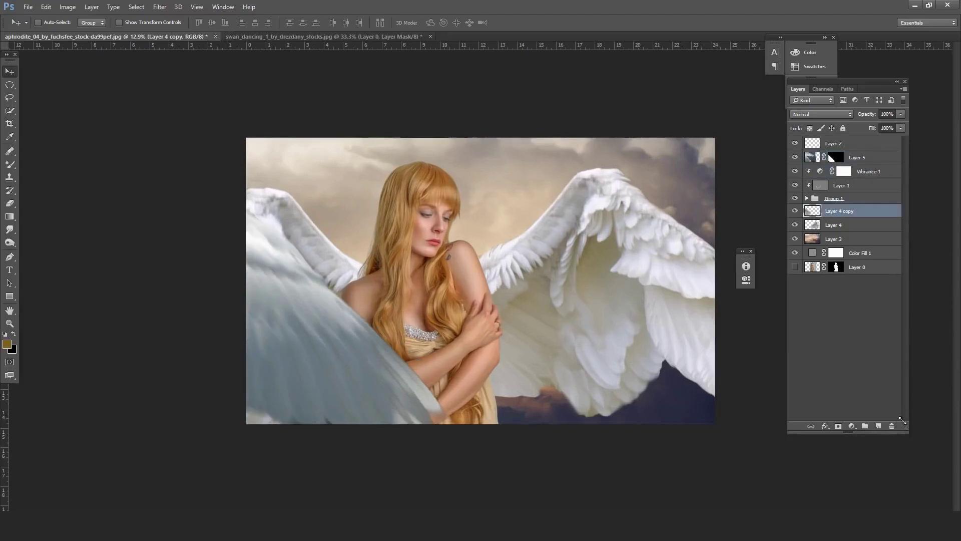
- Add a colorized warm sepia Hue/Saturation adjustment clipped to Layer 4 copy
click(851, 426)
click(862, 326)
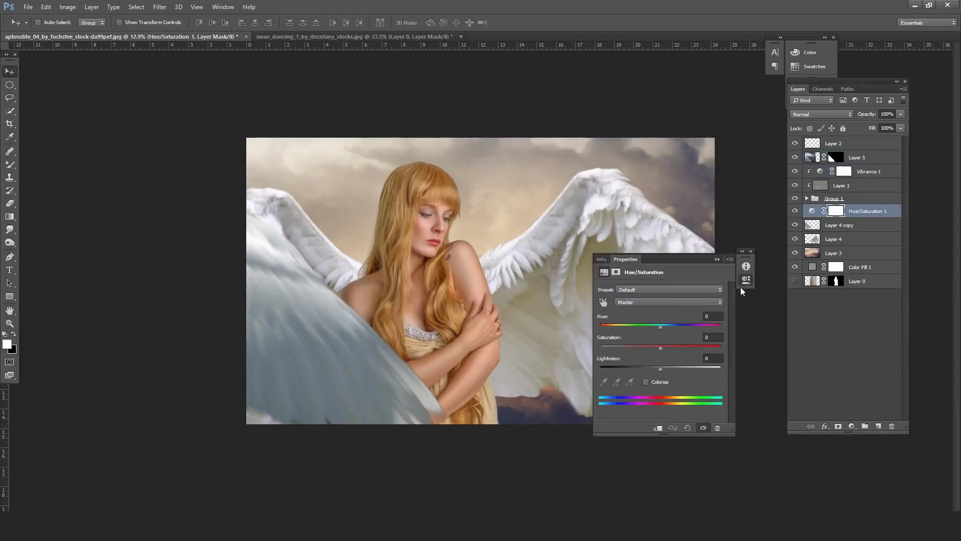
click(646, 382)
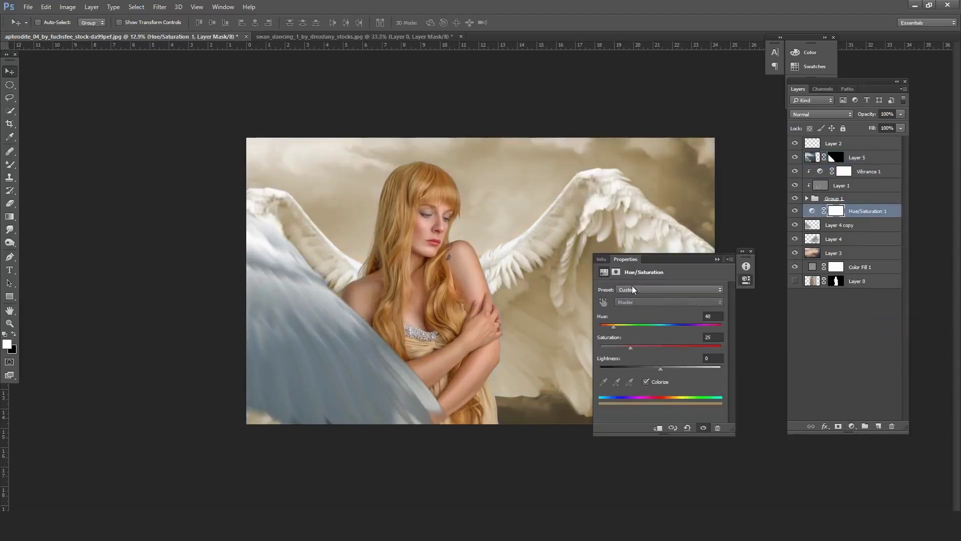
drag(608, 326, 609, 327)
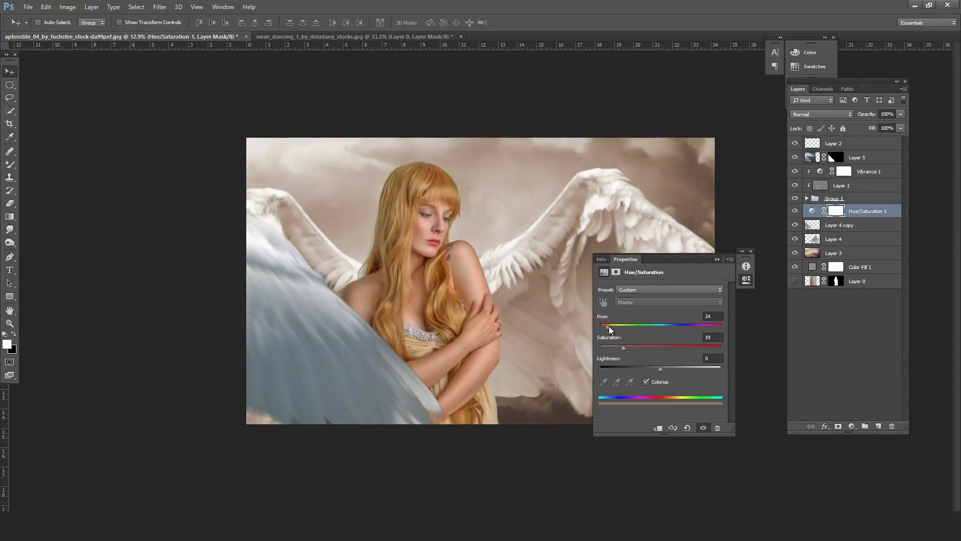
click(717, 259)
alt+click(867, 215)
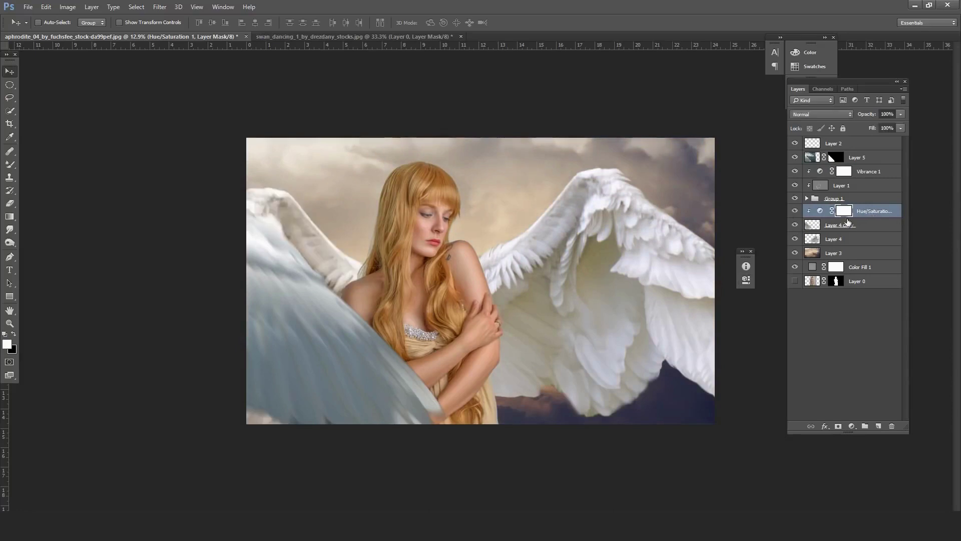
- Copy the warm tint above Layer 4 and Layer 5, clipping each copy to its wing
mouse_move(865, 214)
mouse_down()
mouse_move(863, 244)
mouse_move(863, 145)
mouse_up()
alt+click(858, 246)
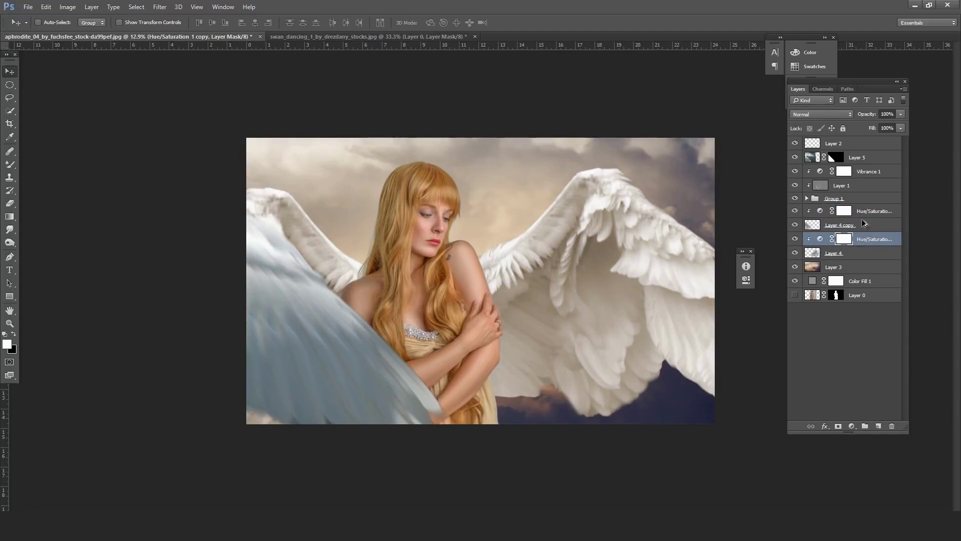
alt+click(861, 150)
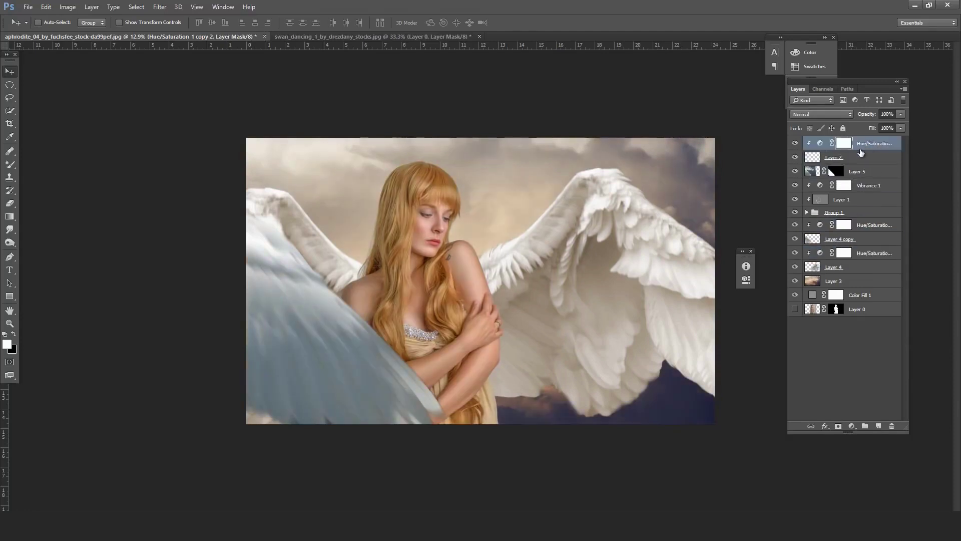
click(796, 144)
click(795, 158)
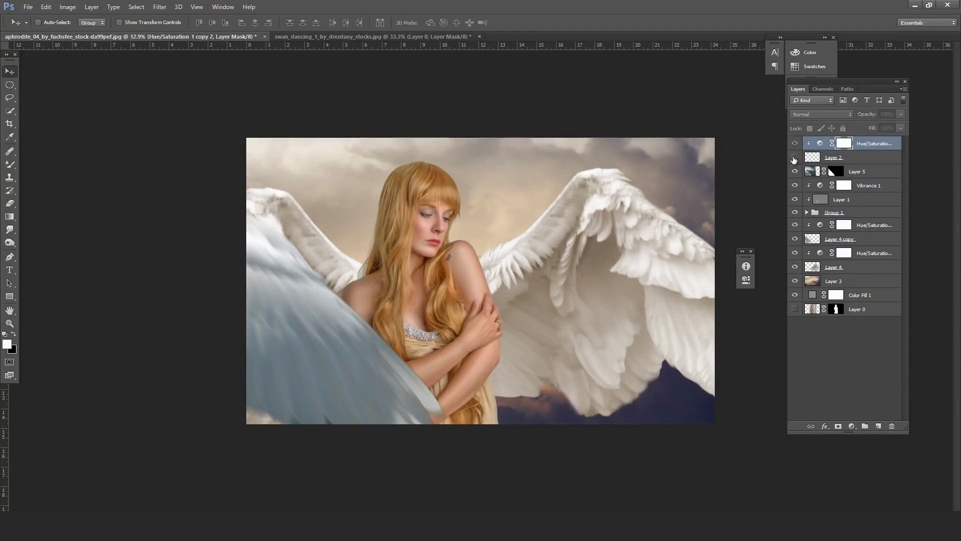
click(795, 171)
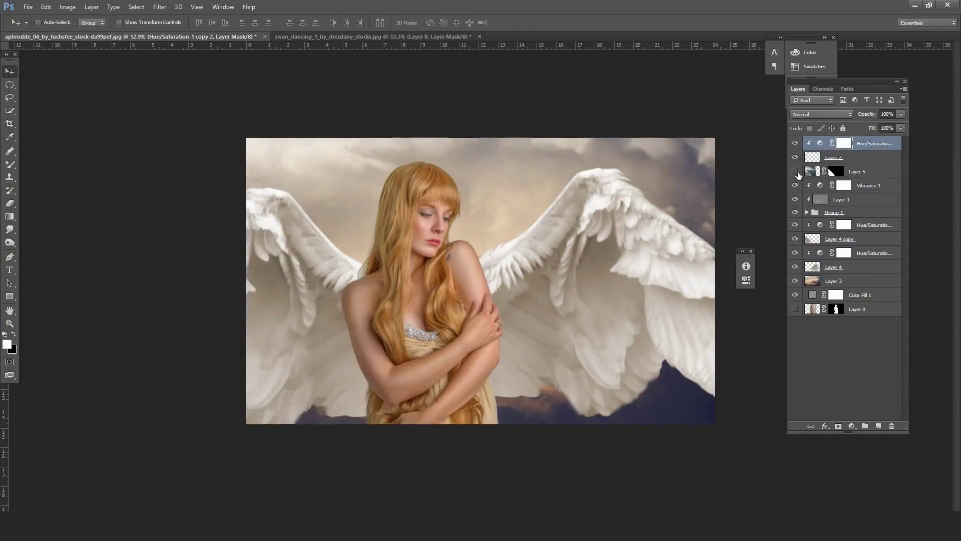
drag(873, 144, 866, 164)
alt+click(866, 164)
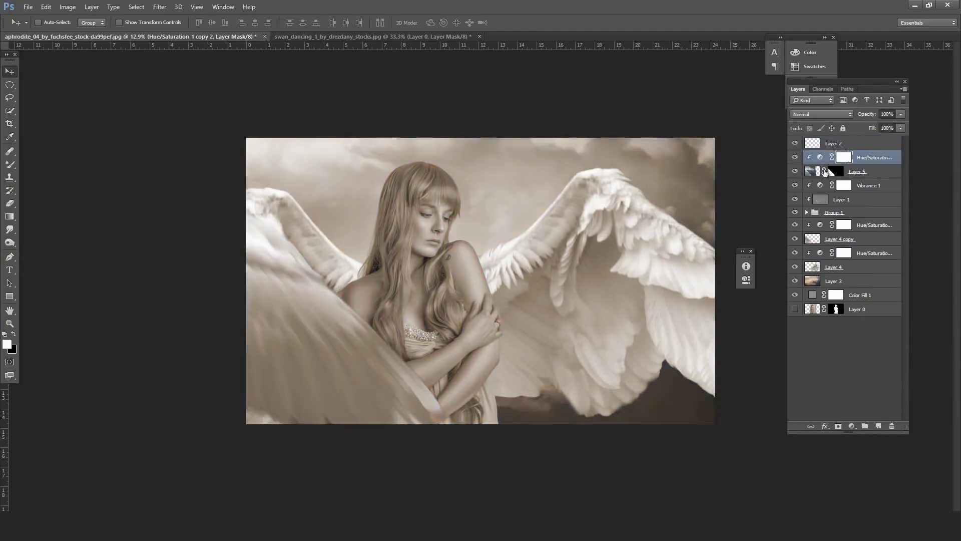
click(795, 171)
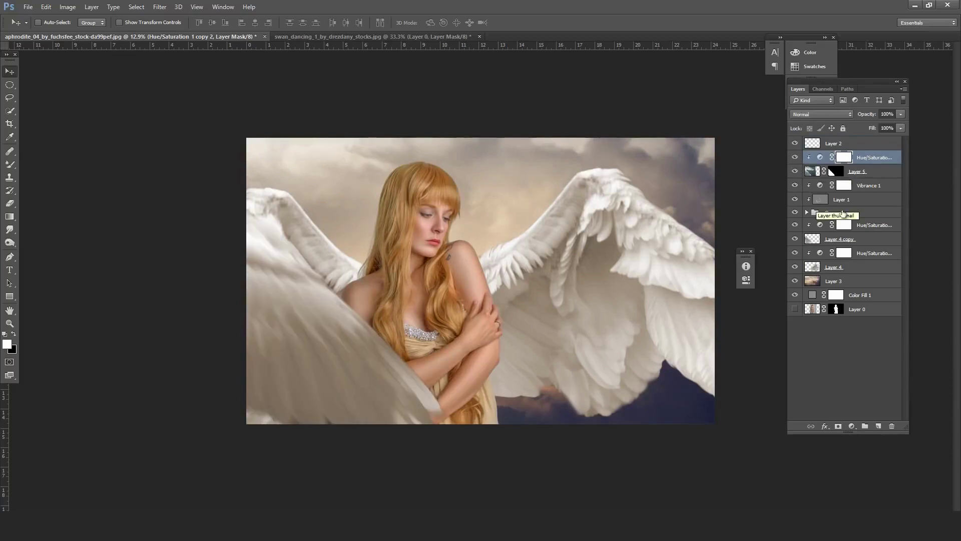
click(884, 240)
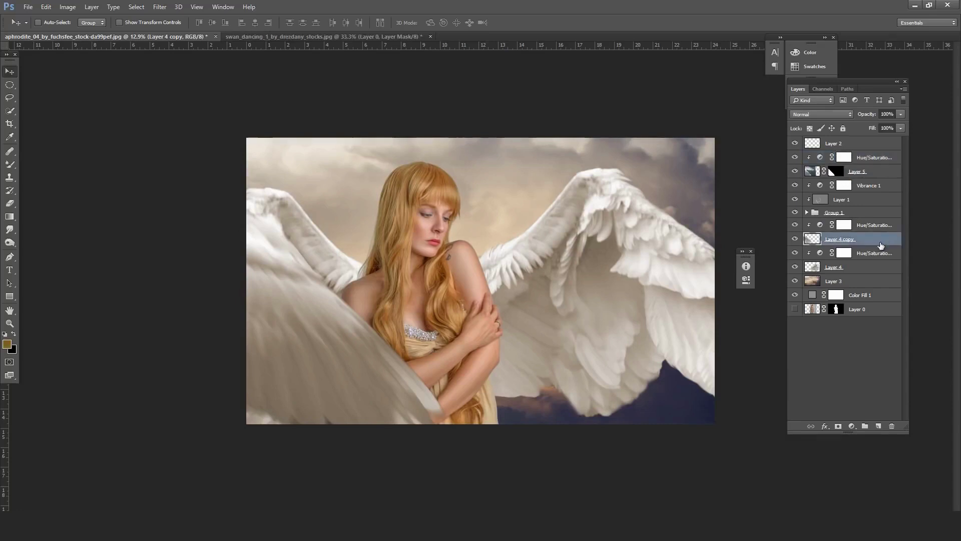
- Add a clipped Brightness/Contrast adjustment that lowers the wing's brightness
click(851, 426)
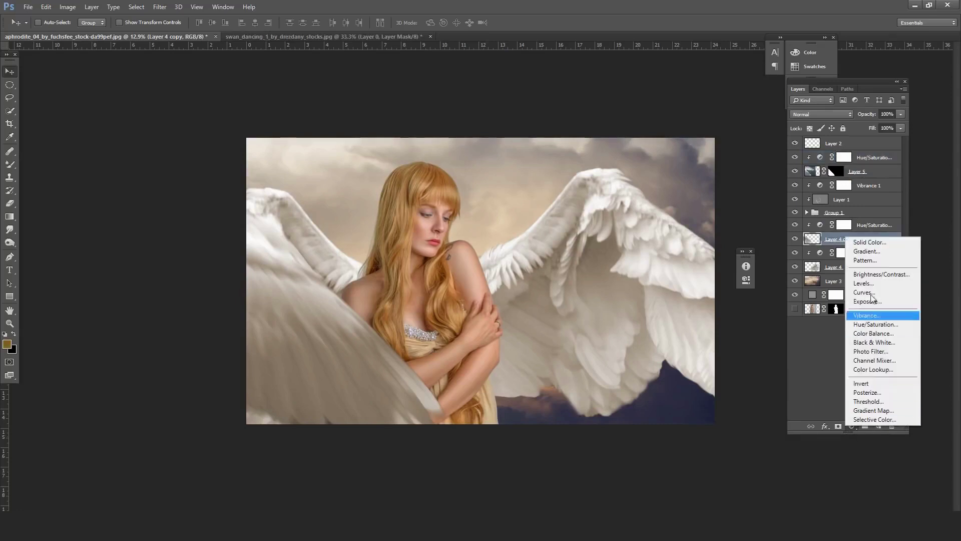
click(871, 277)
mouse_move(659, 318)
mouse_down()
mouse_move(642, 316)
mouse_move(673, 315)
mouse_up()
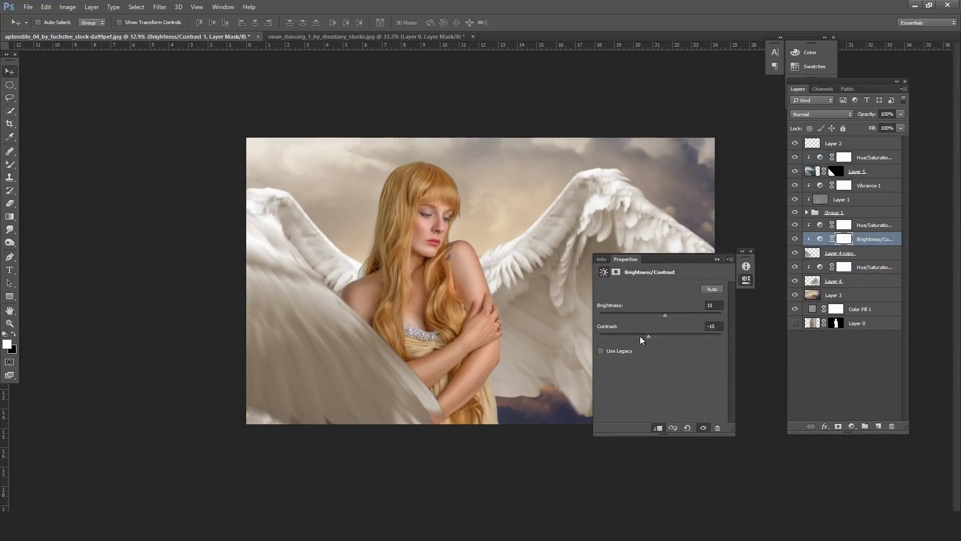
click(717, 260)
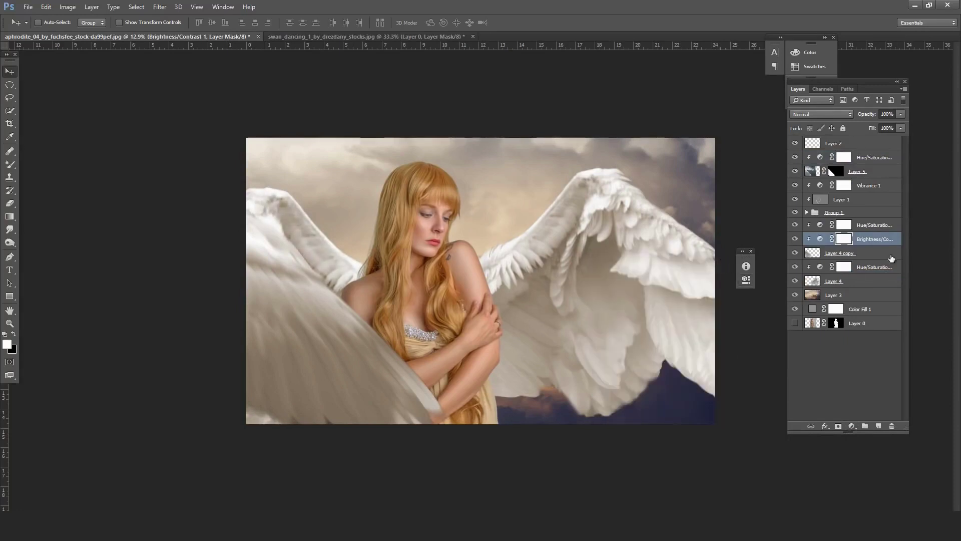
- Add a second Brightness/Contrast adjustment to Layer 4 and tune its brightness and contrast
click(870, 281)
click(851, 426)
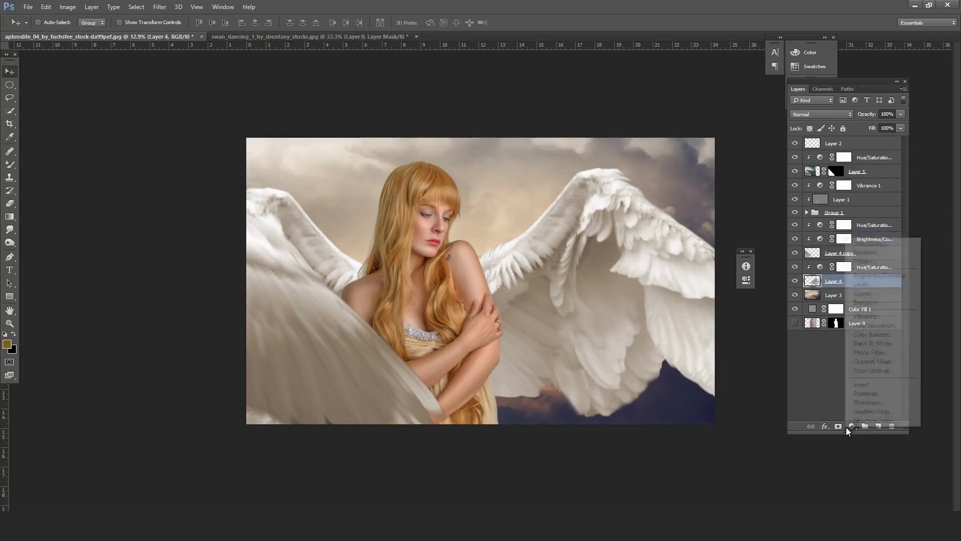
click(881, 275)
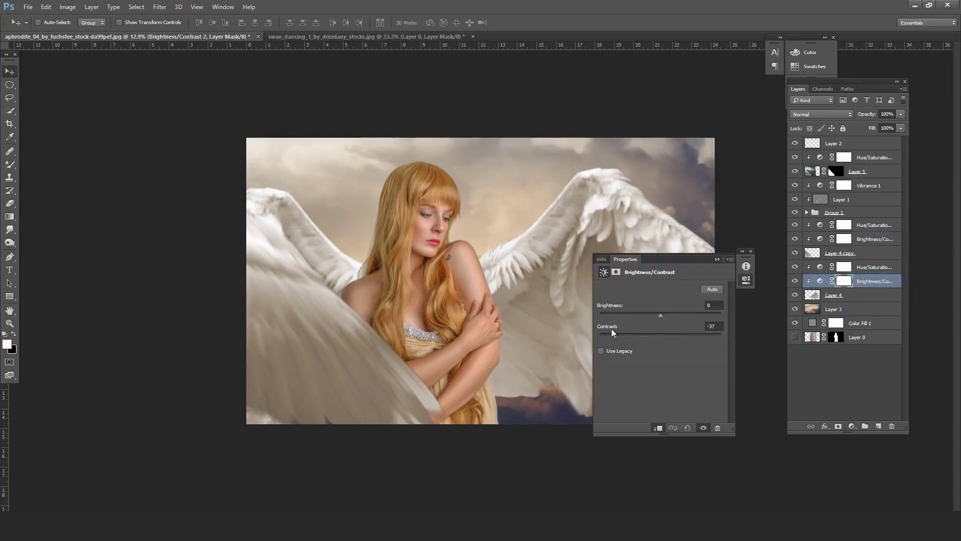
drag(611, 333, 608, 335)
drag(660, 315, 640, 319)
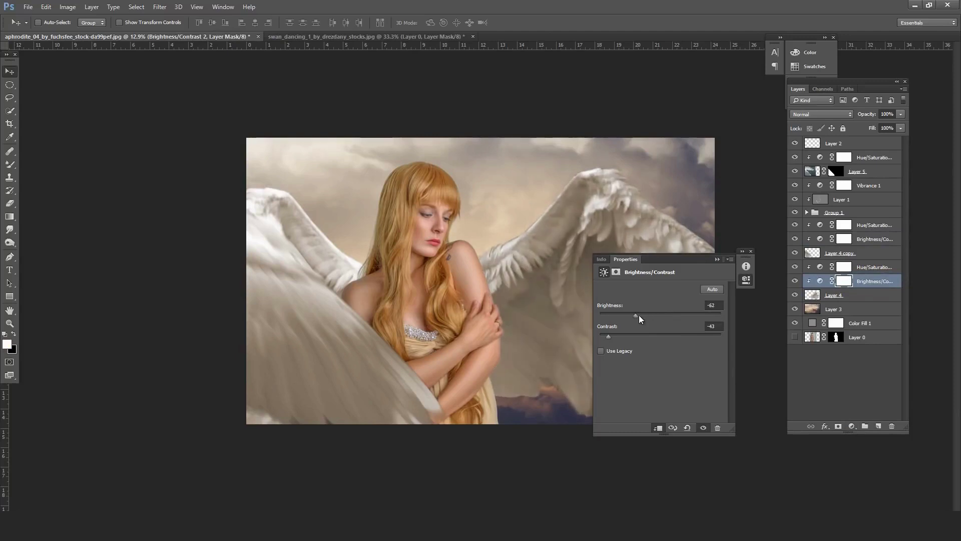
drag(685, 264, 776, 320)
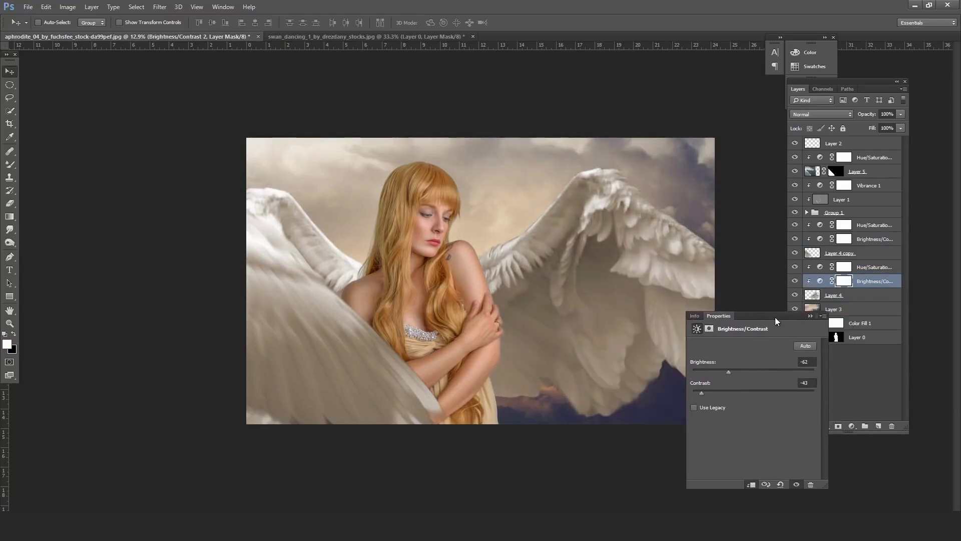
drag(727, 371, 749, 372)
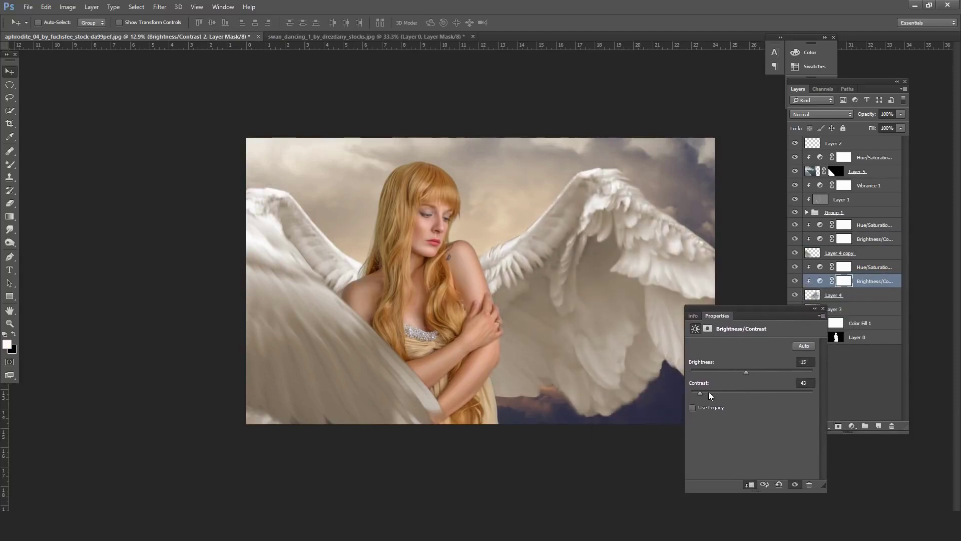
mouse_move(710, 395)
mouse_down()
mouse_move(755, 393)
mouse_move(731, 392)
mouse_move(761, 373)
mouse_move(752, 374)
mouse_up()
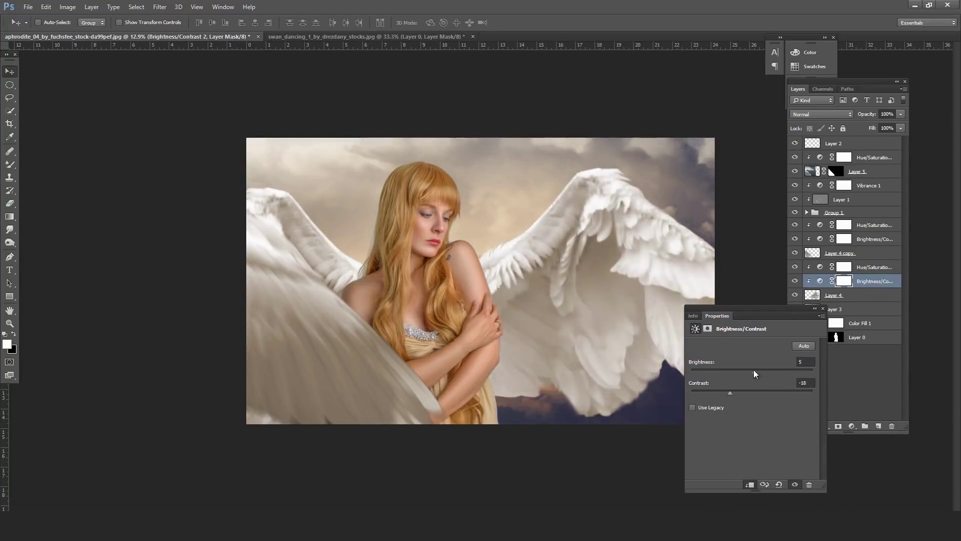
click(822, 310)
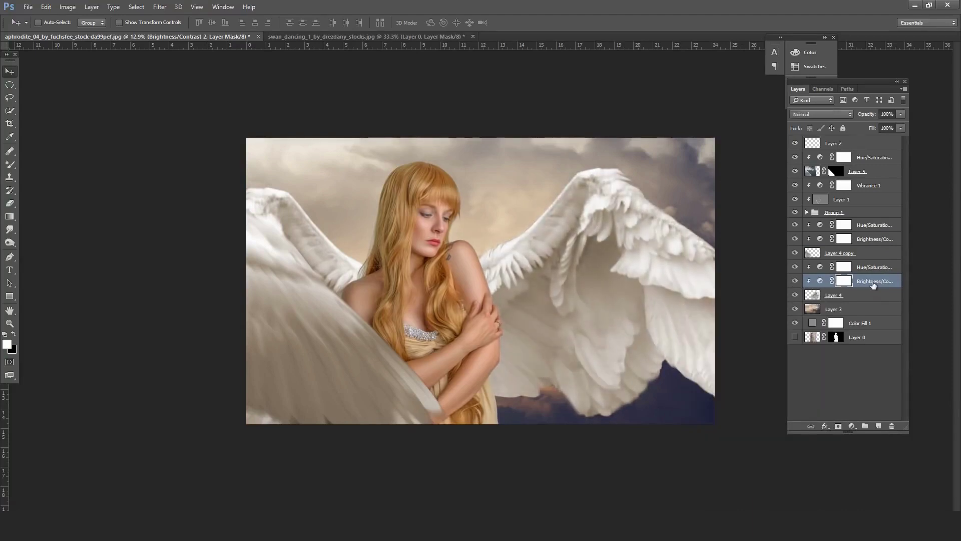
- Fine-tune Layer 4's adjustment to brightness -6 and contrast -30
double_click(819, 281)
drag(752, 375, 750, 376)
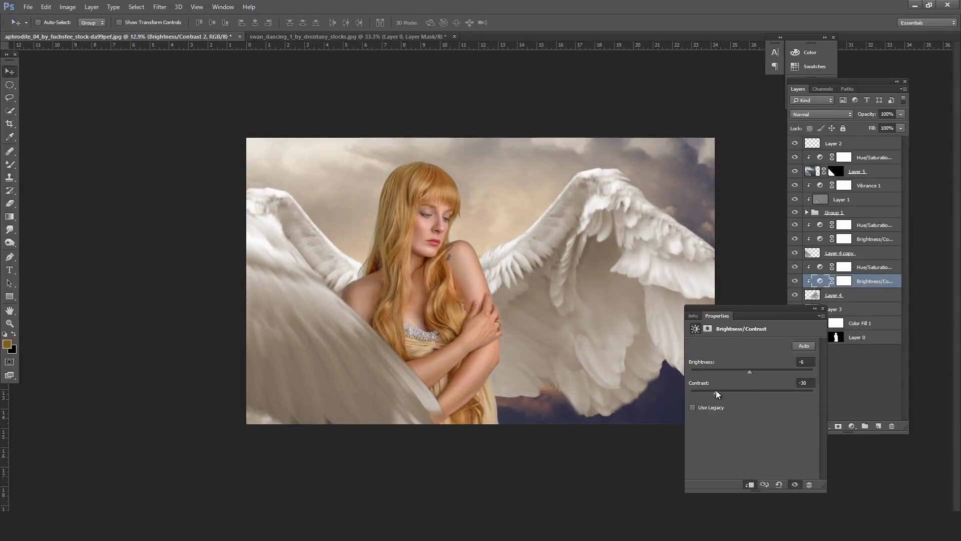
click(823, 310)
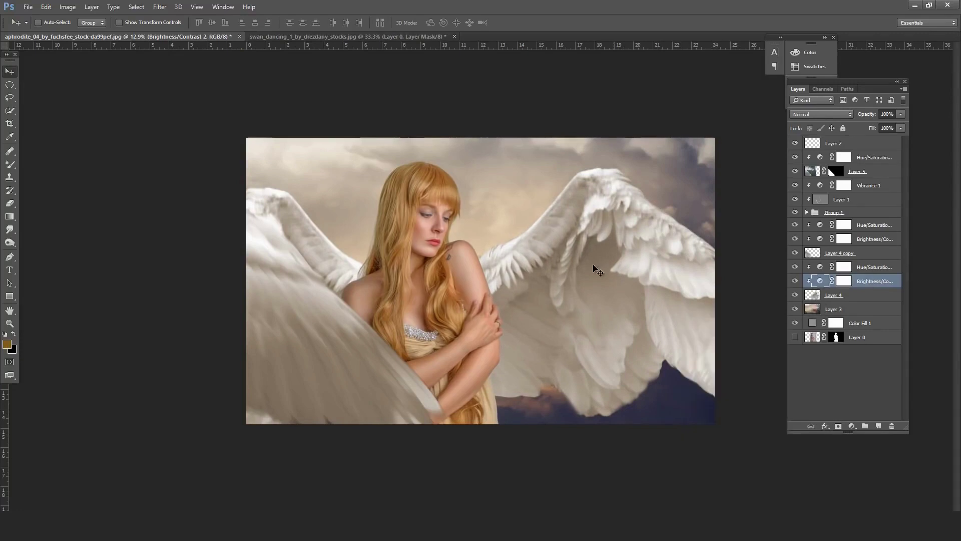
scroll(592, 270, down, 2)
scroll(395, 335, up, 1)
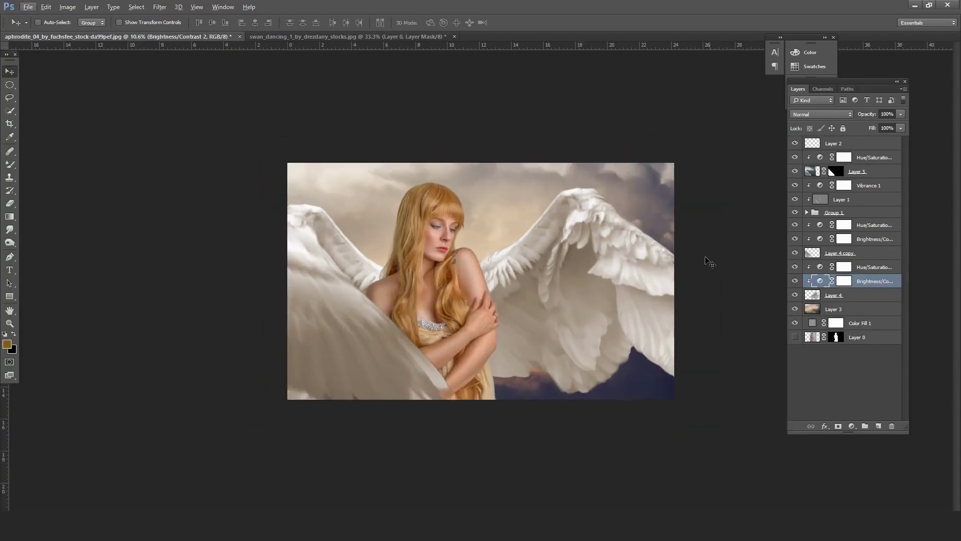
scroll(551, 285, up, 1)
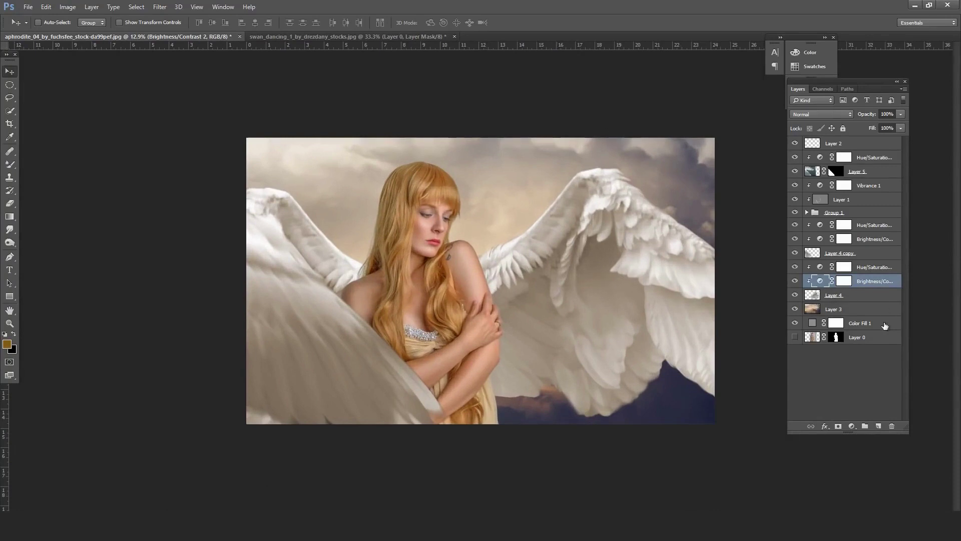
- Add a new clipped layer and pick dark grey #383838 as the brush colour
click(881, 271)
click(878, 426)
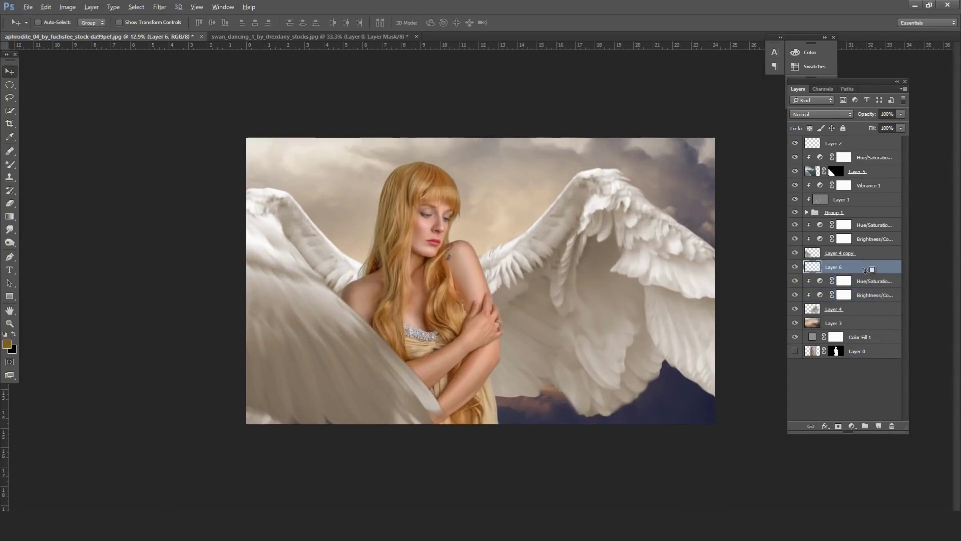
click(10, 163)
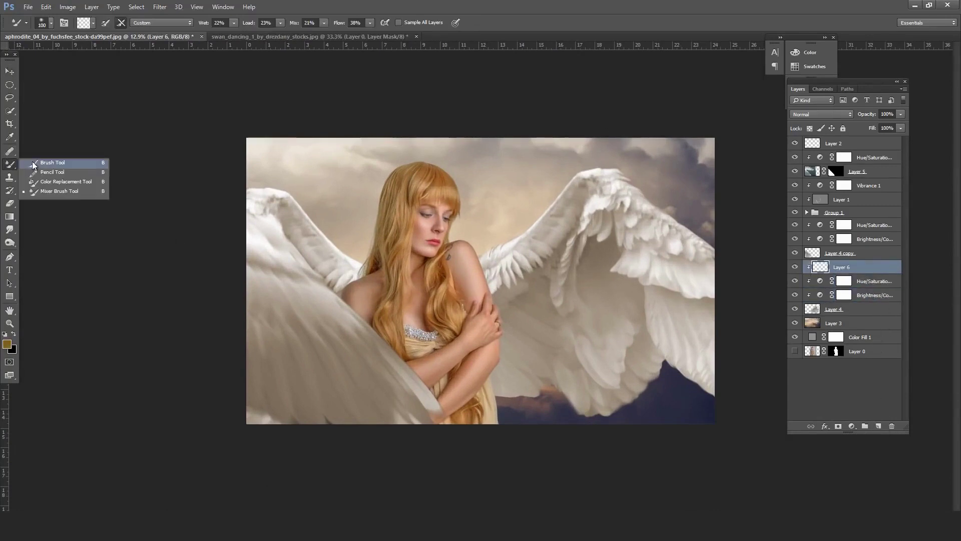
click(45, 165)
click(15, 335)
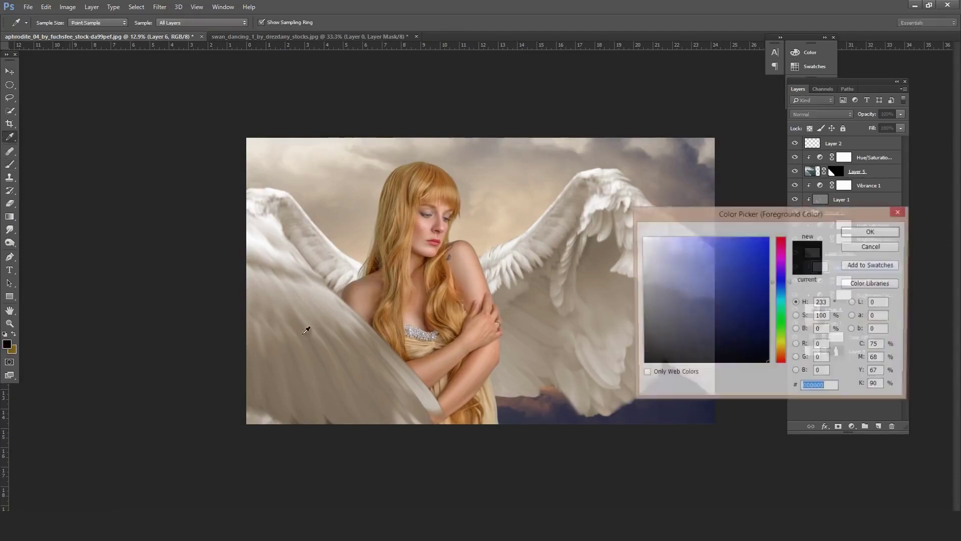
drag(672, 324, 642, 329)
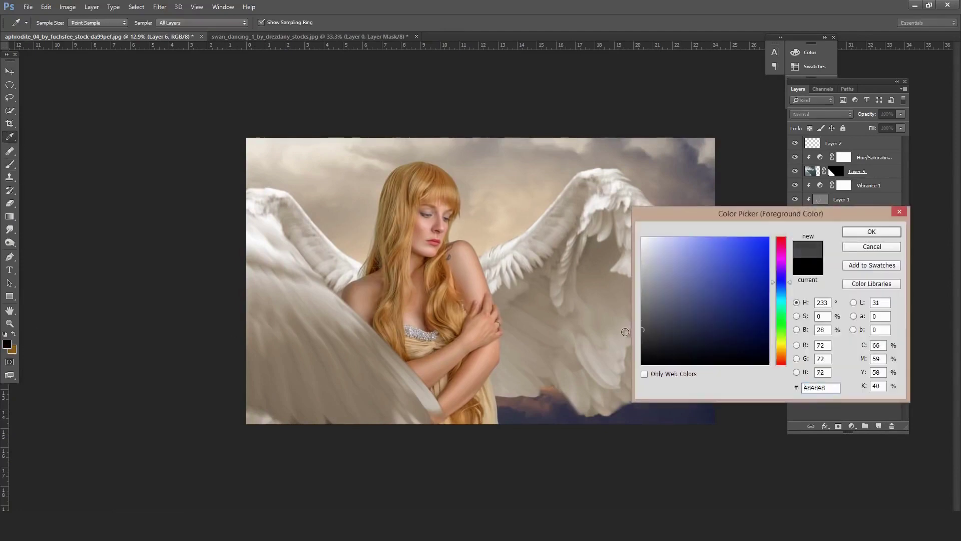
click(862, 233)
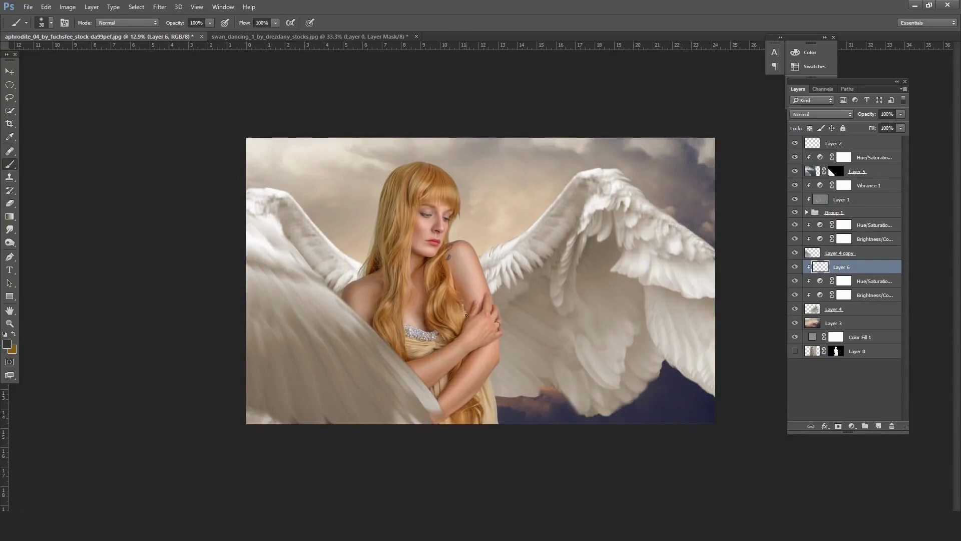
- Paint soft shading at 25% brush opacity on the wing right of her arm
key(bracketright)
key(bracketright)
key(bracketright)
drag(210, 23, 172, 39)
key(bracketright)
key(bracketright)
key(bracketright)
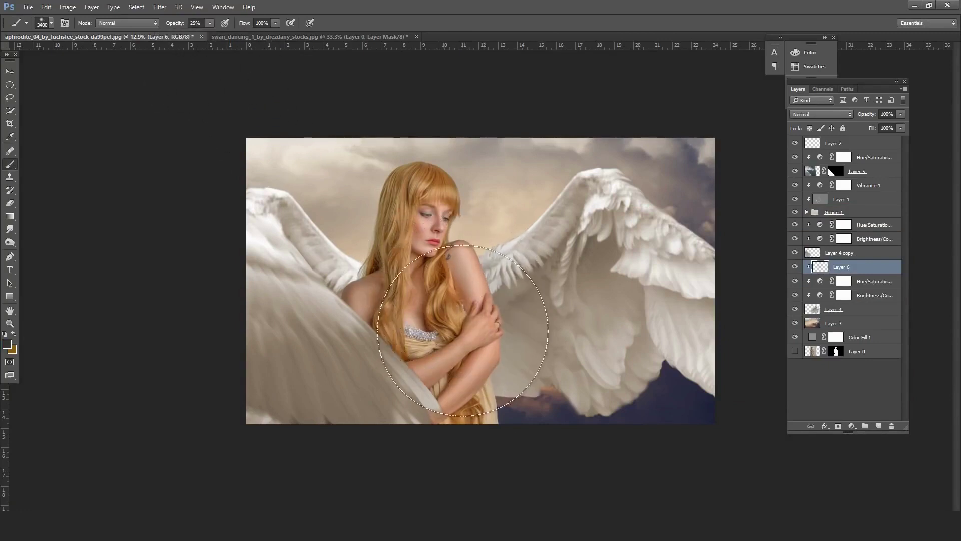
key(bracketleft)
key(bracketleft)
key(bracketleft)
mouse_move(463, 330)
mouse_down()
mouse_move(506, 393)
mouse_move(506, 383)
mouse_up()
key(bracketleft)
key(bracketleft)
key(bracketleft)
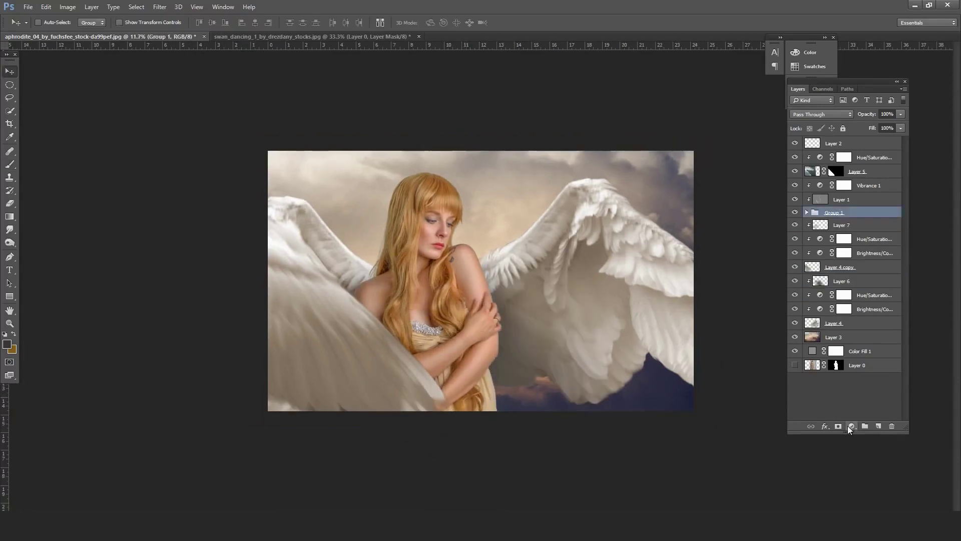
- Add a Brightness/Contrast adjustment above Group 1 with brightness -81
click(851, 426)
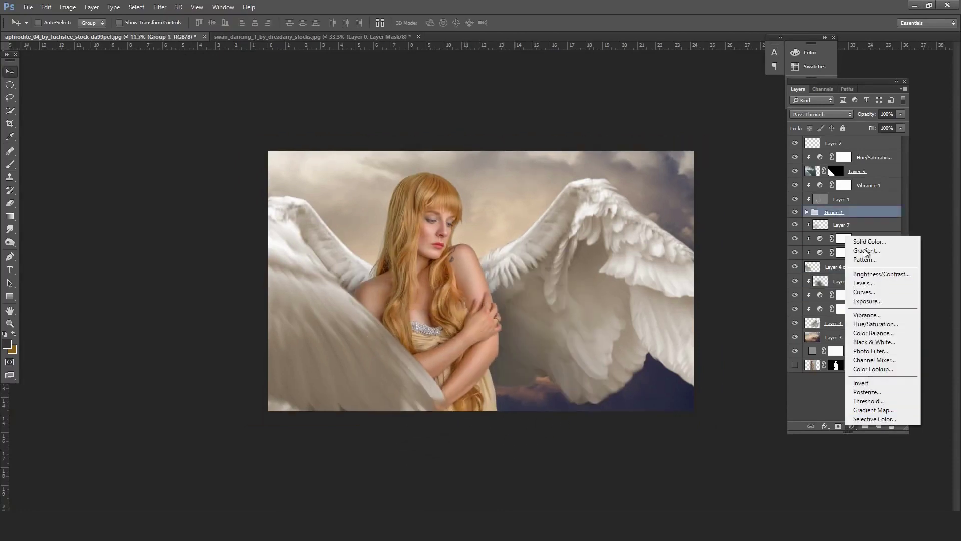
click(873, 274)
drag(731, 376, 718, 376)
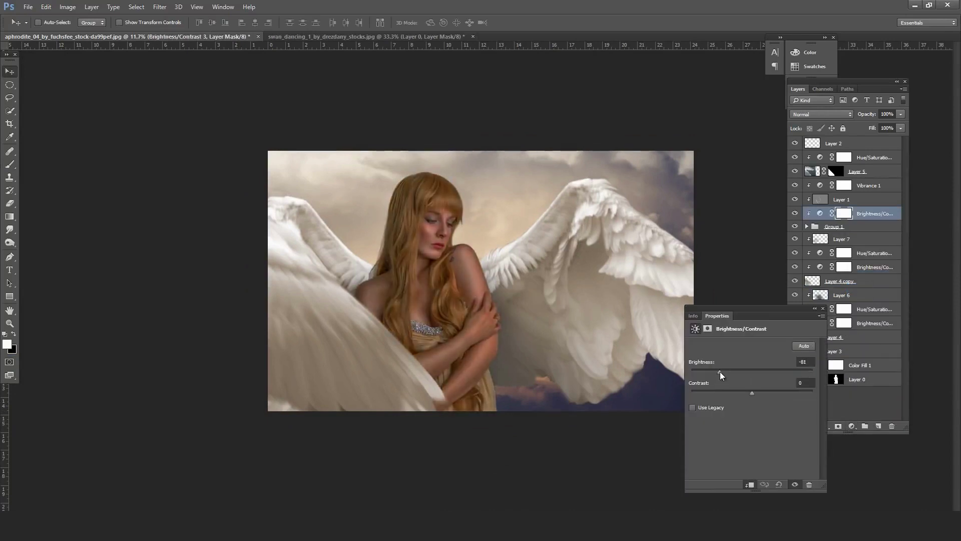
click(823, 309)
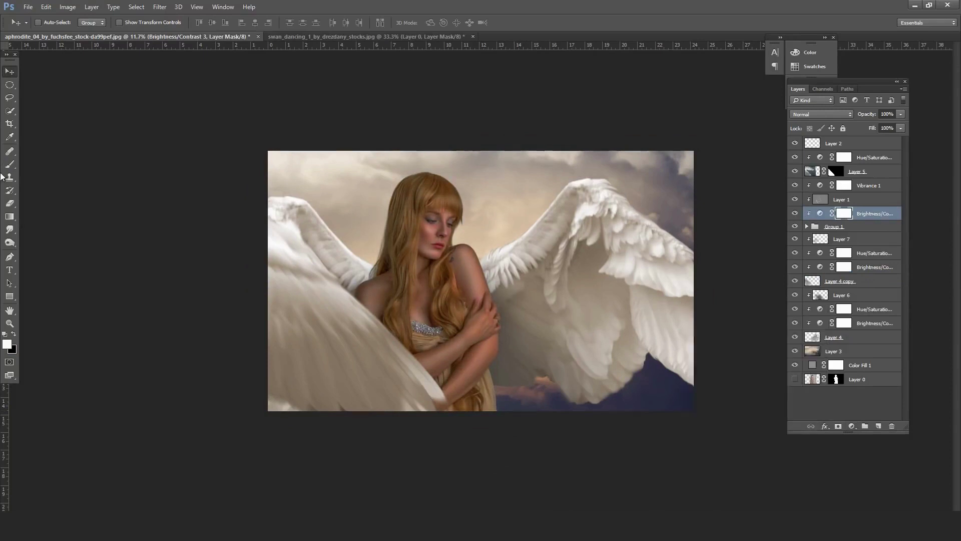
- Draw a 100% gradient on its mask so the darkening fades out from her face
click(10, 216)
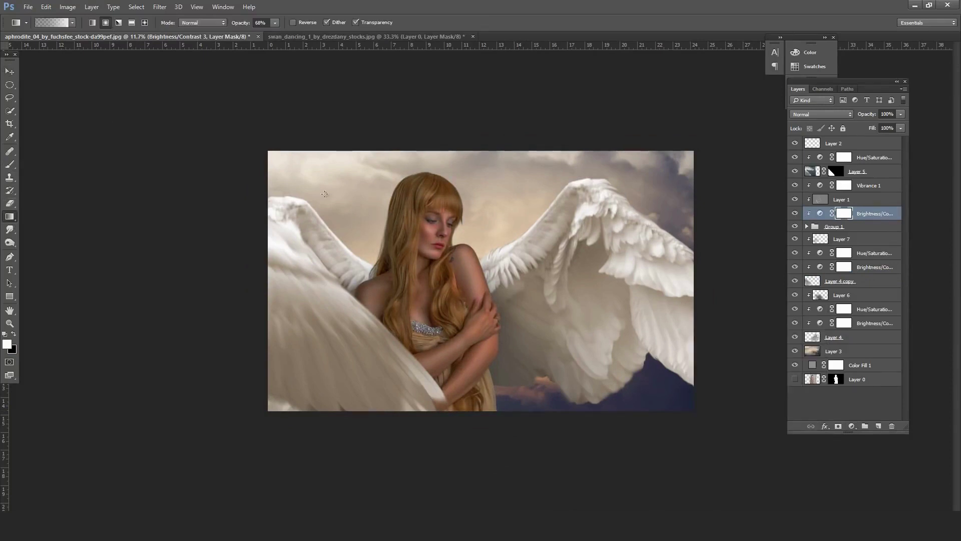
drag(466, 358, 520, 498)
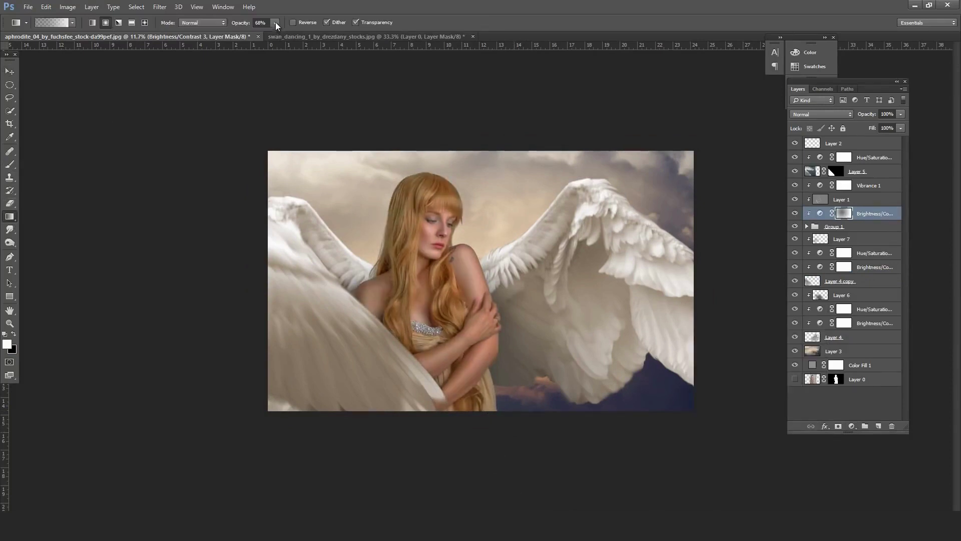
drag(275, 24, 295, 31)
key(ctrl+z)
drag(553, 462, 568, 513)
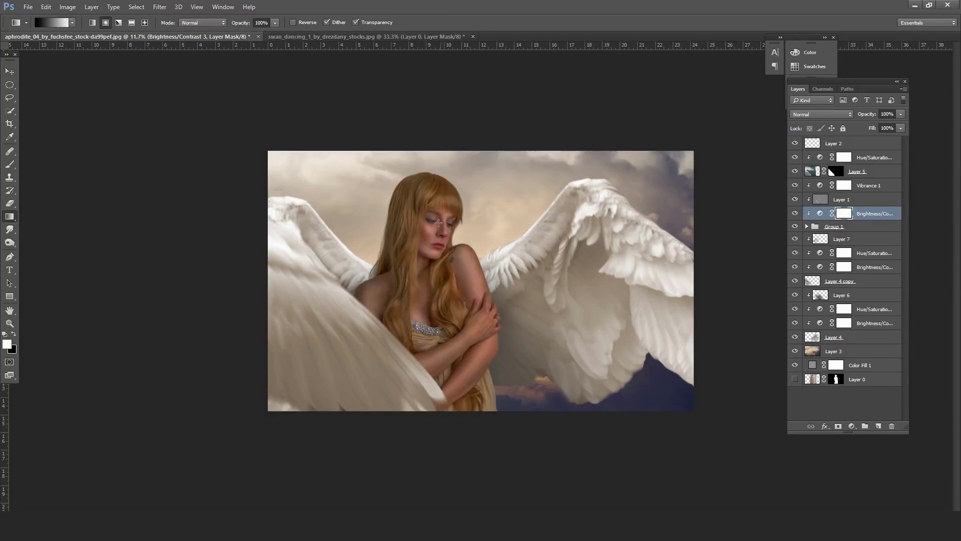
drag(445, 244, 551, 463)
drag(512, 398, 540, 470)
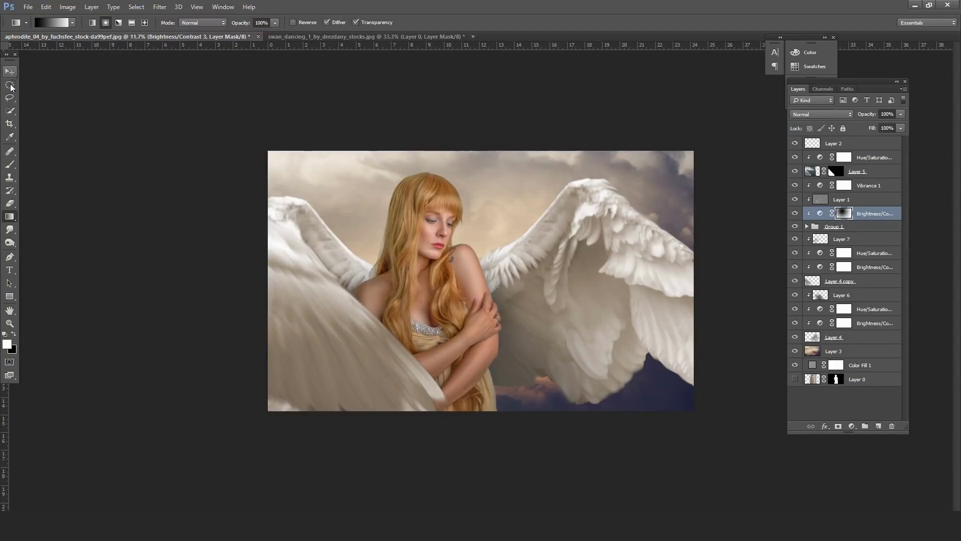
click(9, 164)
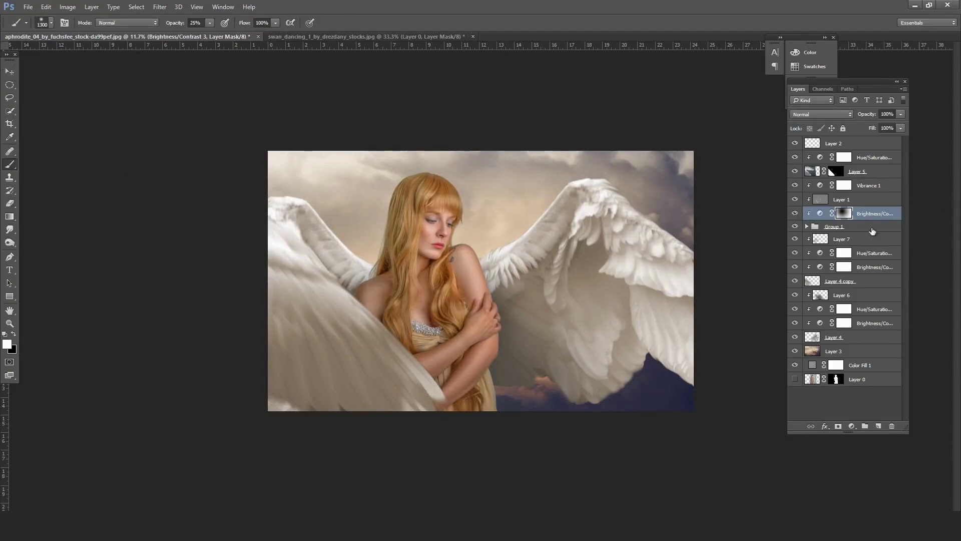
key(x)
click(10, 72)
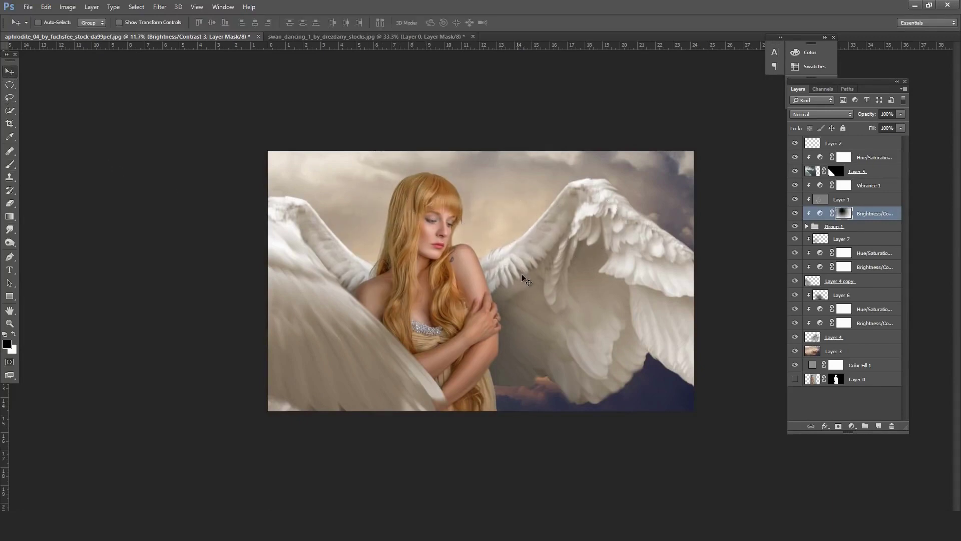
- Give sky Layer 3 a Brightness/Contrast adjustment (brightness -4, contrast -28) and add empty Layer 8 above
click(846, 351)
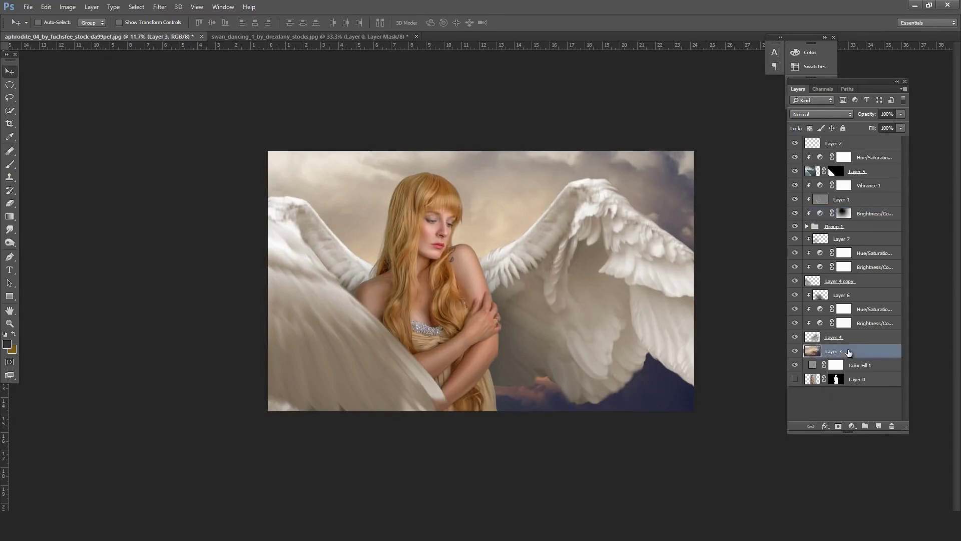
click(852, 426)
click(880, 279)
drag(756, 392, 671, 386)
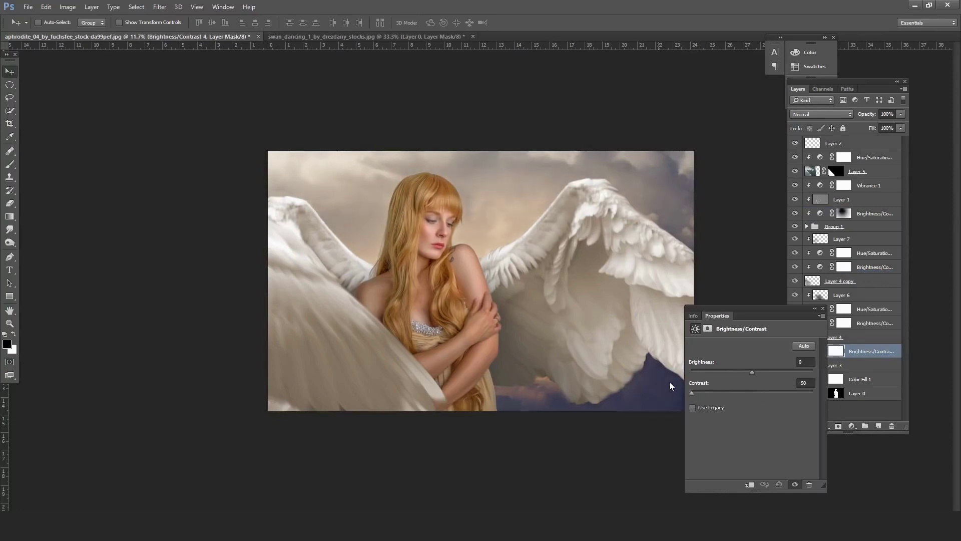
mouse_move(784, 397)
mouse_down()
mouse_move(819, 399)
mouse_move(703, 397)
mouse_up()
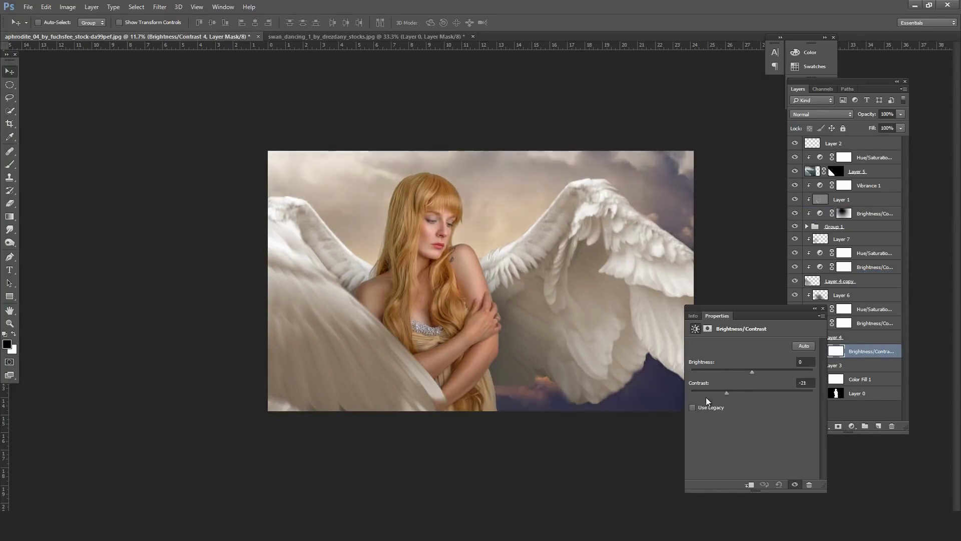
mouse_move(749, 374)
mouse_down()
mouse_move(721, 372)
mouse_move(751, 374)
mouse_up()
click(760, 374)
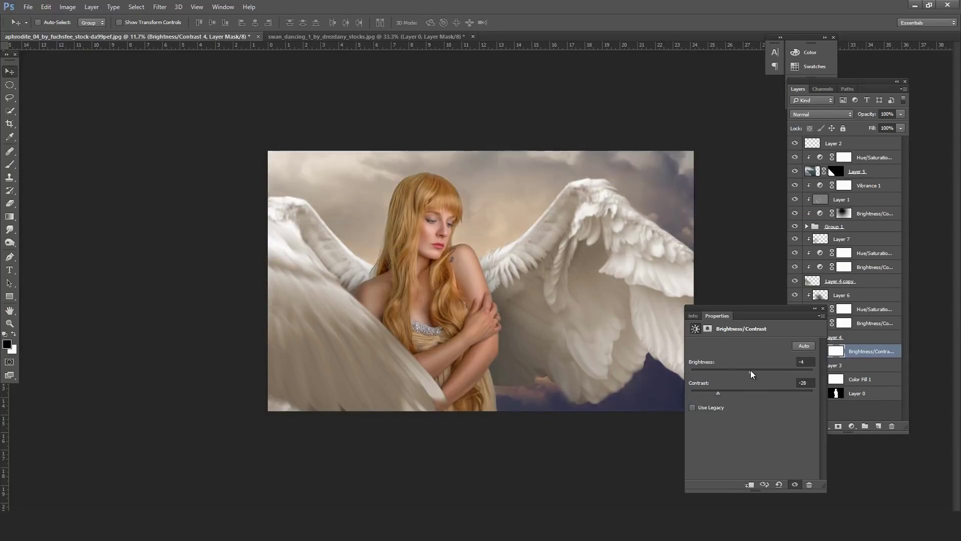
click(823, 308)
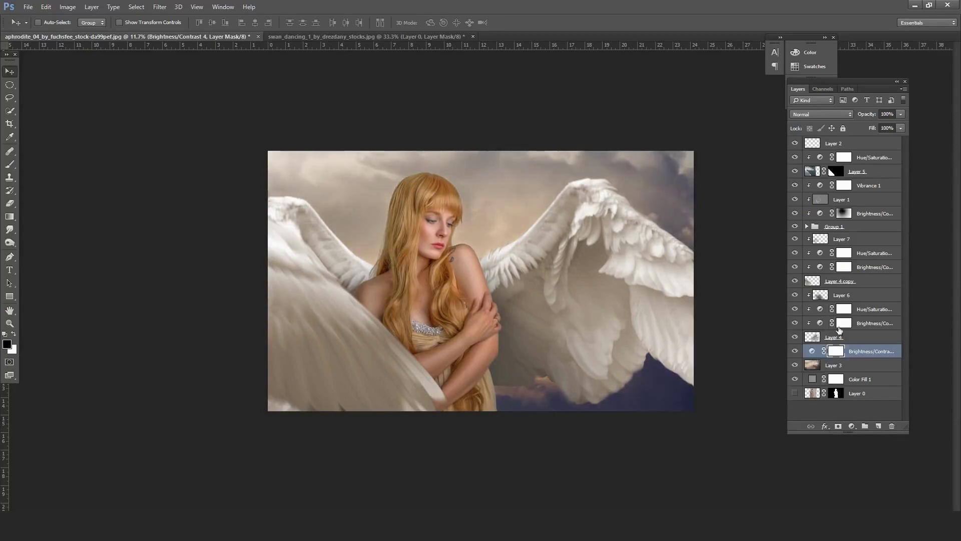
click(868, 369)
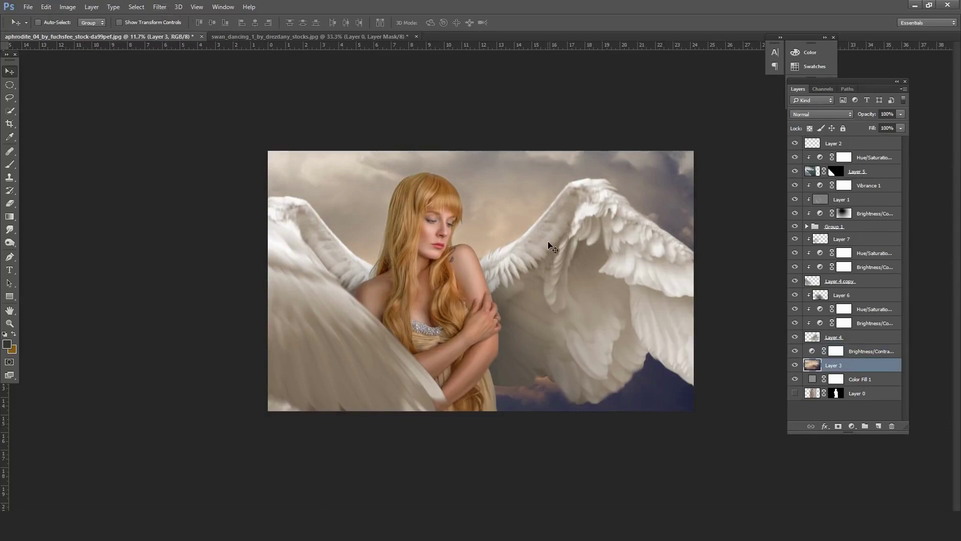
click(861, 348)
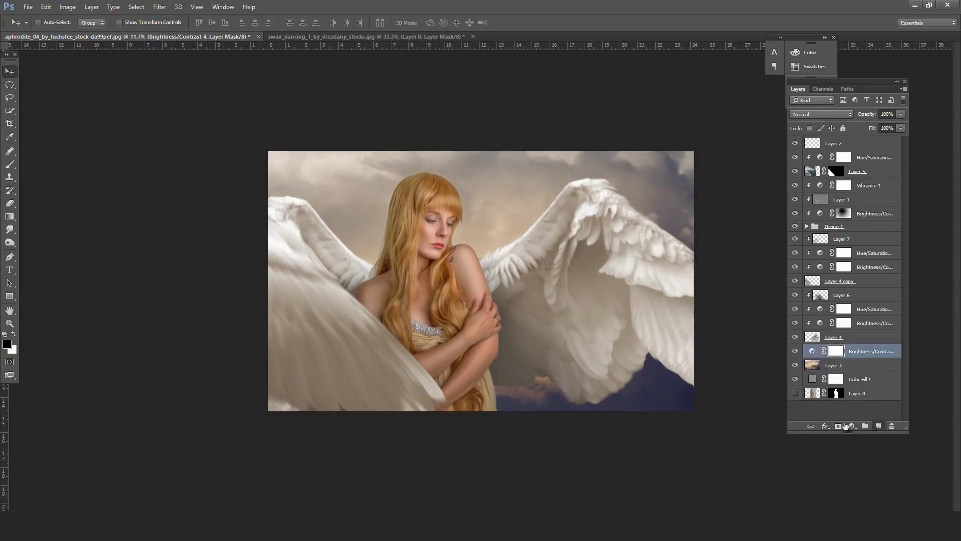
click(878, 426)
- Paint a warm golden-brown glow behind her head with a large full-opacity brush
click(11, 166)
click(14, 334)
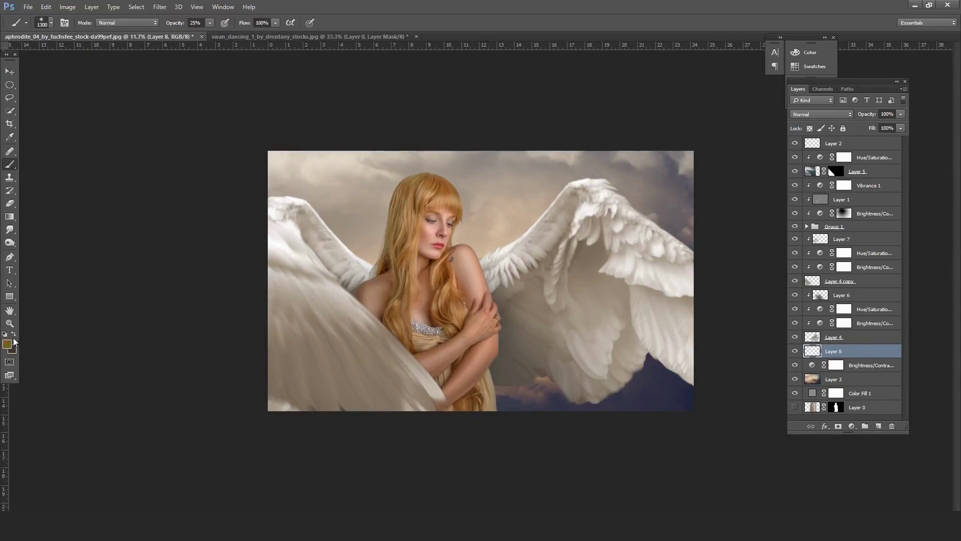
mouse_move(741, 299)
mouse_down()
mouse_move(731, 287)
mouse_move(740, 290)
mouse_up()
click(871, 231)
key(bracketright)
key(bracketright)
key(bracketright)
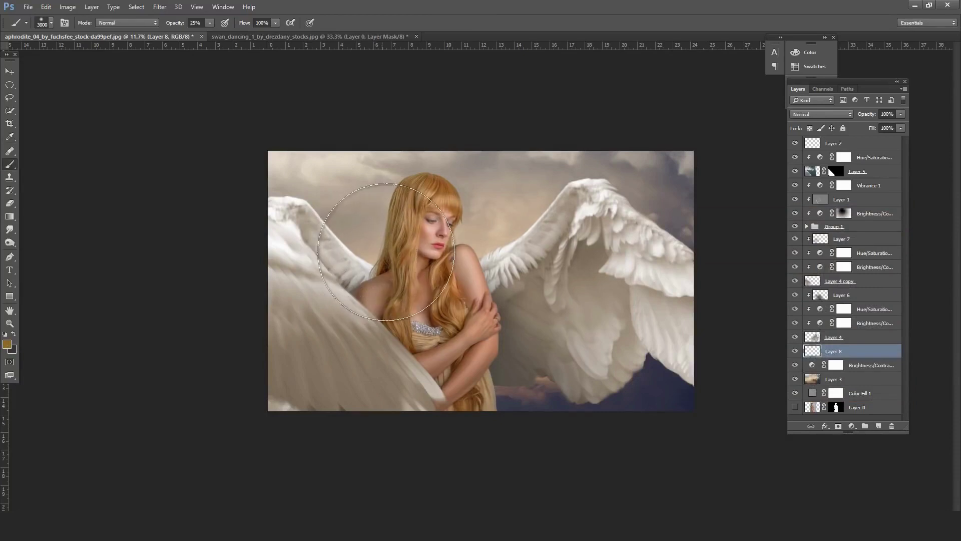
key(bracketright)
key(bracketright)
key(bracketright)
key(bracketright)
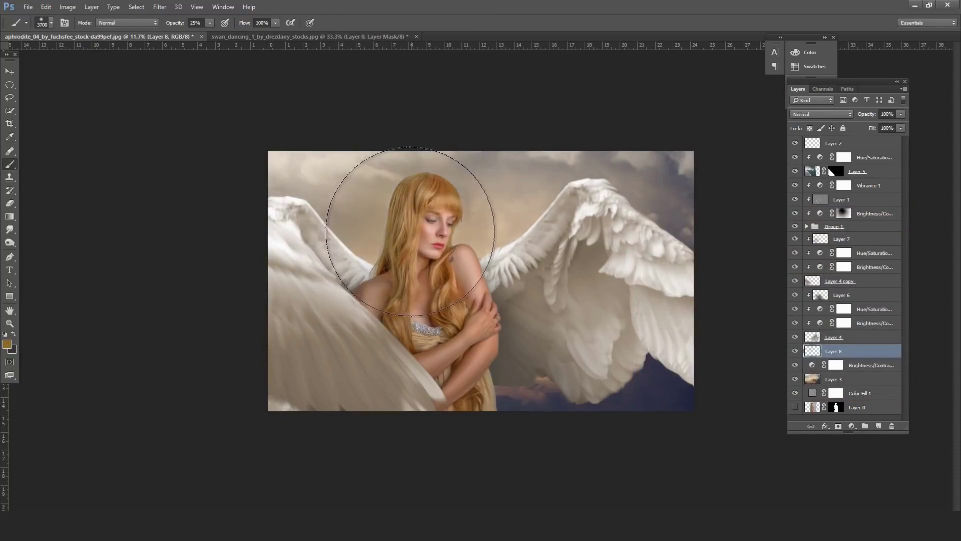
click(208, 24)
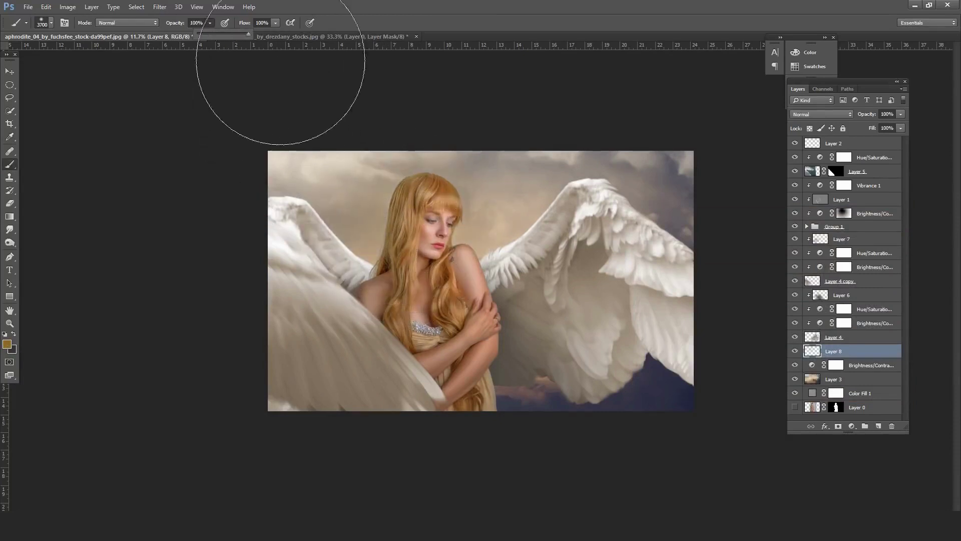
key(0)
click(397, 236)
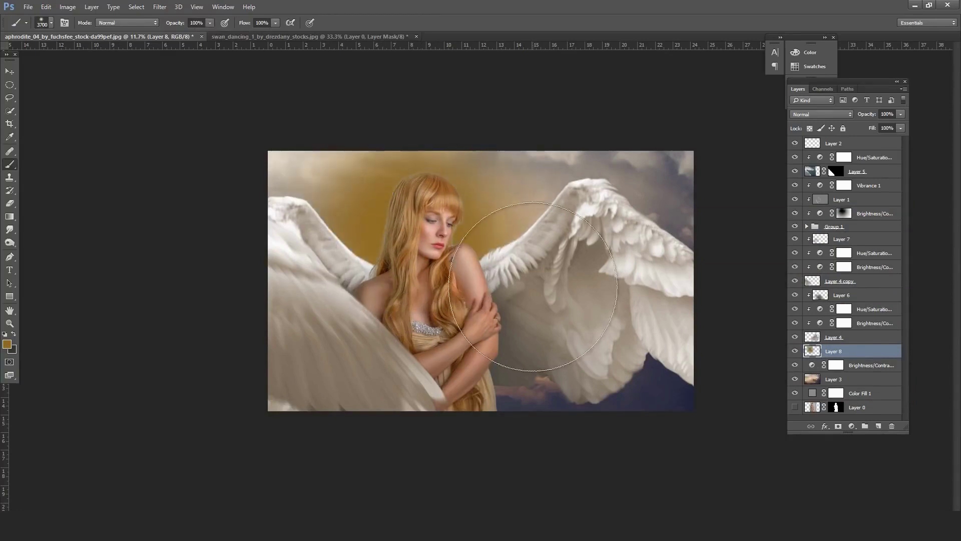
- Shift the glow down behind her, undo an accidental merge, and repaint the golden glow
key(ctrl+t)
drag(504, 241, 503, 263)
key(Return)
key(b)
key(ctrl+e)
key(d)
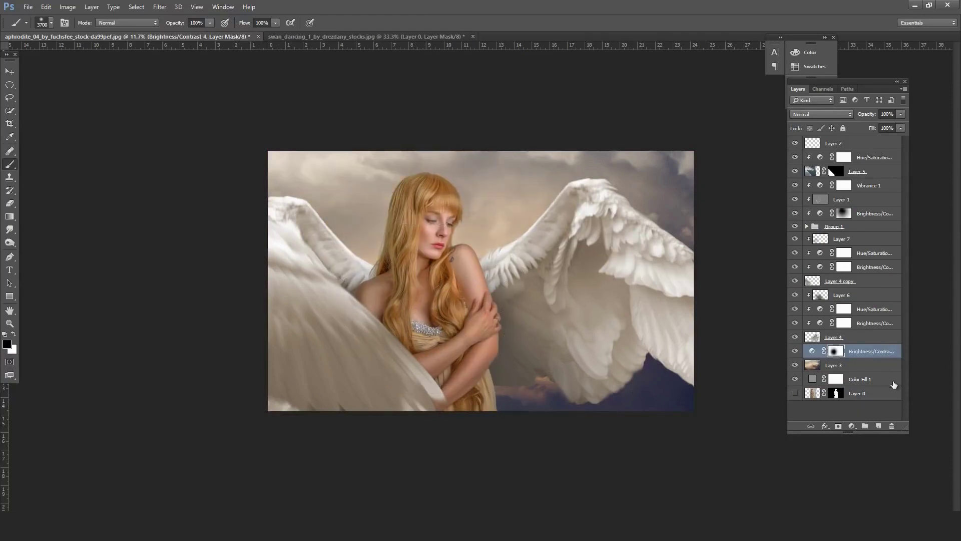
key(ctrl+z)
click(424, 290)
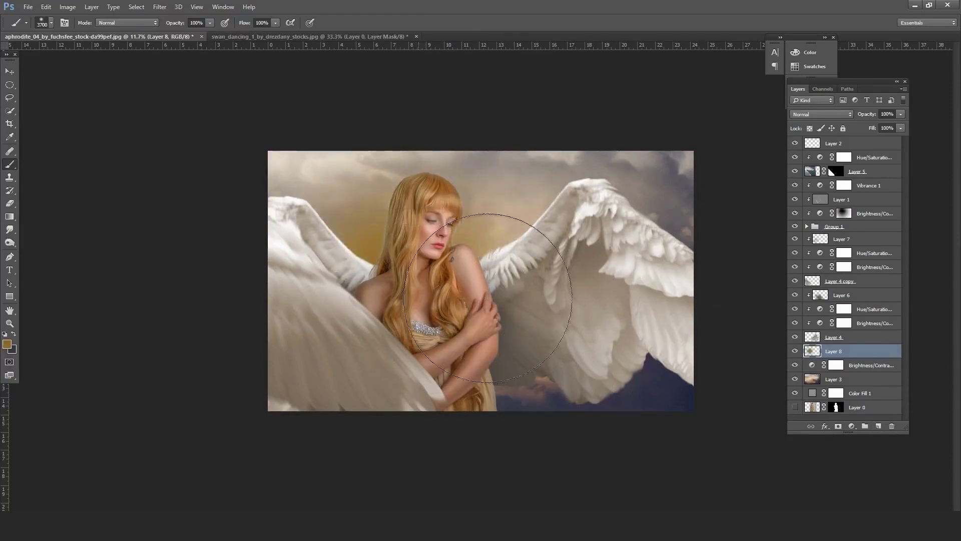
- Set the glow layer to Color Dodge and stretch it wide across the cloudy sky
click(834, 114)
click(821, 221)
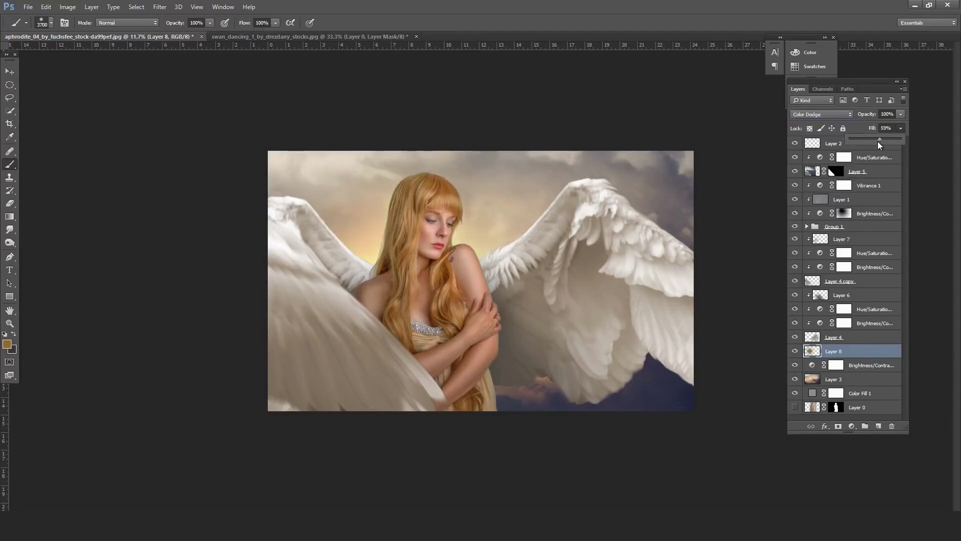
key(ctrl+t)
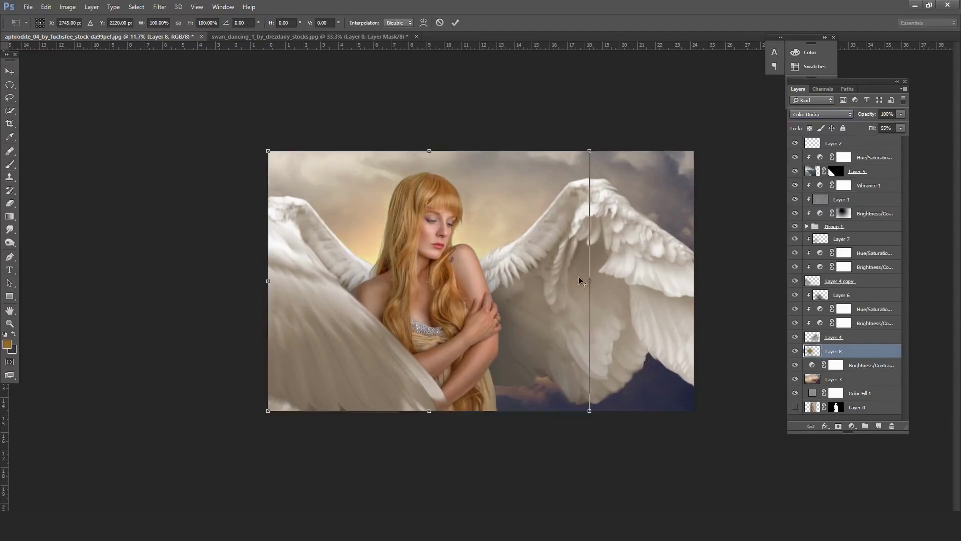
drag(582, 280, 719, 259)
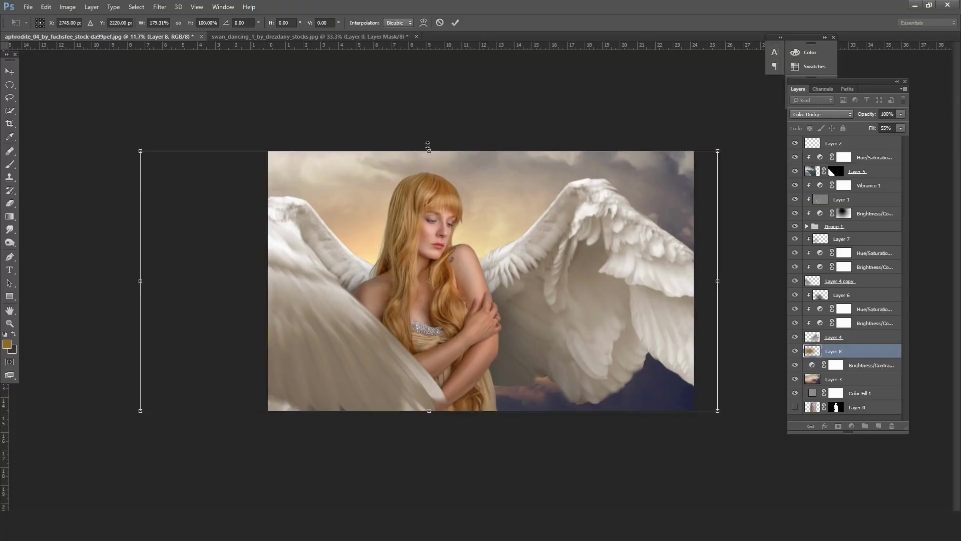
drag(428, 150, 438, 92)
drag(515, 225, 532, 259)
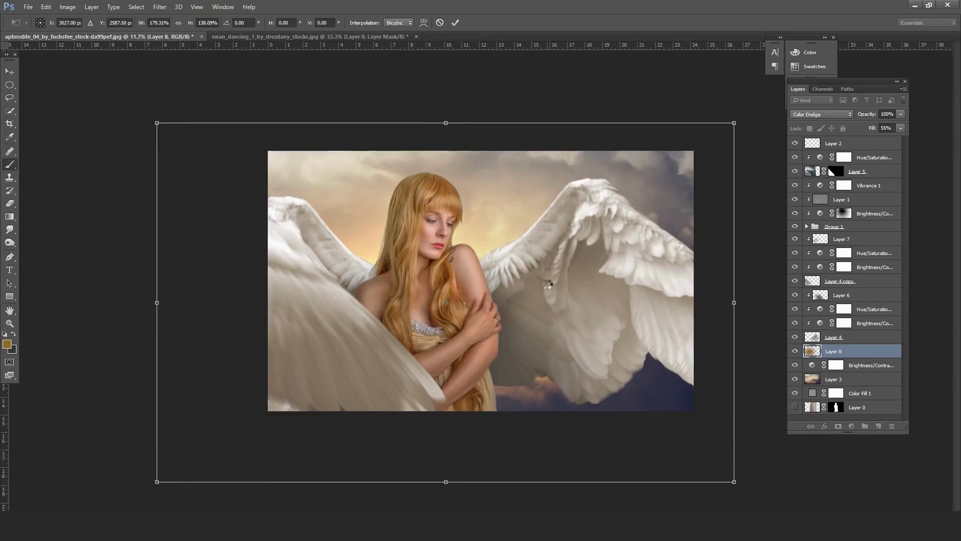
key(Return)
key(b)
key(alt)
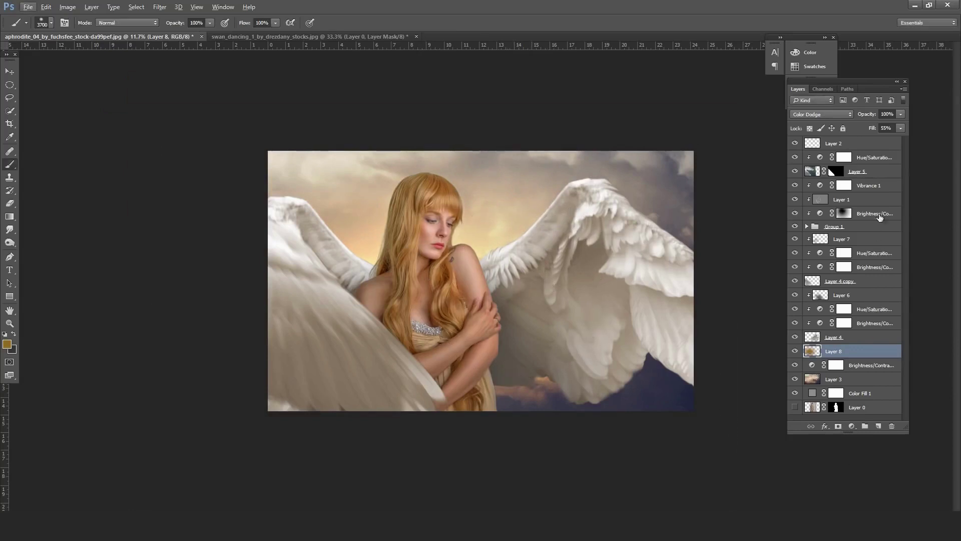
- Add a clipped Layer 9 glow on the left wing, set to Color Dodge at 37% fill
click(880, 143)
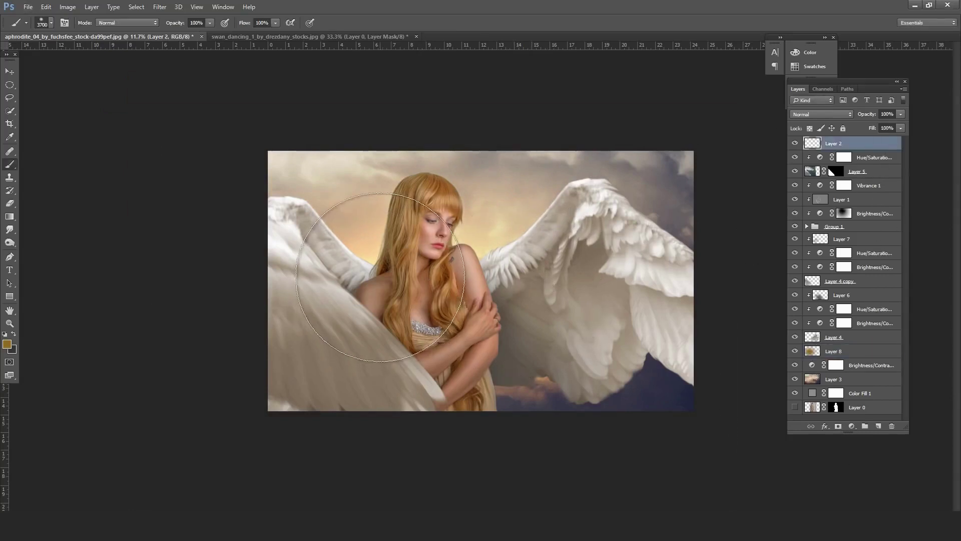
key(bracketleft)
key(bracketleft)
key(bracketleft)
key(bracketleft)
key(bracketleft)
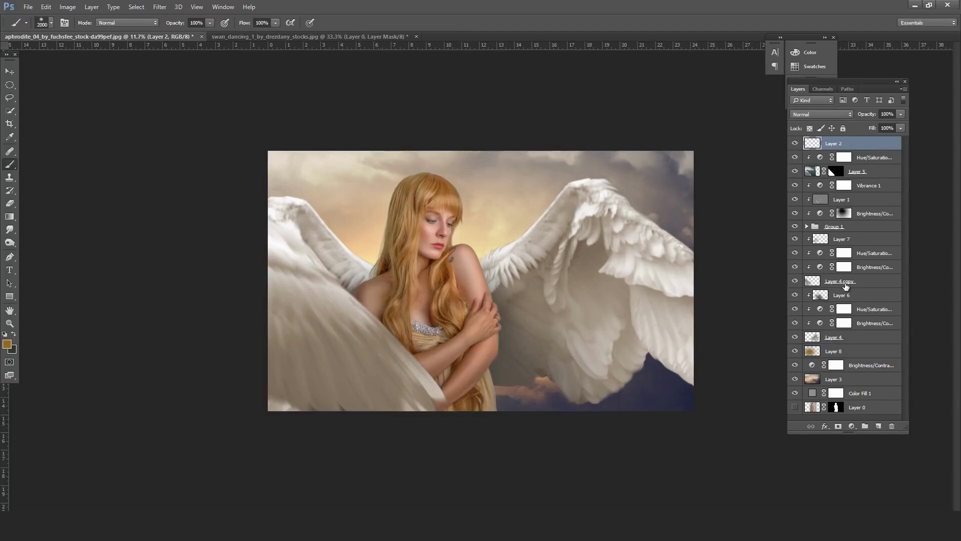
click(840, 280)
click(879, 426)
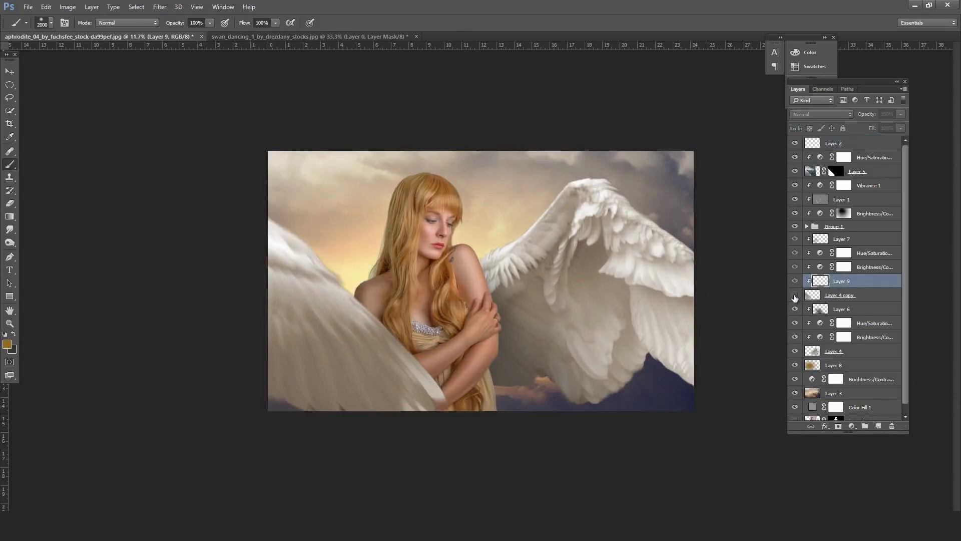
key(bracketleft)
key(bracketleft)
key(bracketleft)
key(bracketleft)
key(bracketleft)
key(bracketleft)
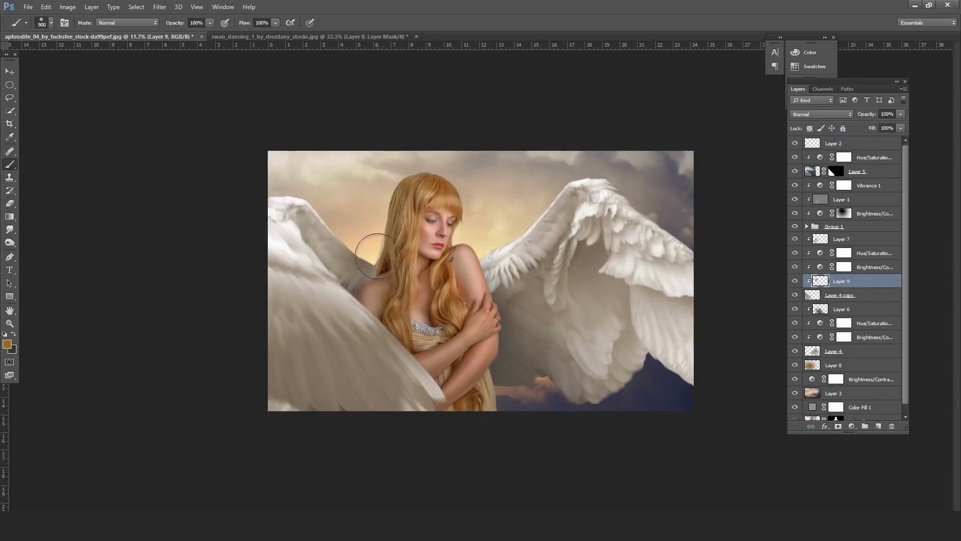
key(bracketleft)
key(bracketleft)
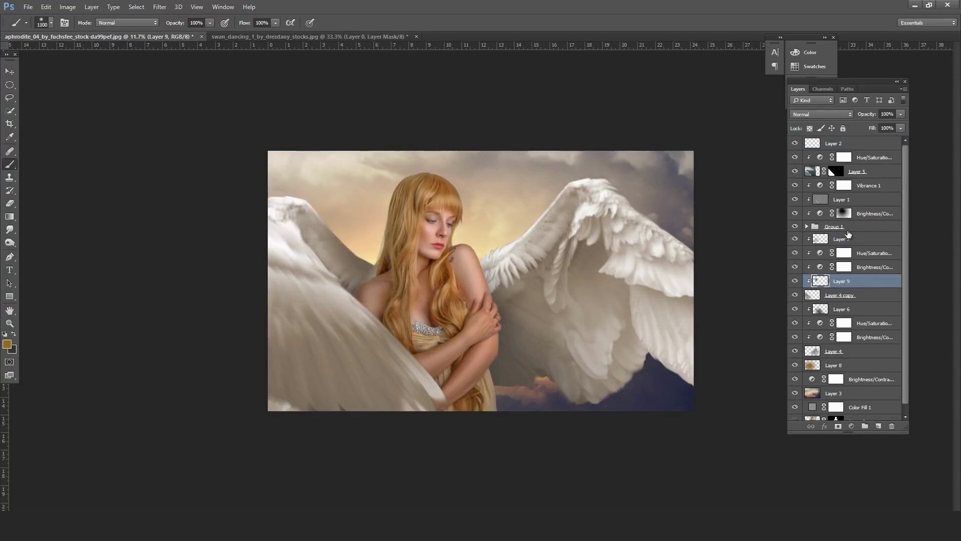
drag(846, 281, 842, 233)
click(818, 115)
click(812, 192)
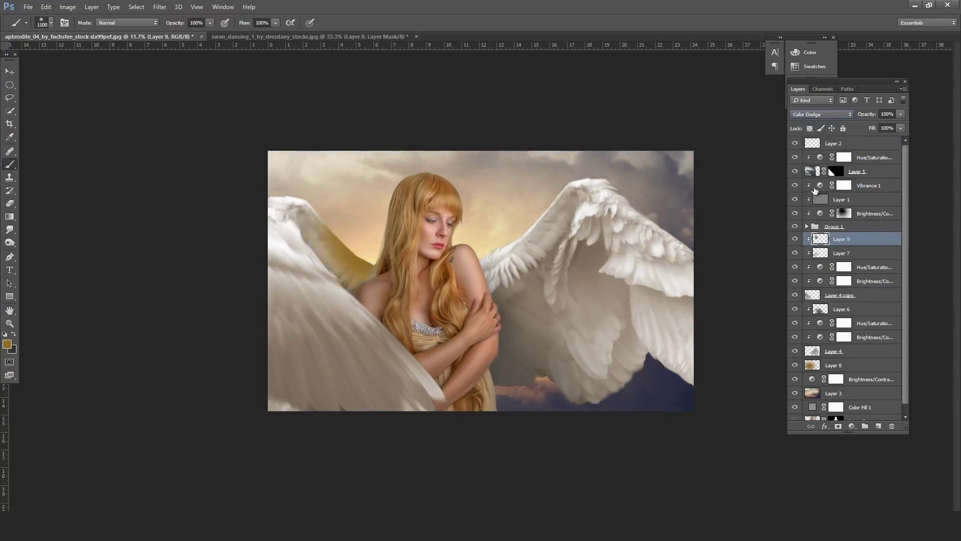
click(901, 128)
drag(901, 139, 870, 144)
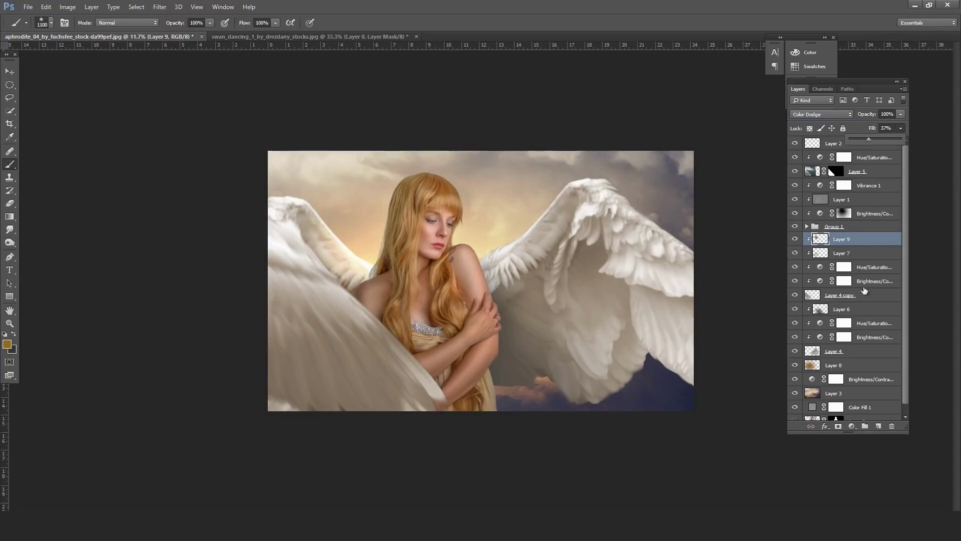
- Paint a golden glow clipped to Layer 6 beside her shoulder, Color Dodge at 30% fill
click(856, 351)
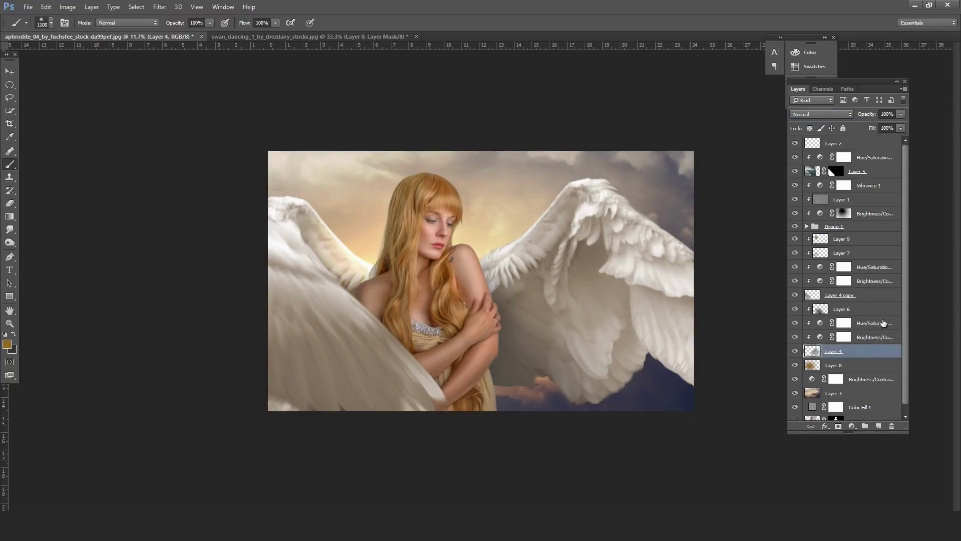
click(882, 314)
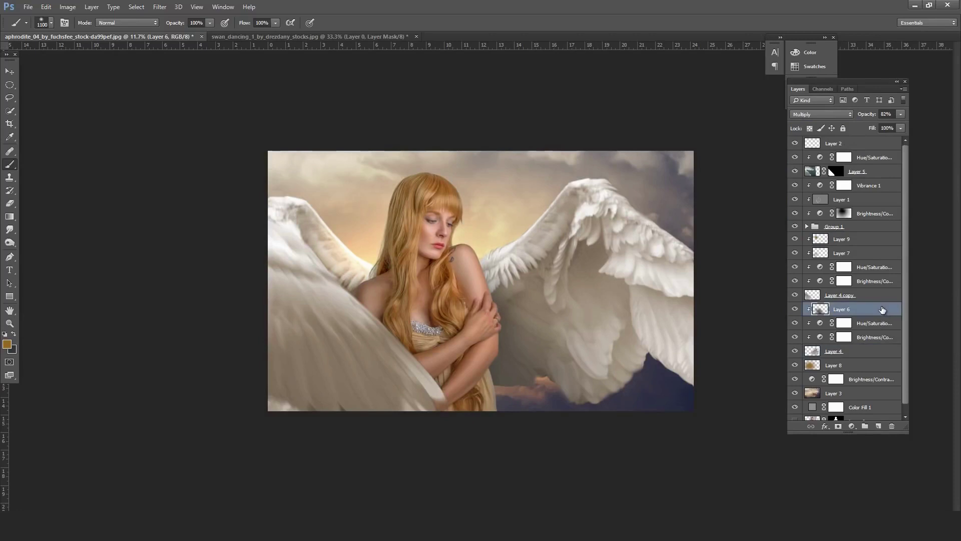
click(878, 426)
alt+click(874, 317)
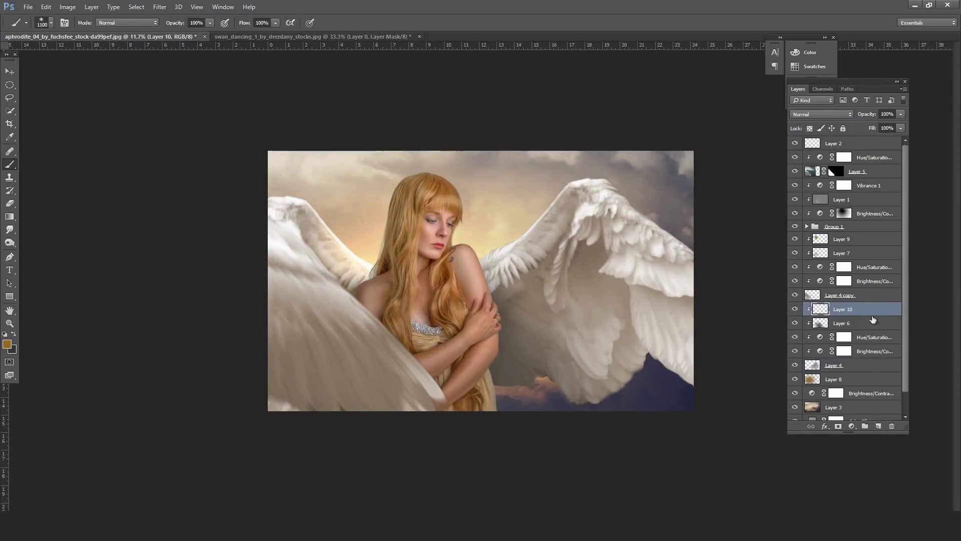
click(487, 250)
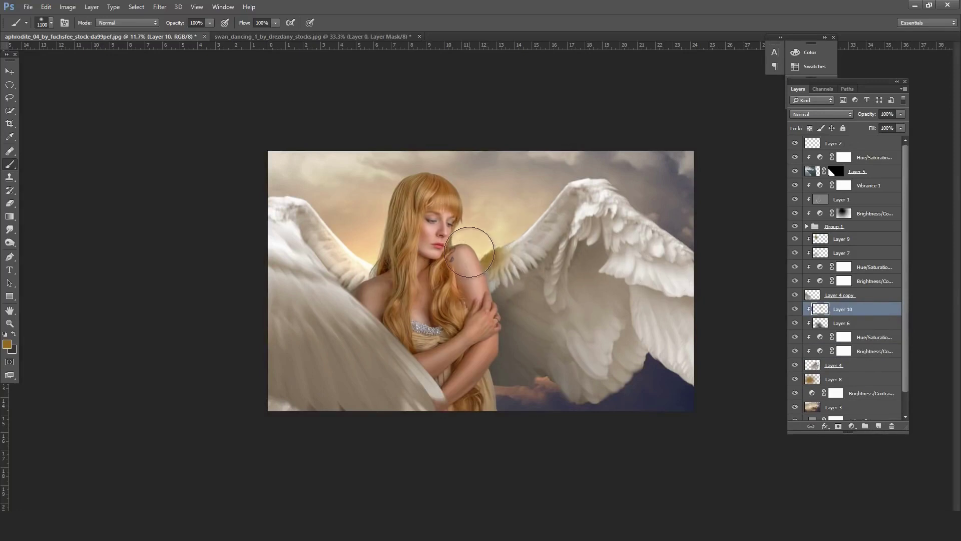
click(829, 115)
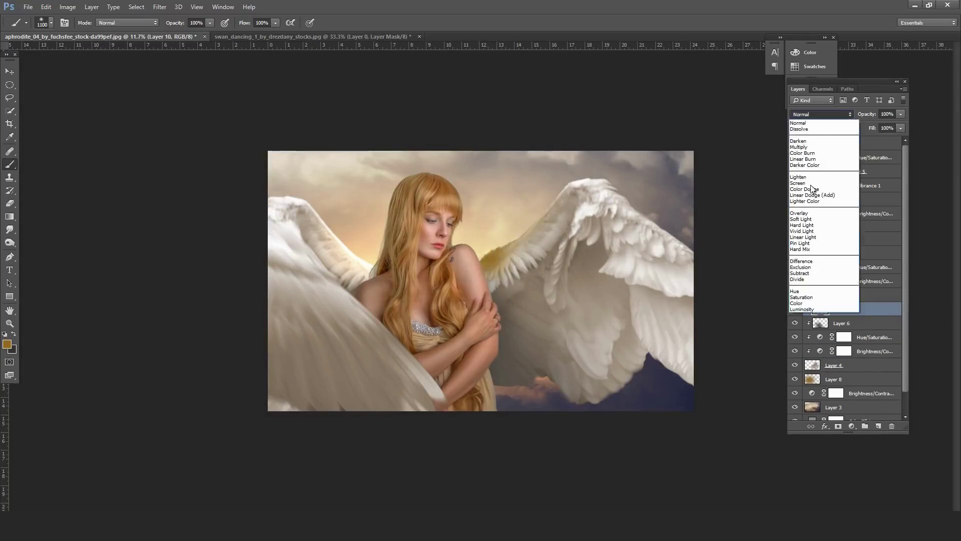
click(811, 189)
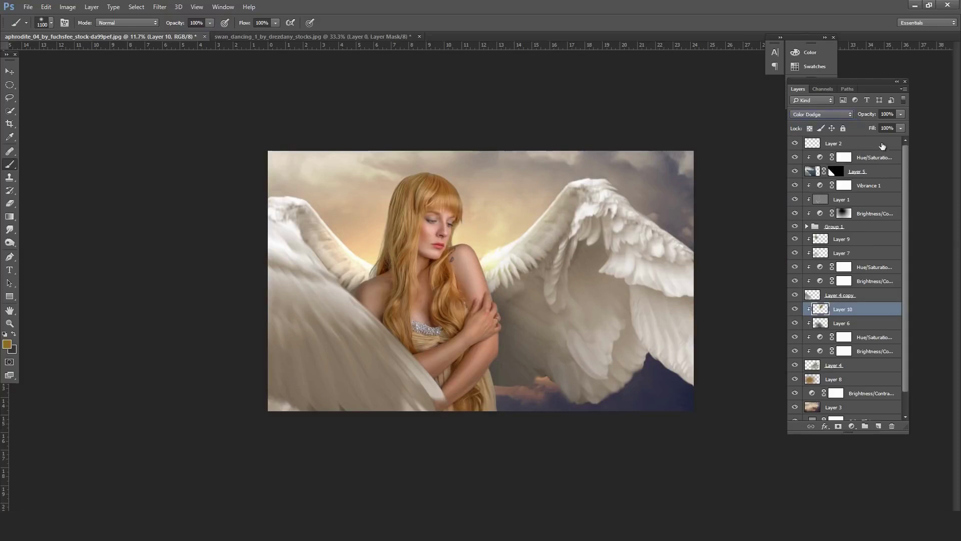
click(900, 128)
drag(901, 138, 866, 141)
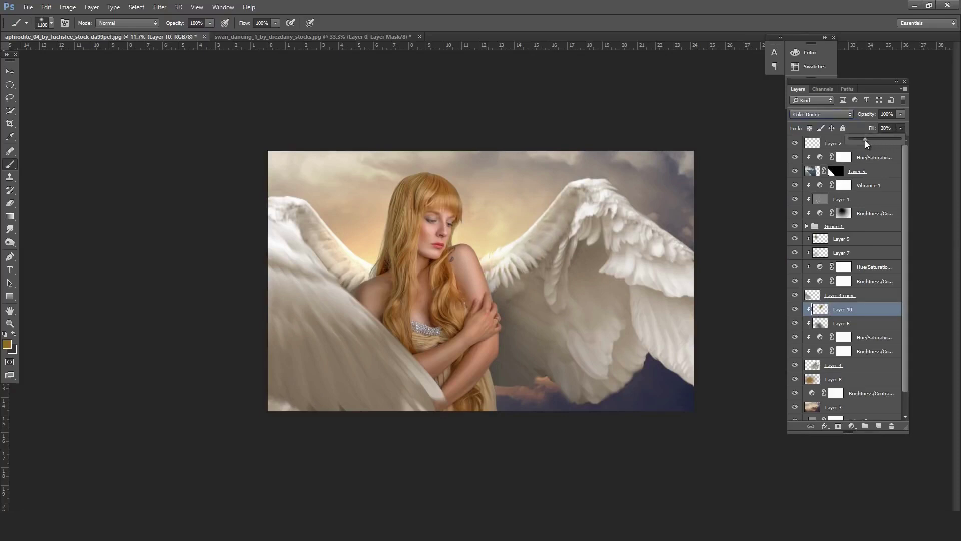
click(486, 241)
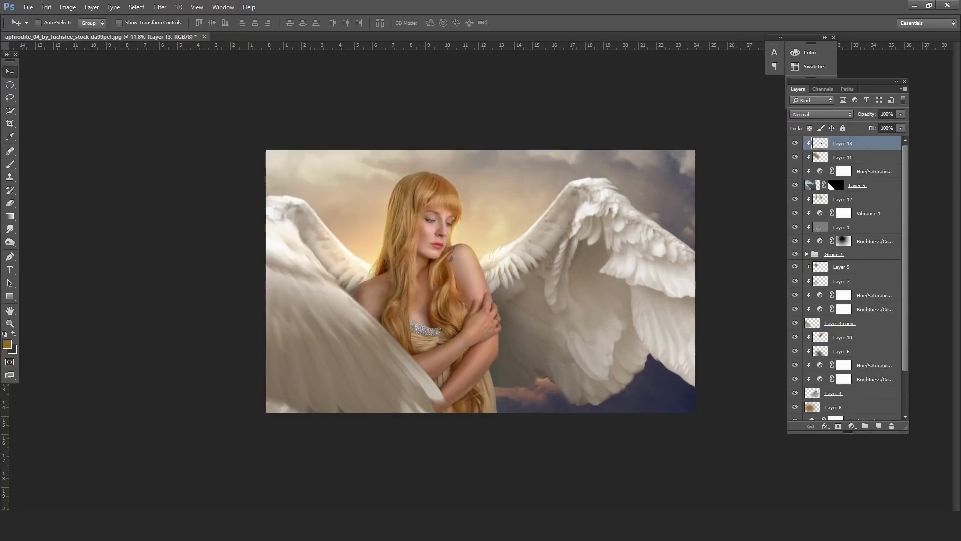
- Place the feather image, enlarge it, and set it to Screen to drop the black background
mouse_move(821, 187)
mouse_down()
mouse_move(519, 303)
mouse_move(573, 264)
mouse_up()
key(ctrl+t)
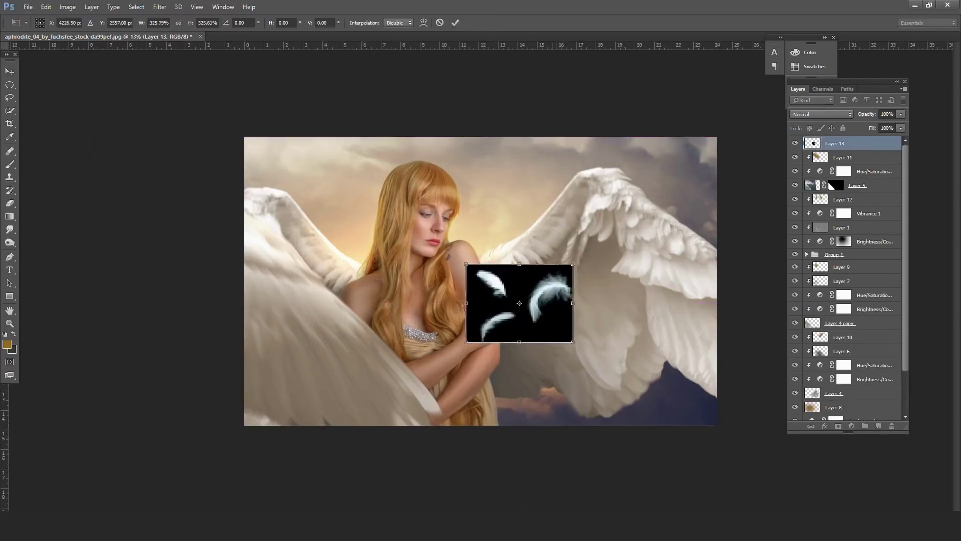
key(Return)
click(822, 114)
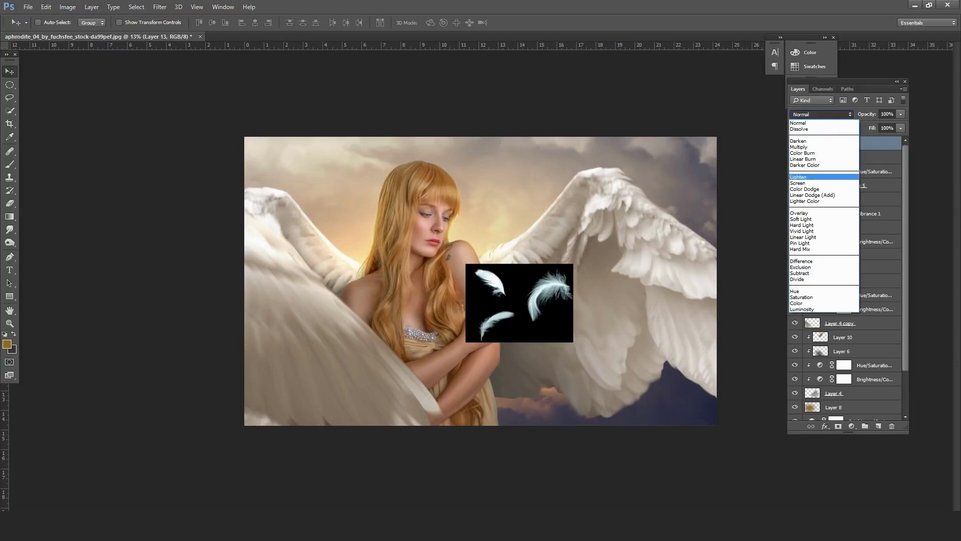
click(811, 180)
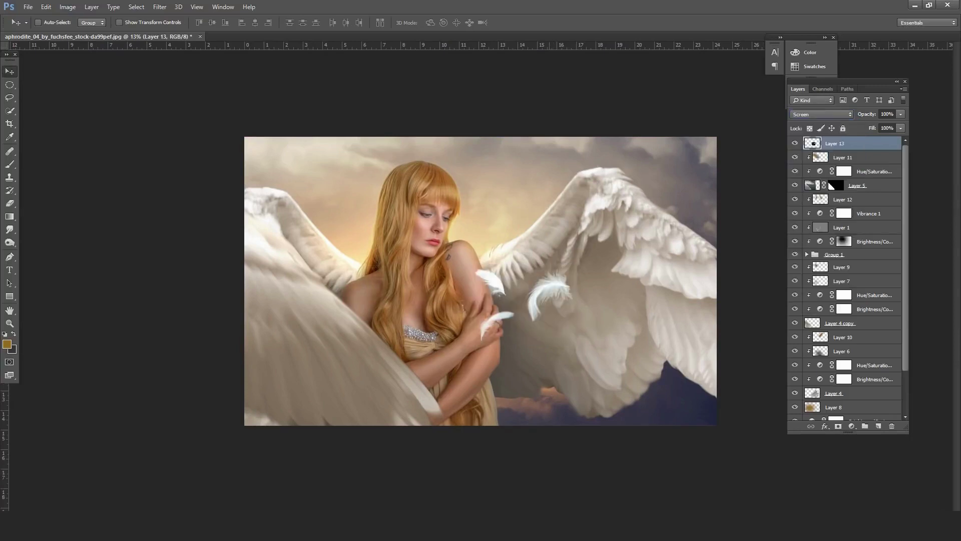
scroll(483, 288, up, 1)
- Trace the right feather with the Pen and fill its selection onto a new layer
key(p)
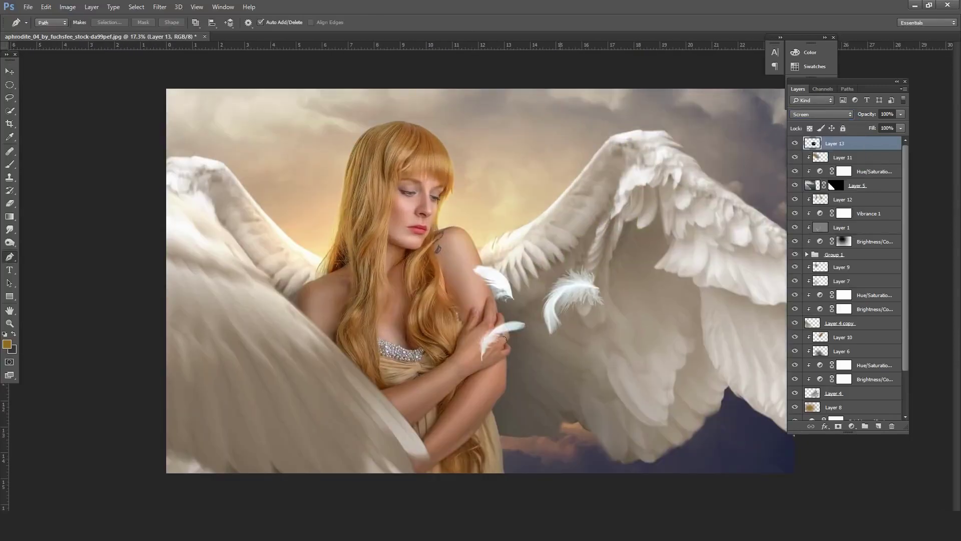
drag(578, 253, 596, 262)
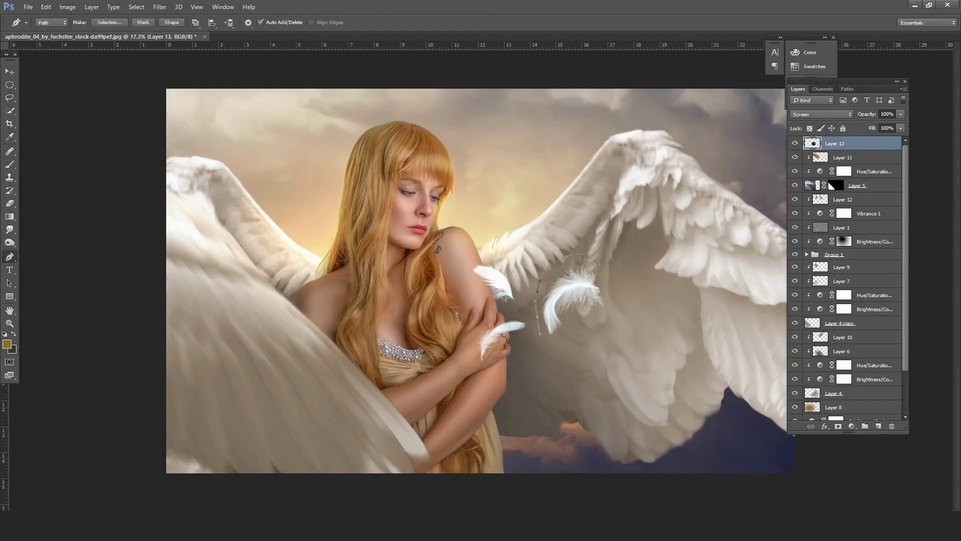
key(ctrl+Return)
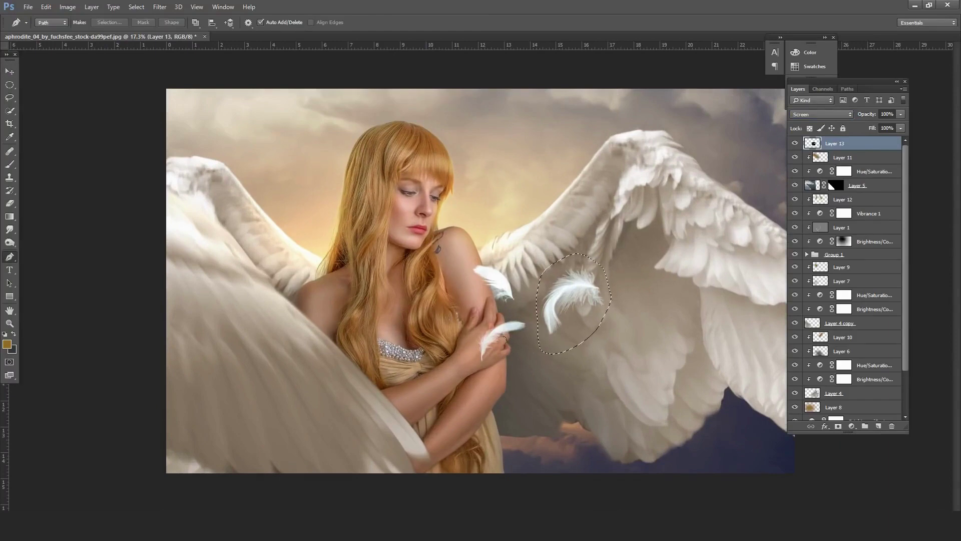
key(ctrl+shift+alt+n)
key(alt+BackSpace)
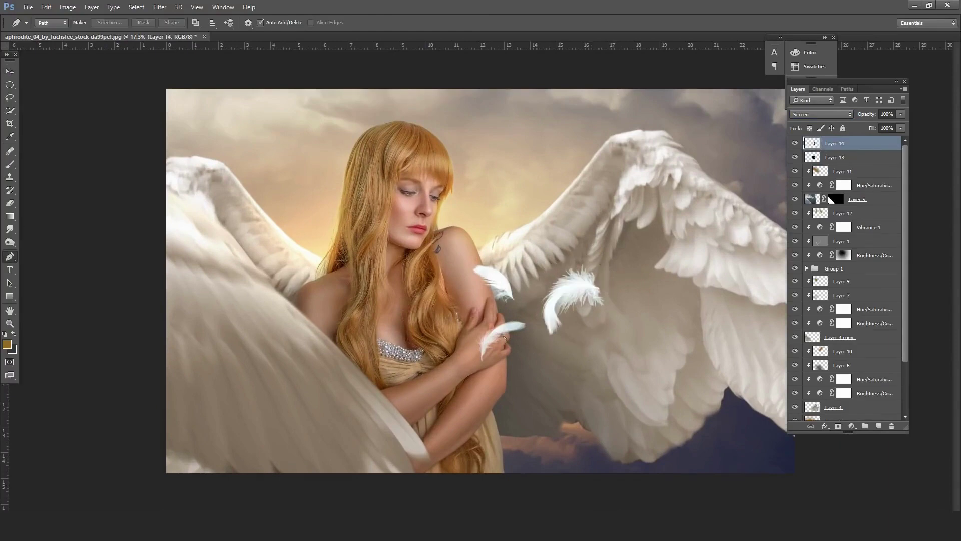
key(alt+bracketleft)
- Trace the lower feather and fill its selection onto its own new layer
click(528, 319)
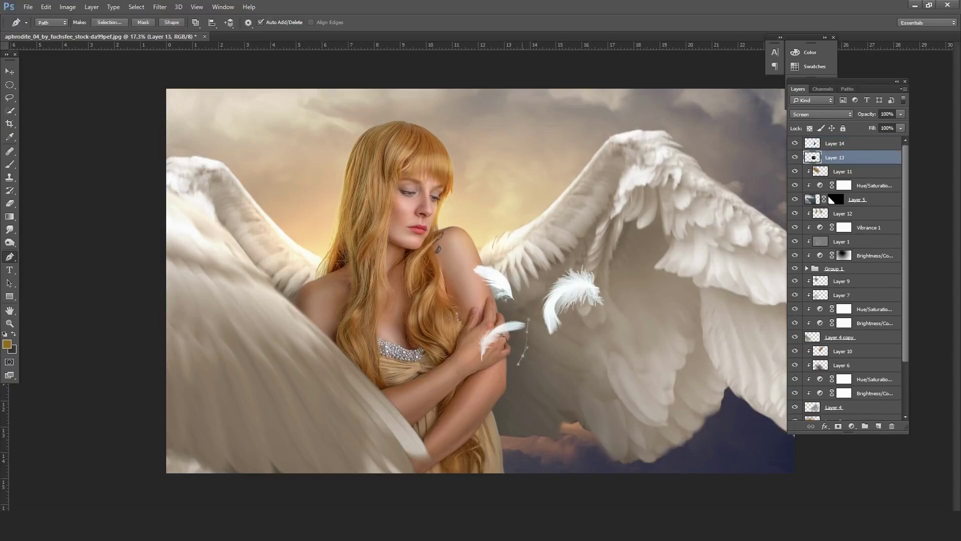
drag(523, 356, 516, 366)
drag(474, 375, 463, 368)
drag(465, 326, 471, 321)
drag(493, 314, 505, 315)
key(ctrl+Return)
key(ctrl+shift+alt+n)
key(alt+BackSpace)
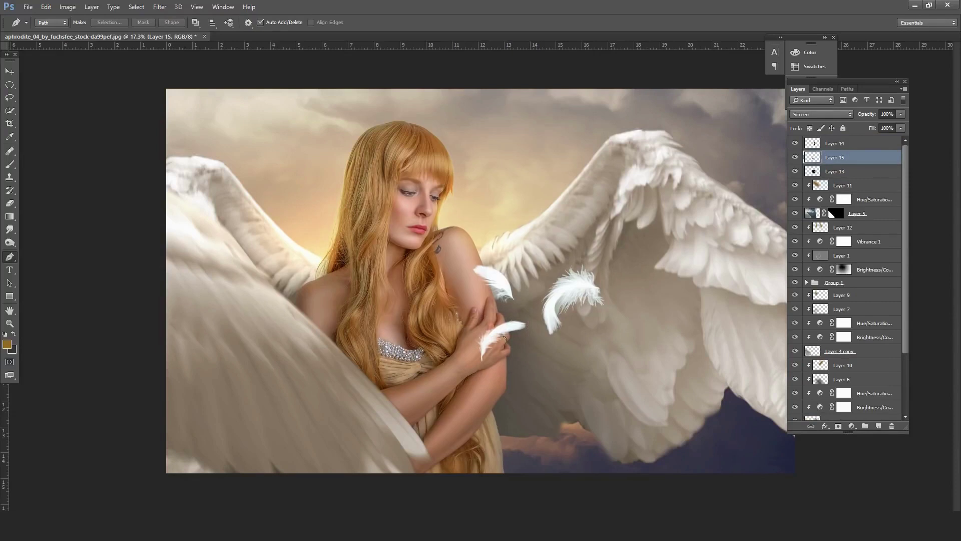
key(alt+bracketleft)
- Trace the upper feather, fill it onto its own layer, and deselect
drag(507, 250, 523, 263)
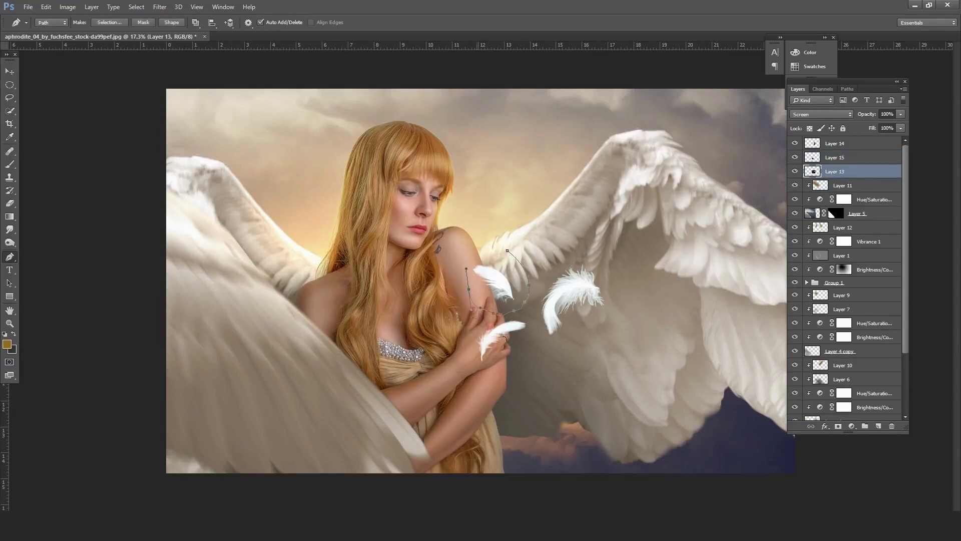
click(507, 250)
key(ctrl+Return)
key(ctrl+shift+alt+n)
key(alt+BackSpace)
key(ctrl+d)
key(alt+bracketleft)
key(alt+bracketleft)
key(alt+bracketleft)
key(alt+bracketleft)
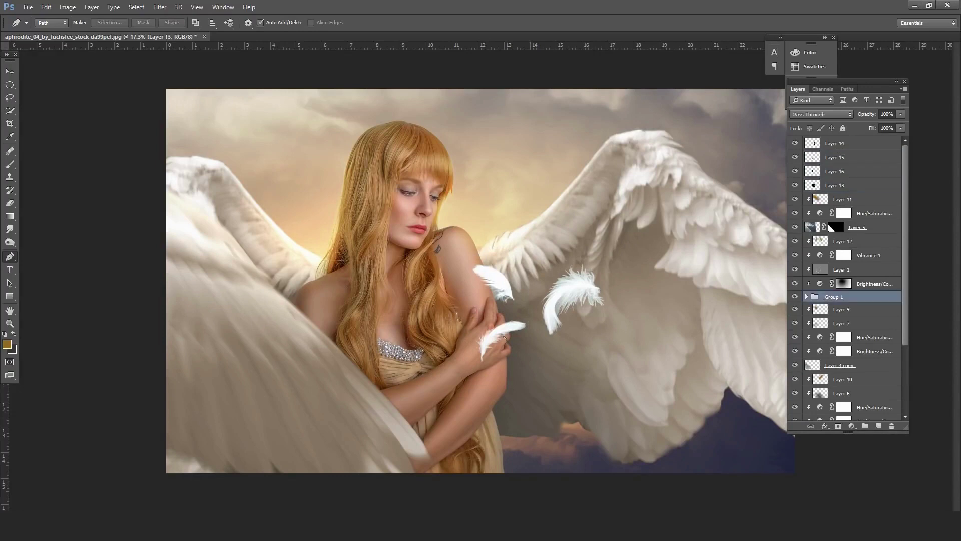
- Delete the original combined feather layer, Layer 13
key(alt+bracketright)
key(alt+bracketright)
key(alt+bracketright)
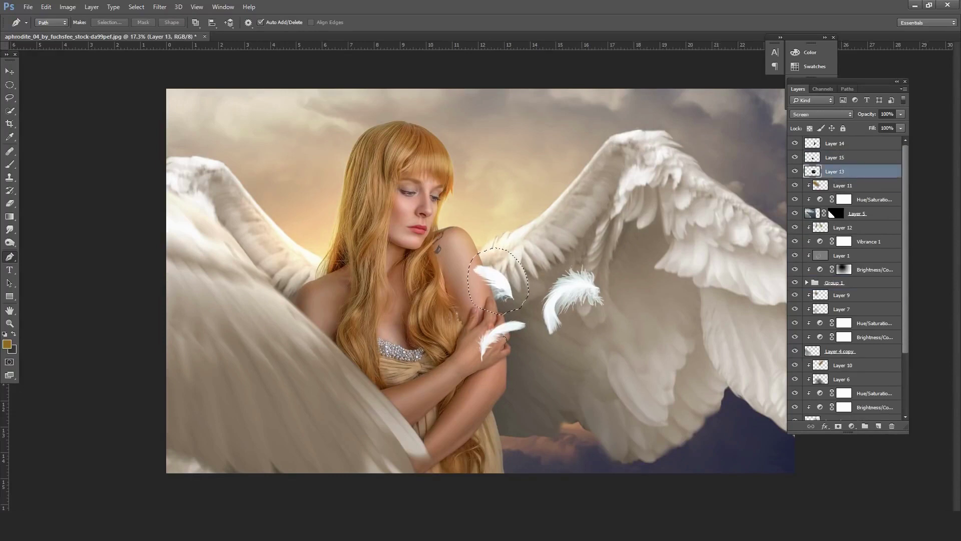
key(alt+bracketleft)
key(alt+bracketleft)
key(alt+bracketleft)
key(alt+bracketright)
key(alt+bracketright)
key(alt+bracketright)
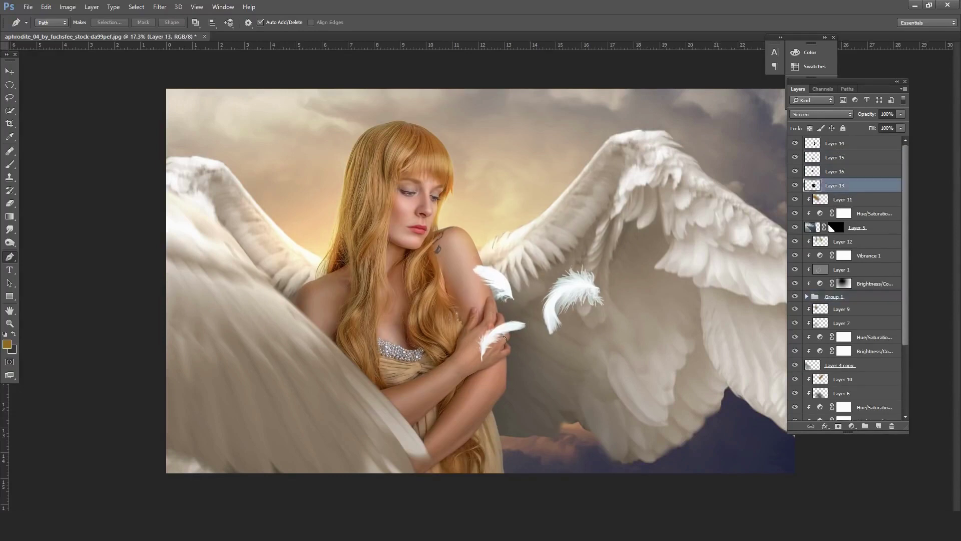
key(Delete)
key(alt+bracketright)
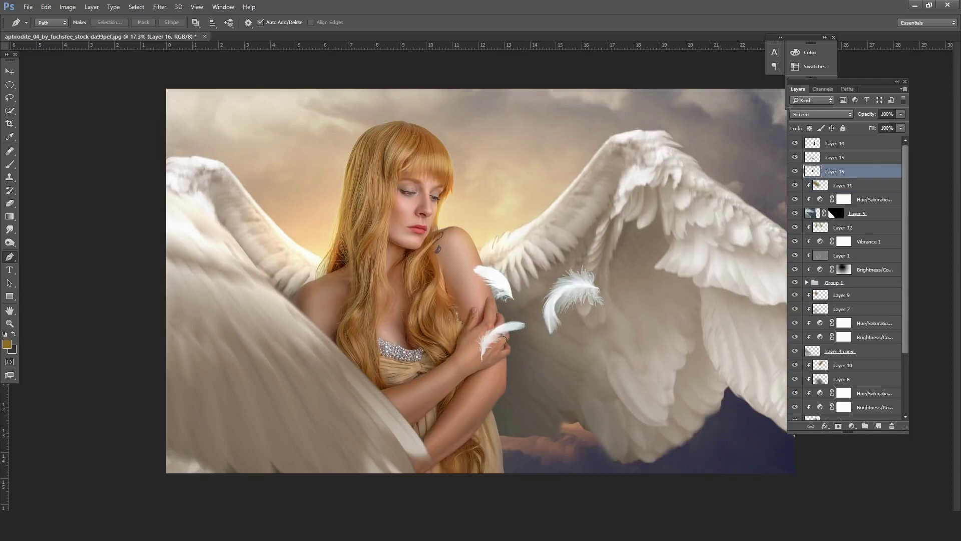
- Shrink the upper feather to about 79% and place it beside her head on the left
key(ctrl+t)
drag(500, 275, 300, 207)
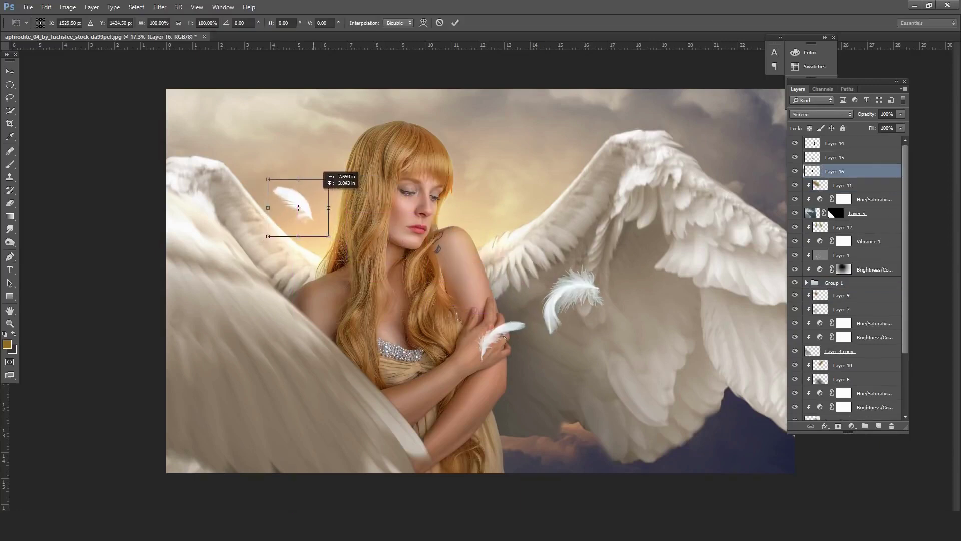
mouse_move(330, 179)
mouse_down()
mouse_move(318, 191)
mouse_move(293, 171)
mouse_up()
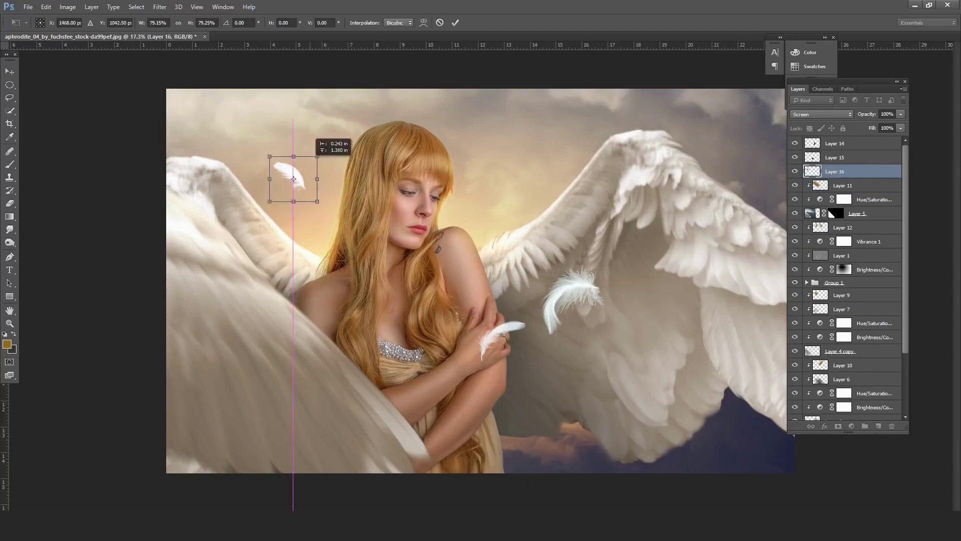
key(Return)
key(p)
key(v)
key(ctrl+minus)
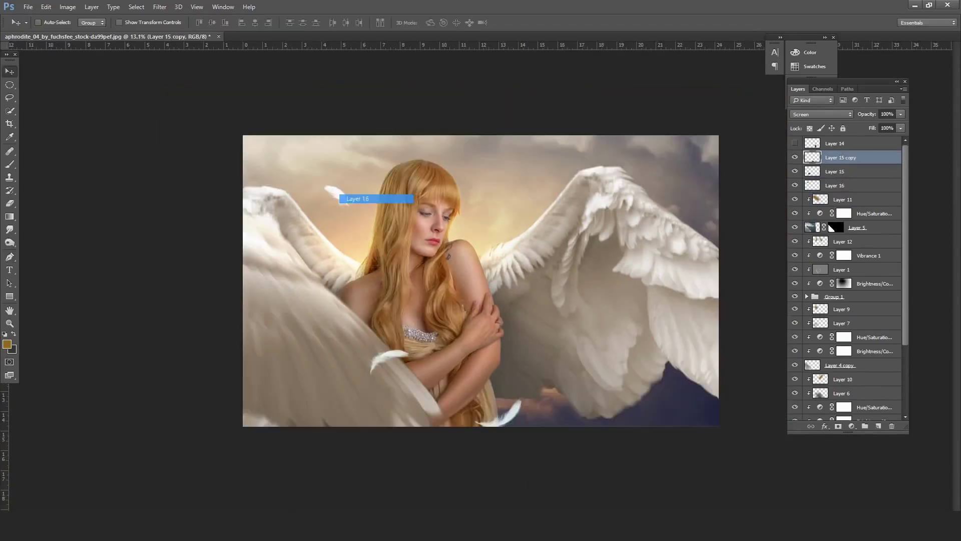
- Drag a feather copy onto the right wing and enlarge it to about 195%
drag(335, 195, 388, 358)
drag(426, 196, 549, 308)
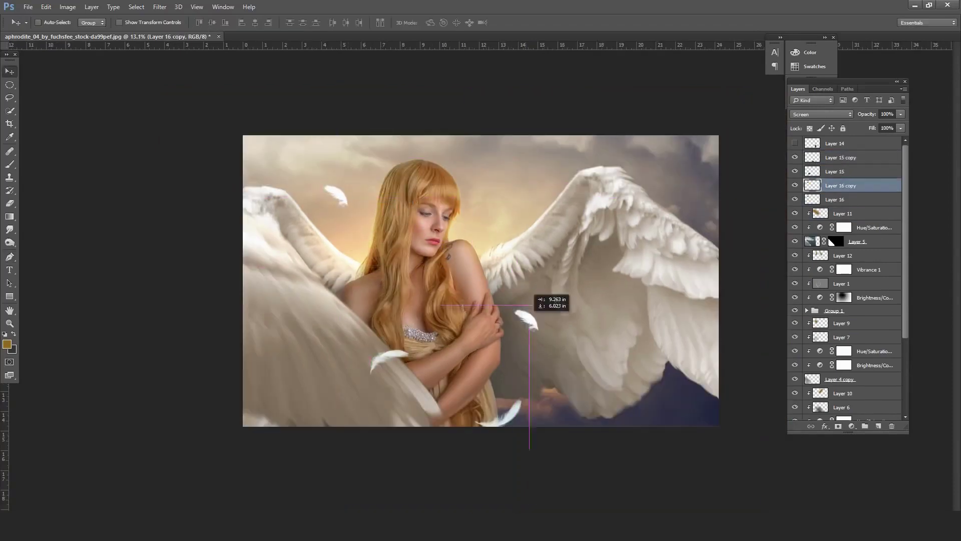
key(ctrl+t)
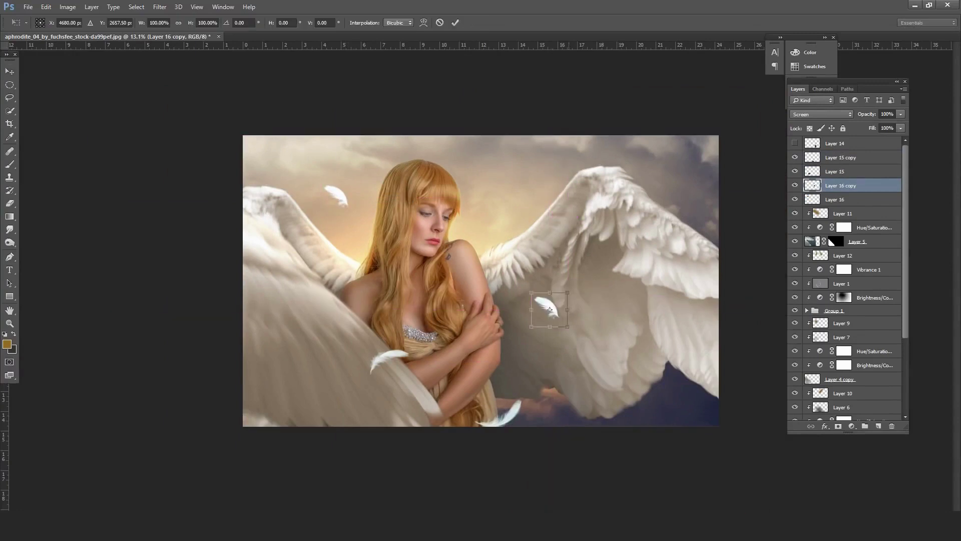
drag(567, 292, 586, 275)
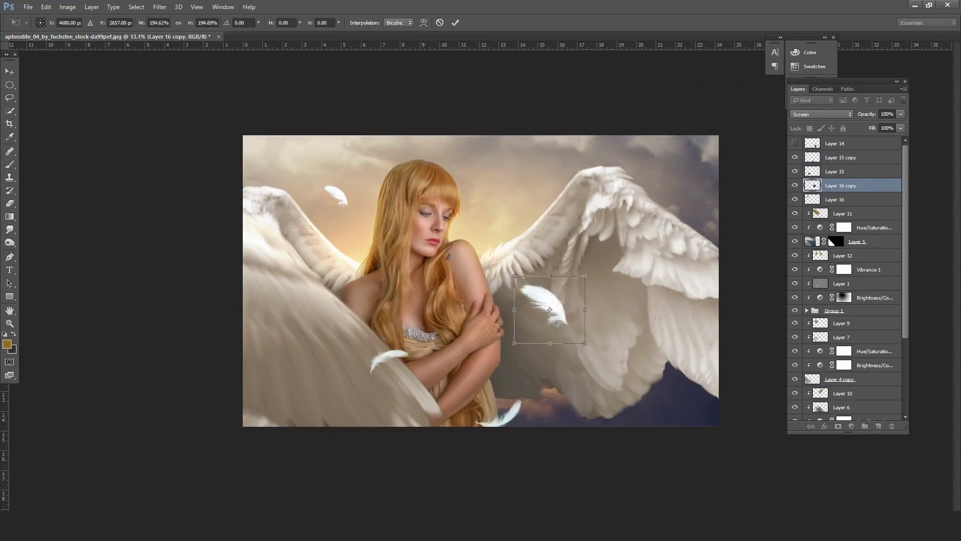
drag(550, 309, 553, 307)
key(Return)
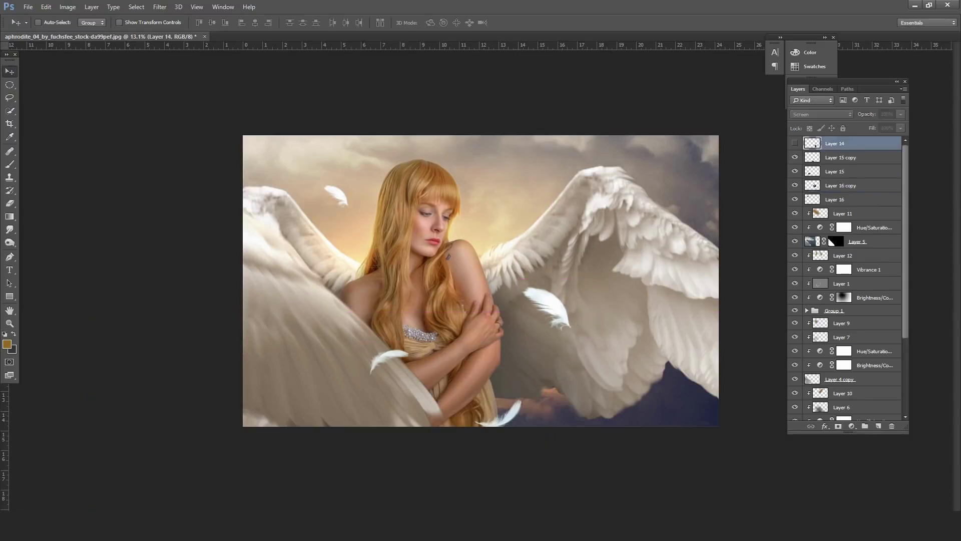
- Delete hidden Layer 14; add a lower-right feather copy at ~350%, rotated about -20°
drag(835, 143, 834, 310)
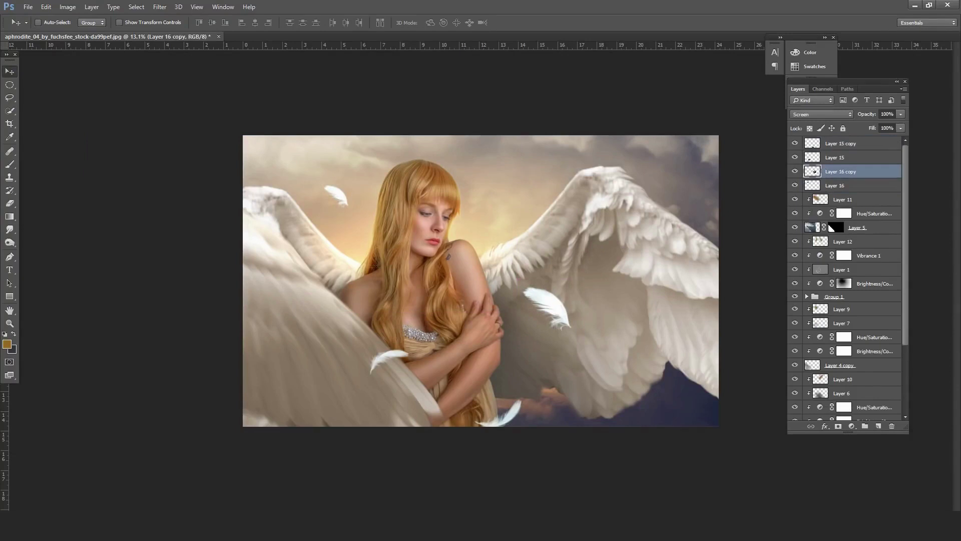
key(ctrl+j)
key(ctrl+t)
drag(548, 308, 699, 400)
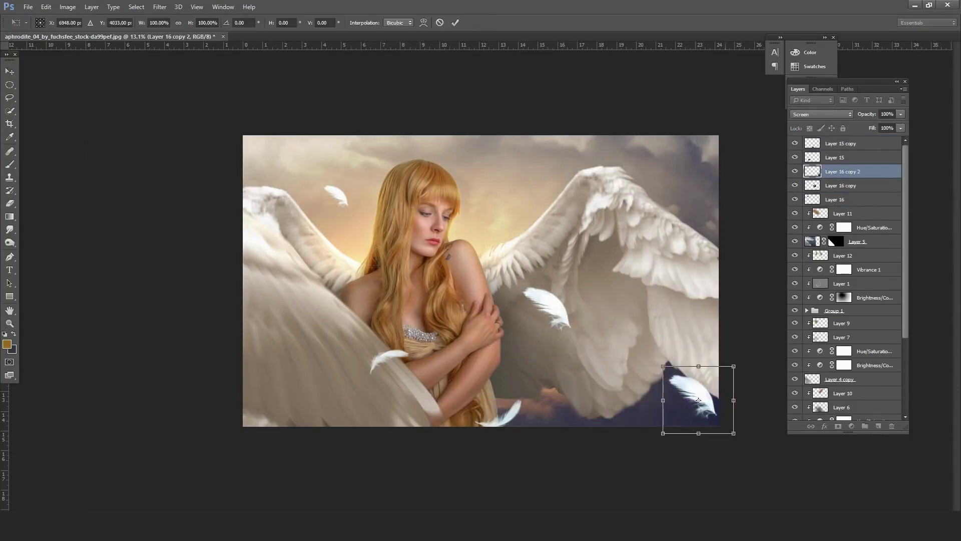
drag(733, 433, 826, 512)
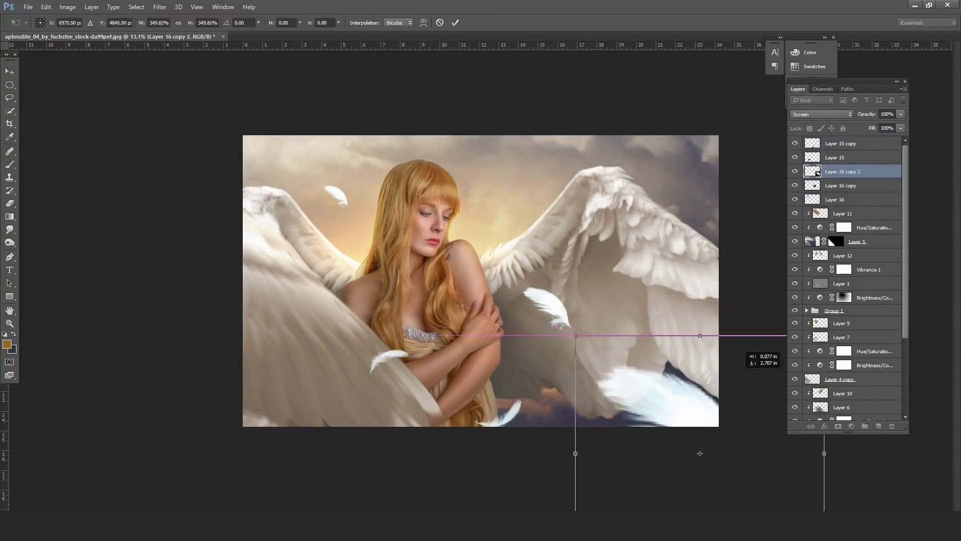
mouse_move(700, 394)
mouse_down()
mouse_move(418, 469)
mouse_move(714, 459)
mouse_up()
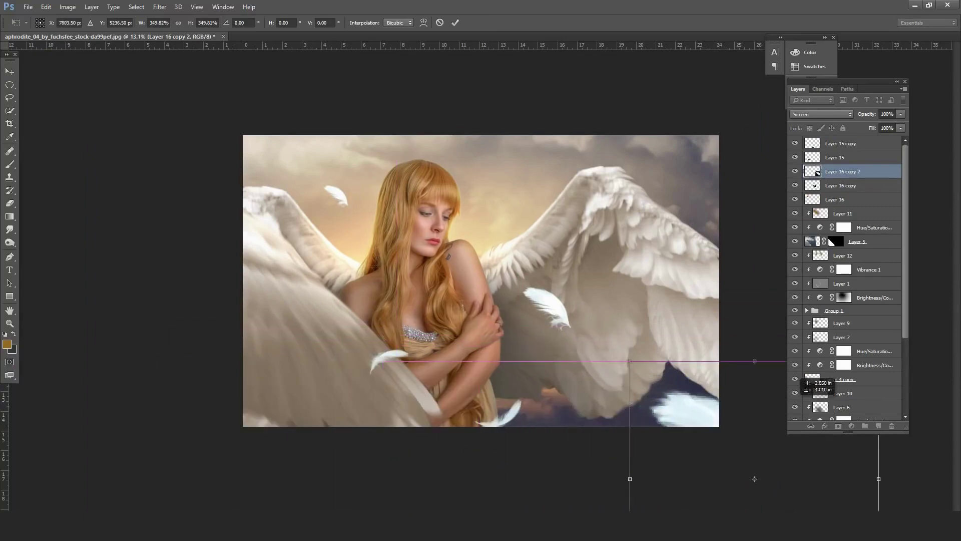
drag(545, 396, 541, 426)
drag(741, 450, 730, 437)
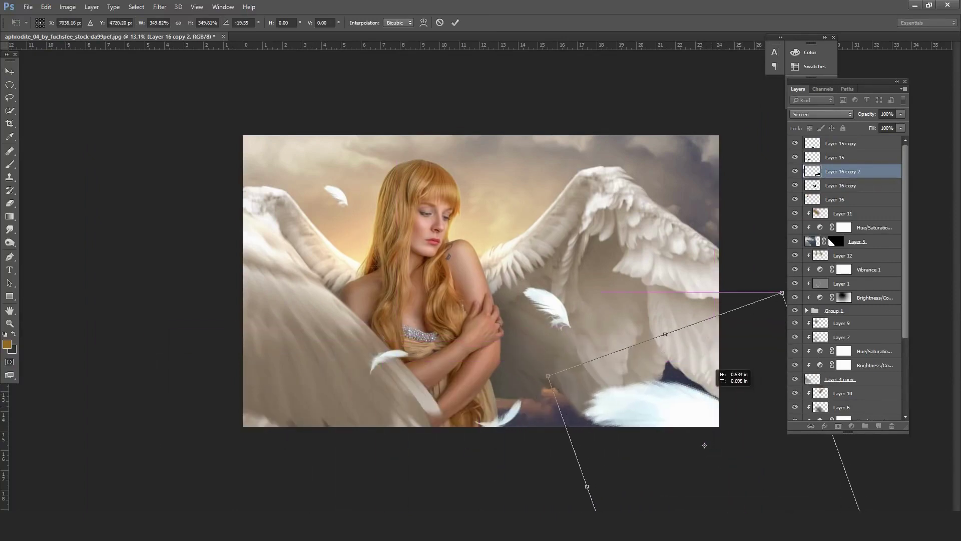
key(Return)
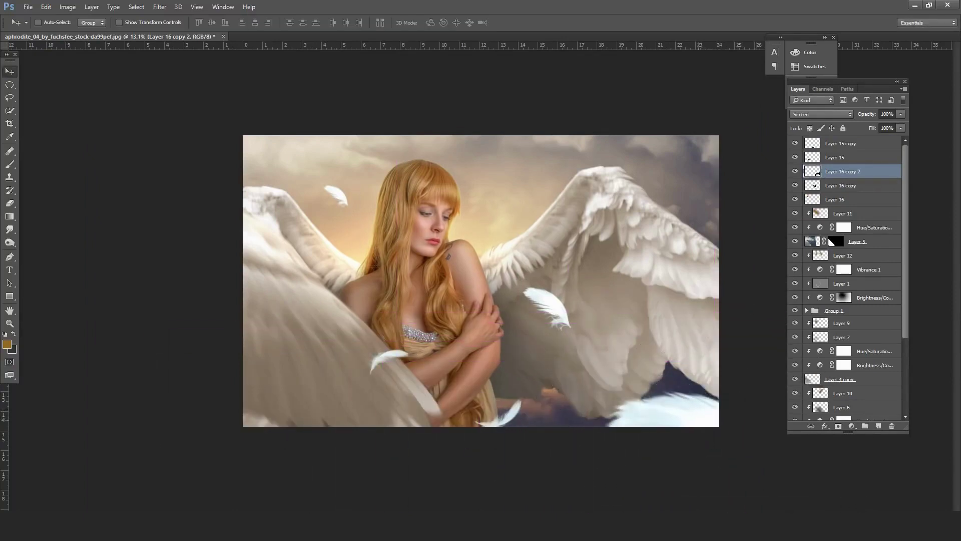
- Apply a 29.1 px Gaussian Blur to the big lower-right feather
click(159, 7)
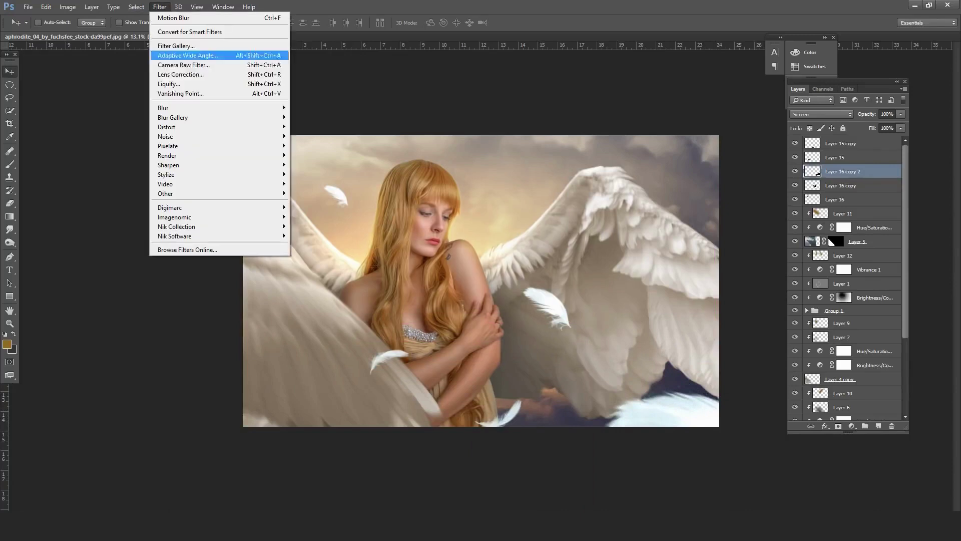
click(316, 145)
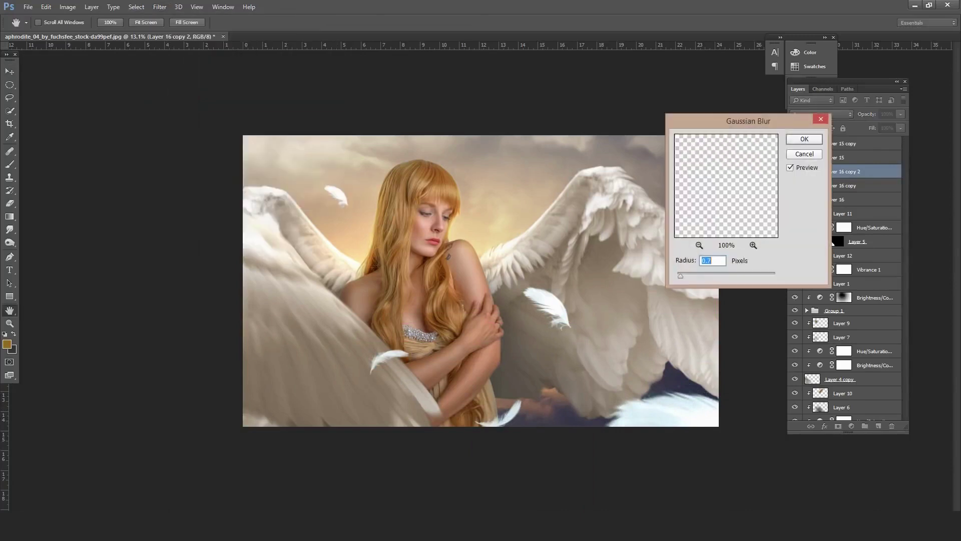
text(29.1)
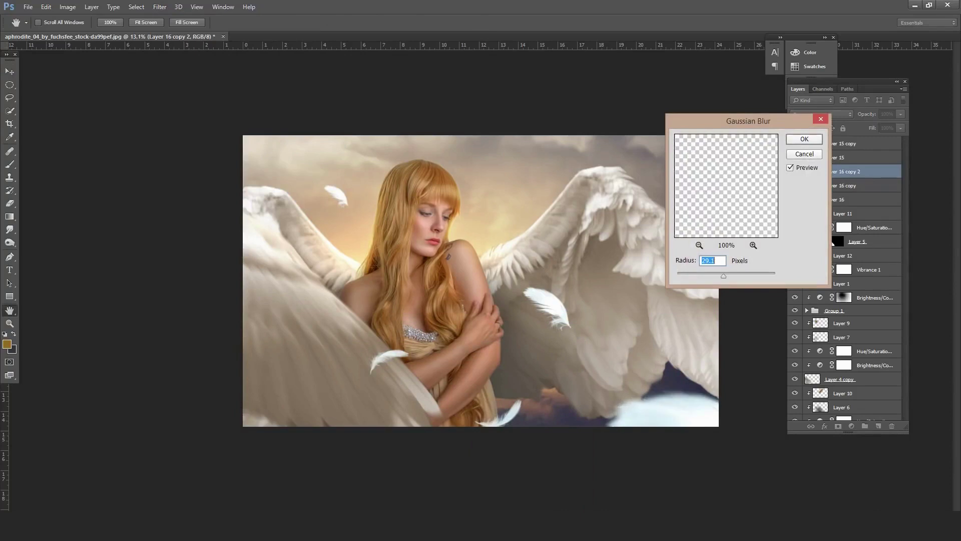
text(16.8)
key(Return)
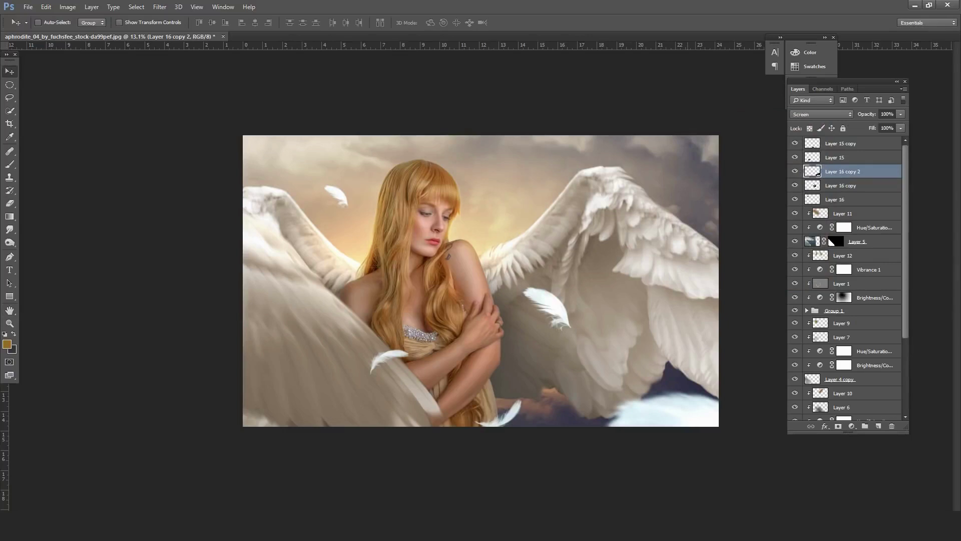
- Group the five feather layers into Group 2, then add and discard a Hue/Saturation adjustment
click(834, 199)
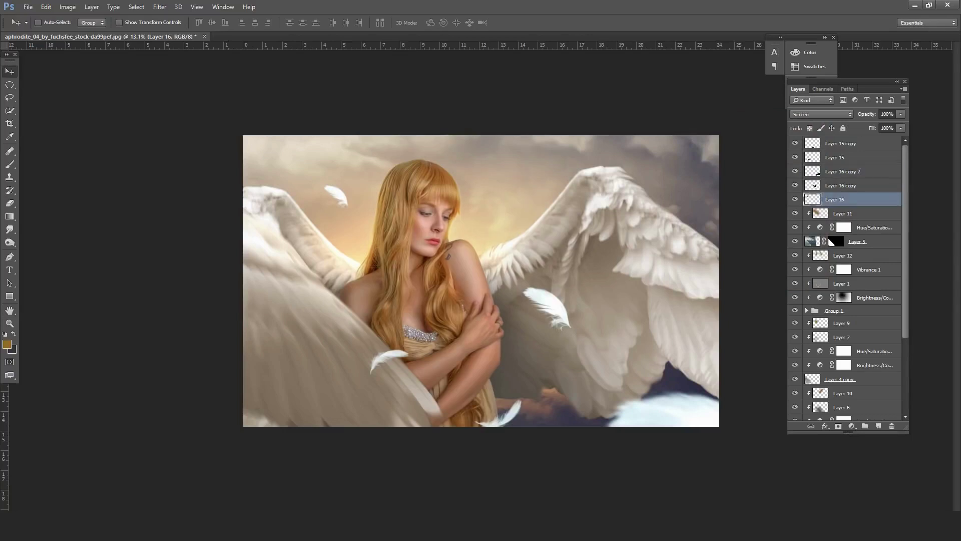
shift+click(841, 144)
key(ctrl+g)
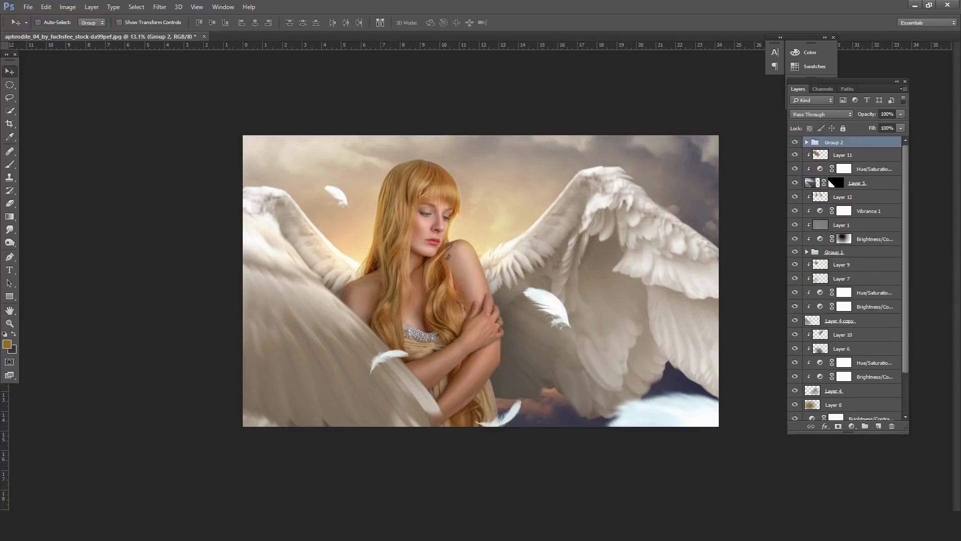
click(852, 426)
click(875, 321)
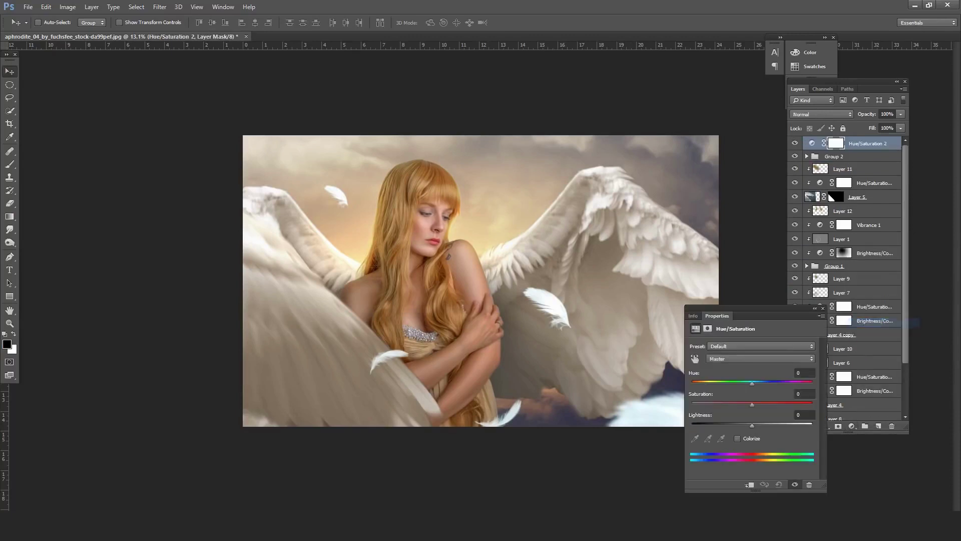
key(ctrl+alt+g)
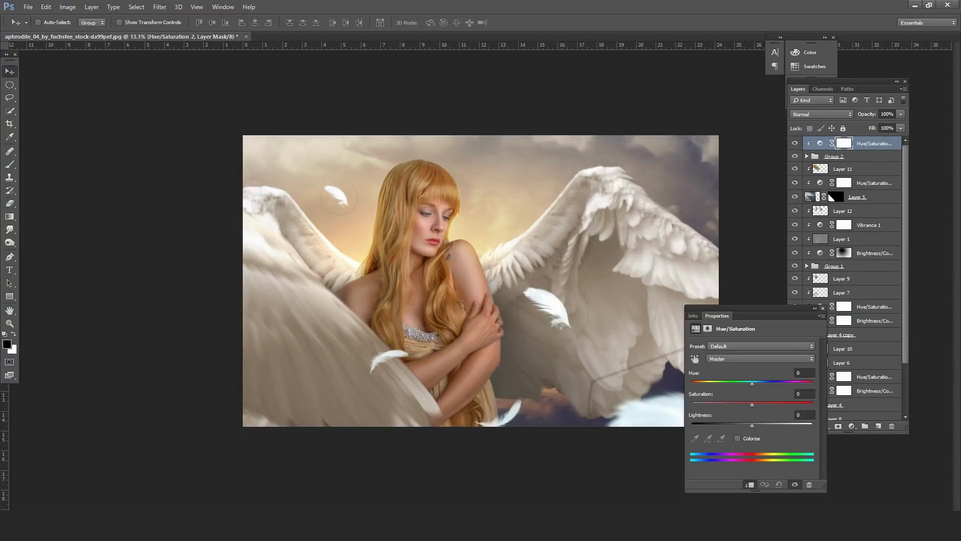
key(Delete)
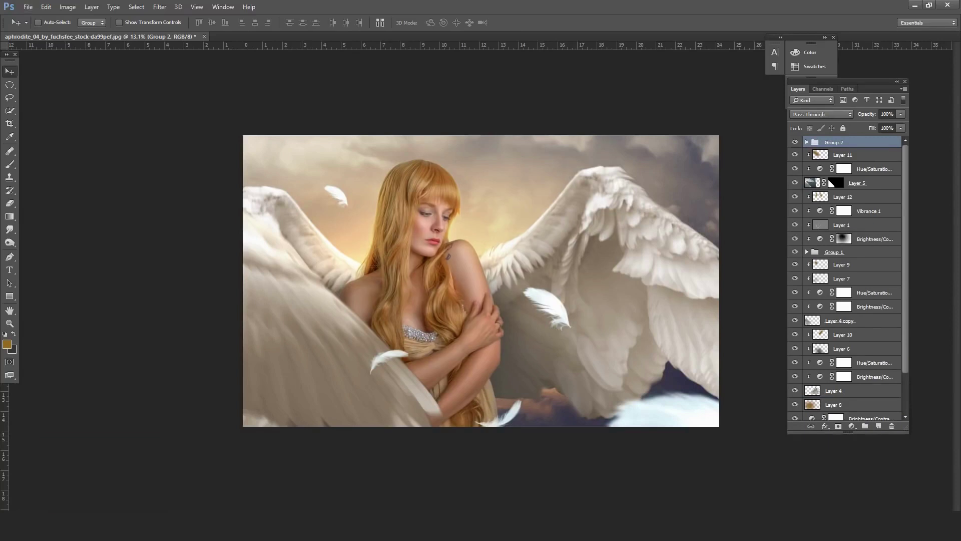
- Add a trial Brightness/Contrast layer that darkens the image, clipped to Layer 11
click(851, 426)
click(881, 274)
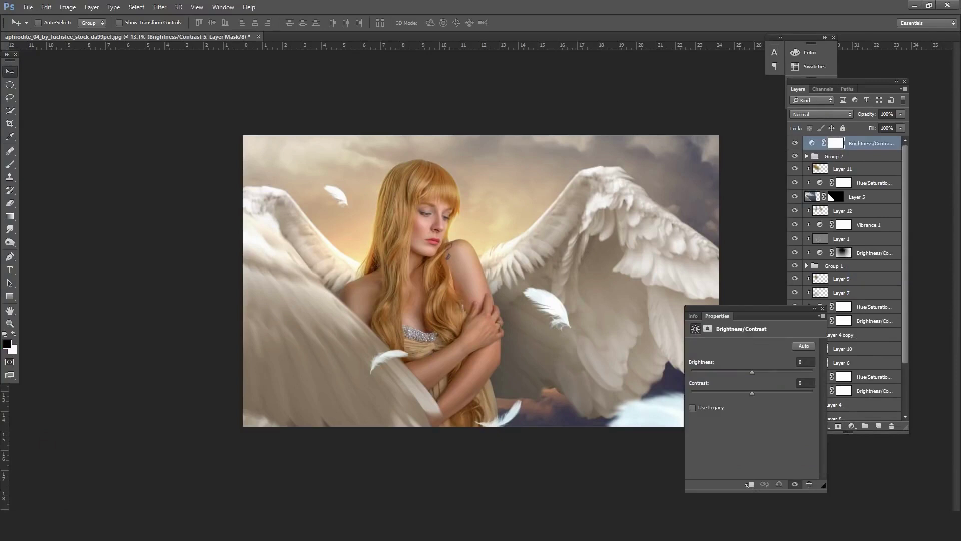
drag(752, 371, 710, 371)
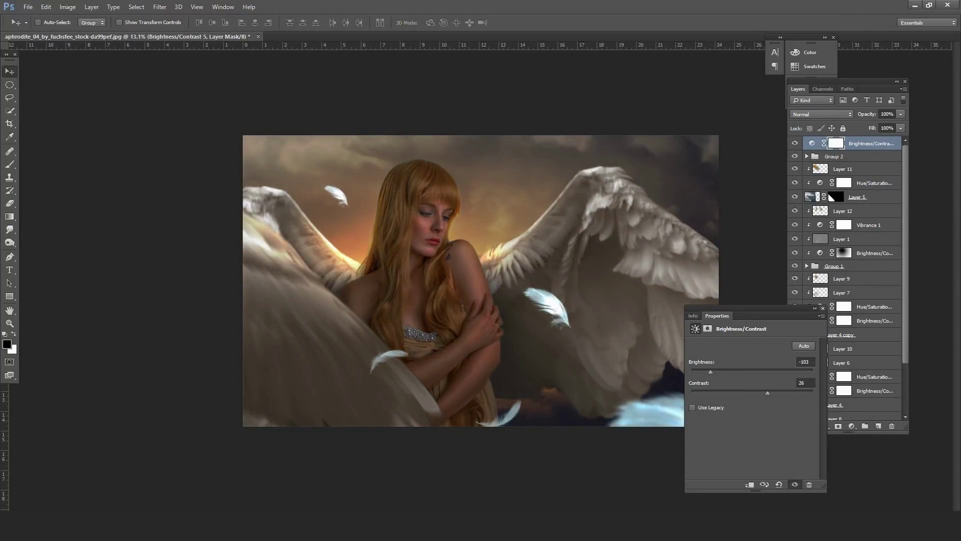
click(823, 308)
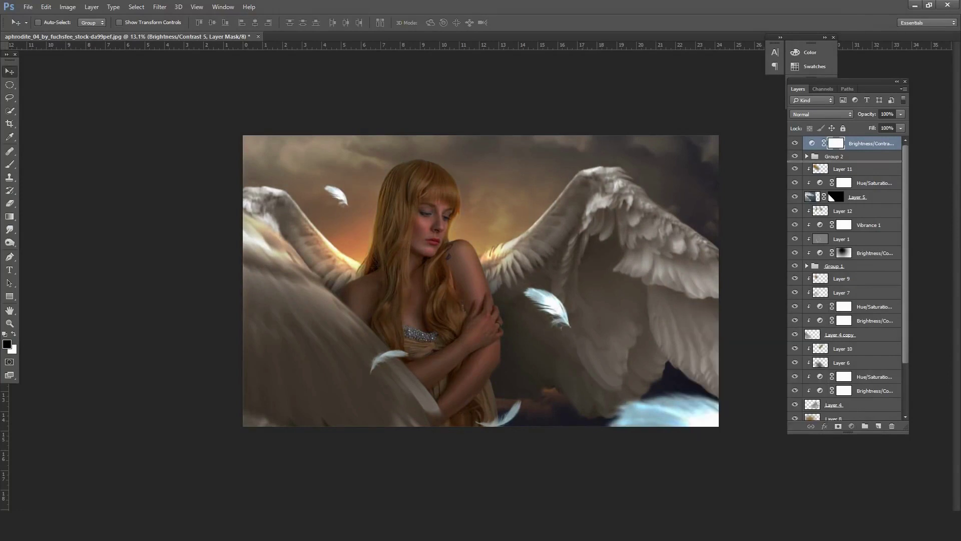
key(ctrl+bracketleft)
key(ctrl+bracketleft)
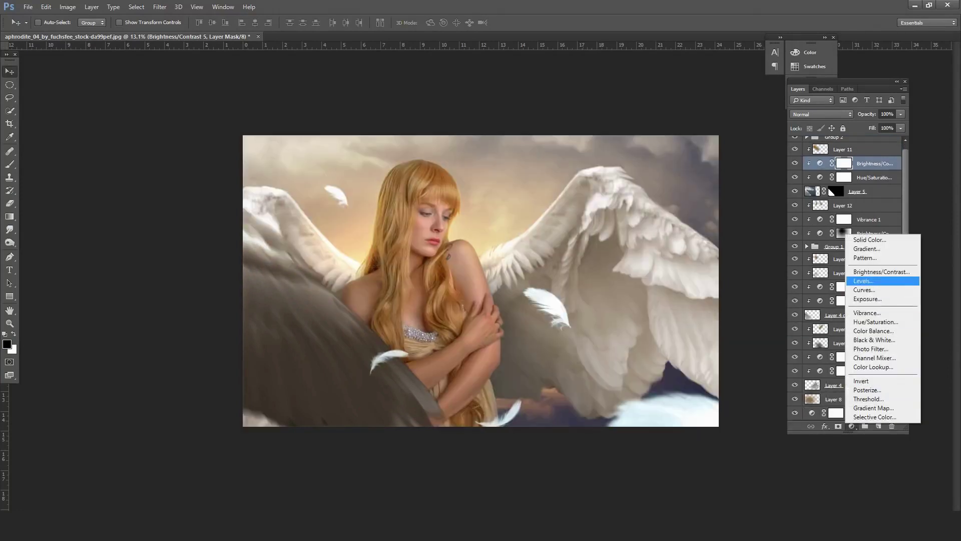
- Add a trial Curves layer, move it to the top of Group 2, then delete it
click(868, 289)
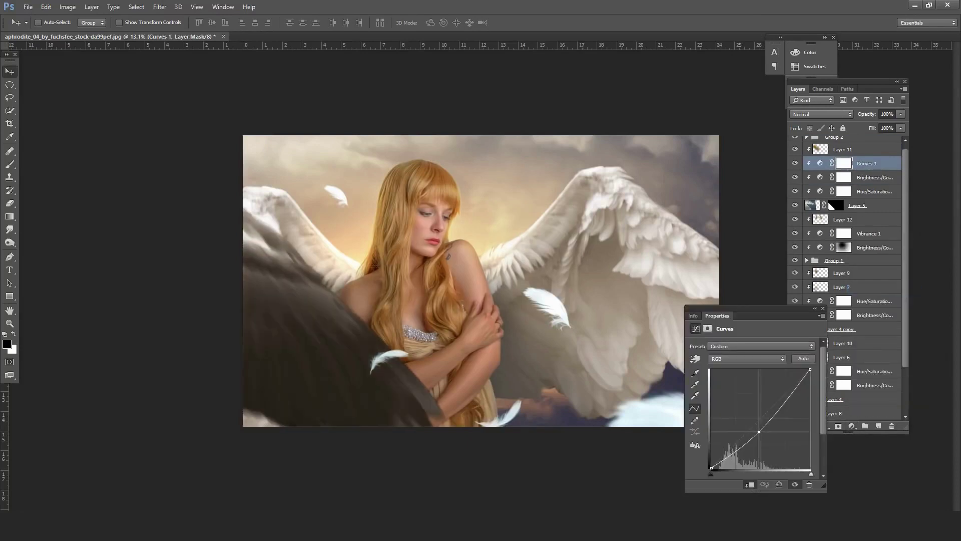
click(817, 165)
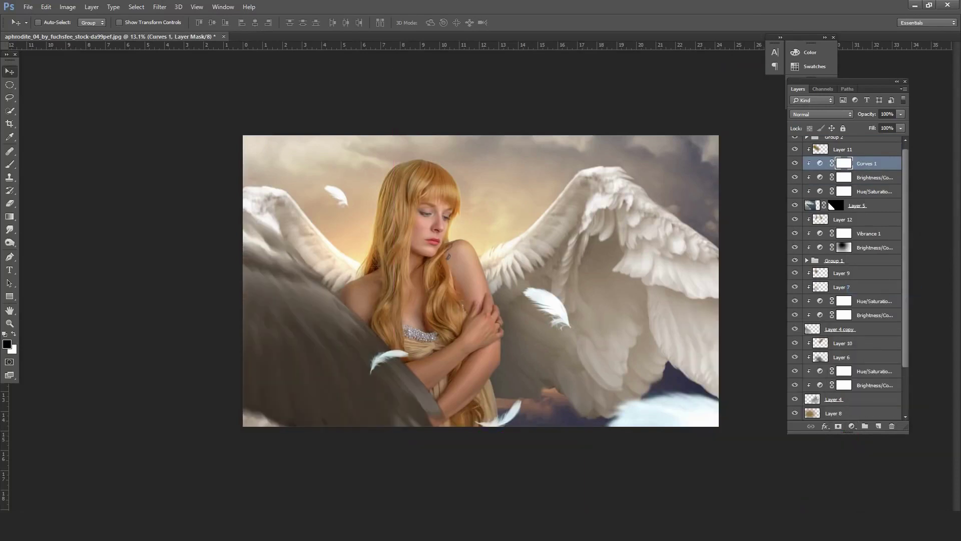
key(ctrl+bracketright)
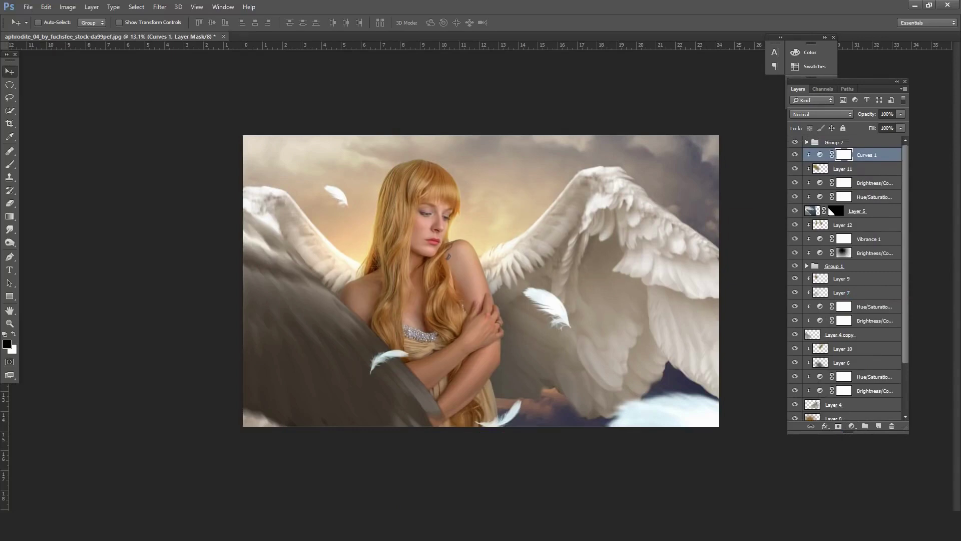
key(Delete)
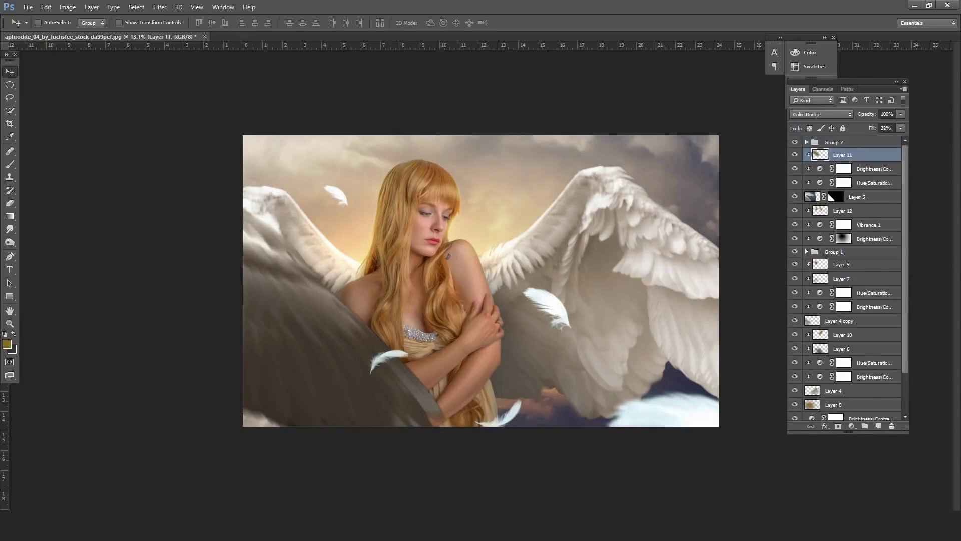
- Add a fresh, unedited Curves adjustment layer above Group 2
click(833, 142)
click(851, 426)
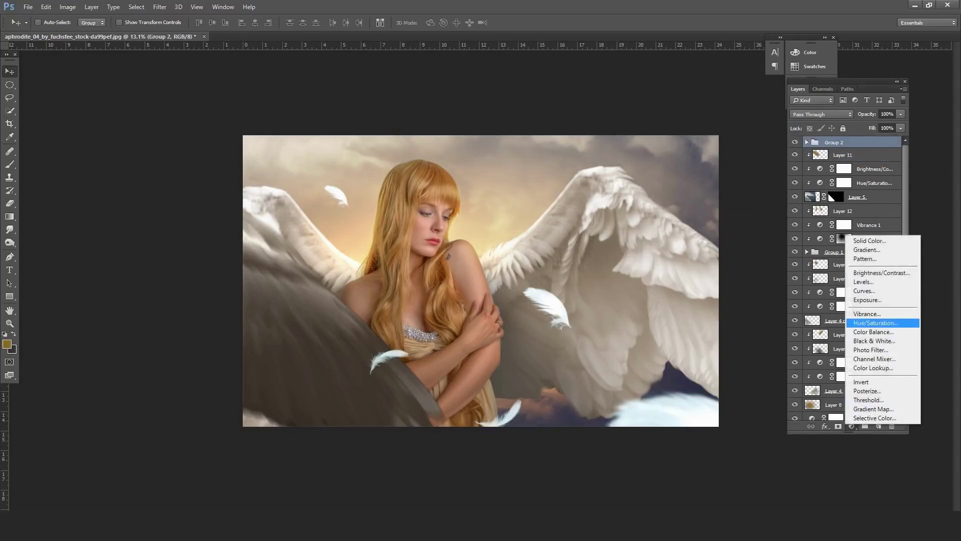
click(864, 291)
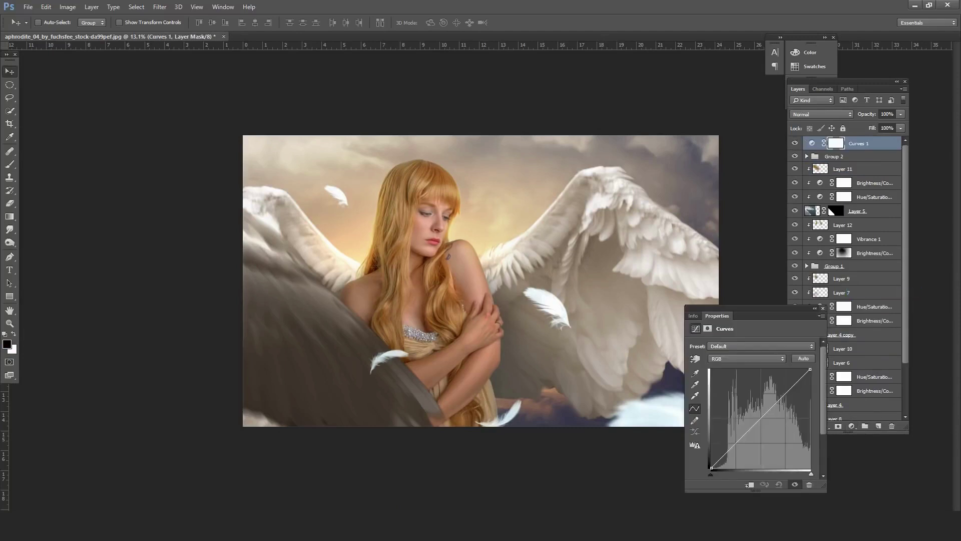
click(822, 308)
- Hide and delete the darkening Brightness/Contrast layer
click(873, 183)
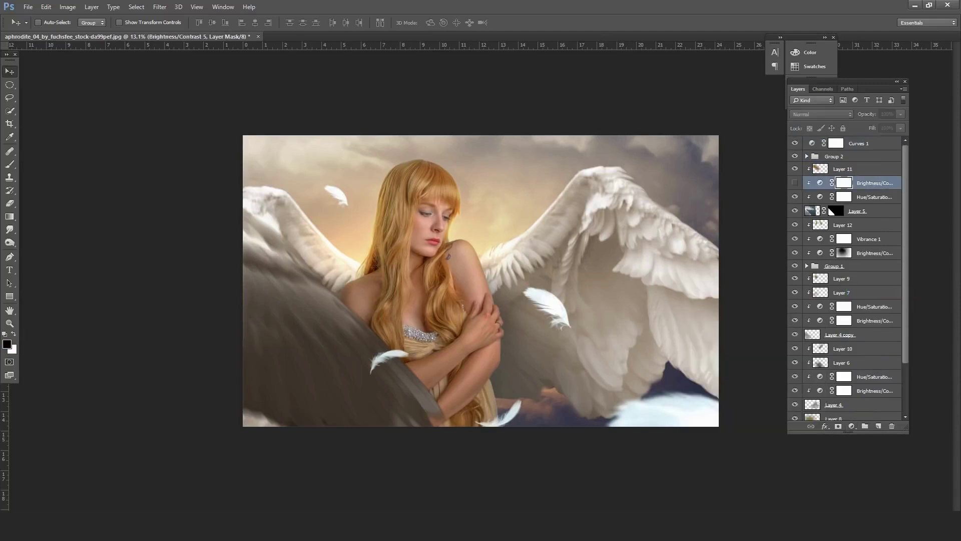
click(795, 183)
key(Delete)
- Edit the Curves 1 RGB curve: raise the black point, lower the white point, darken midtones
double_click(811, 143)
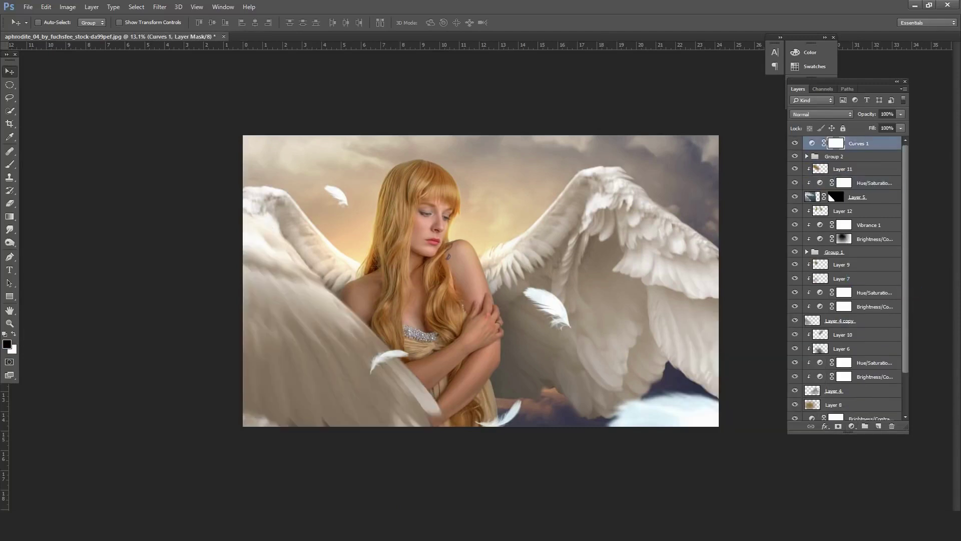
click(745, 358)
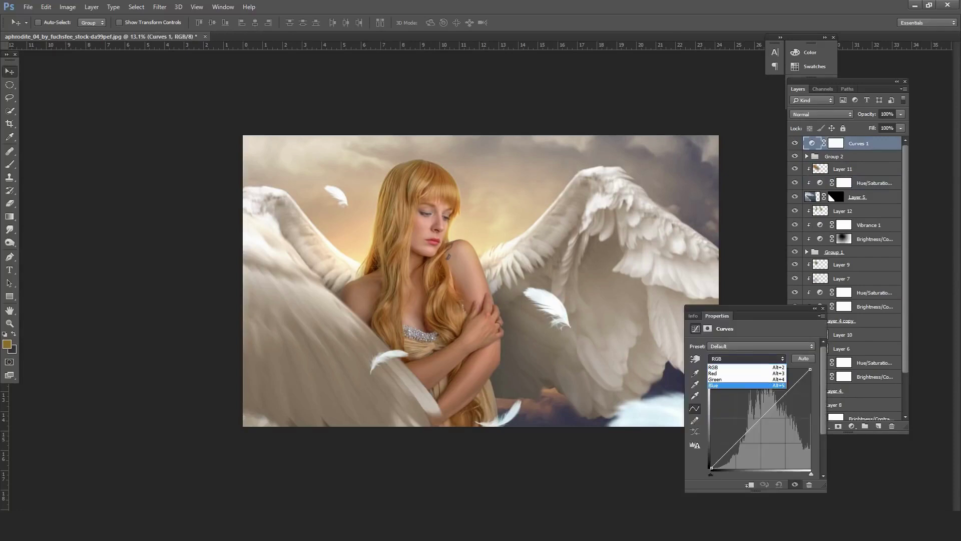
click(720, 367)
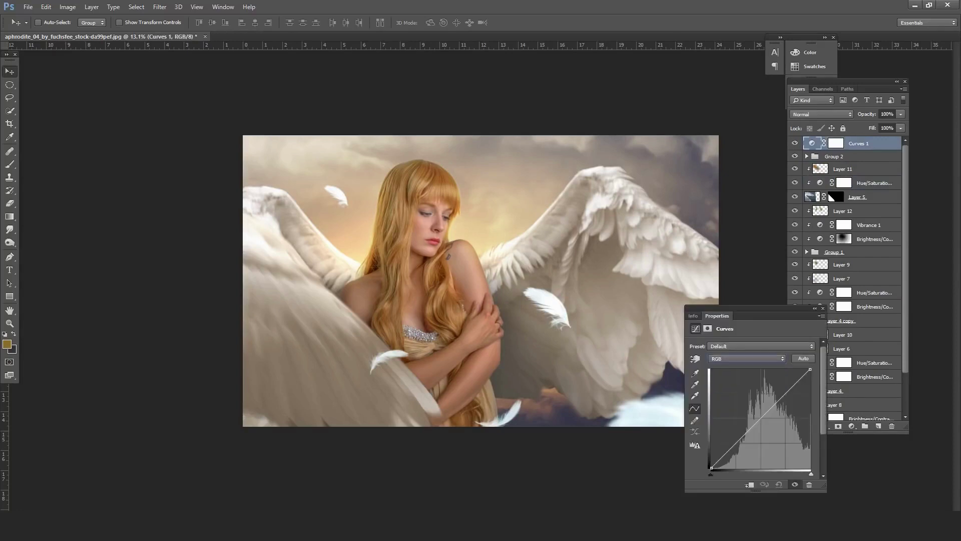
drag(712, 467, 712, 449)
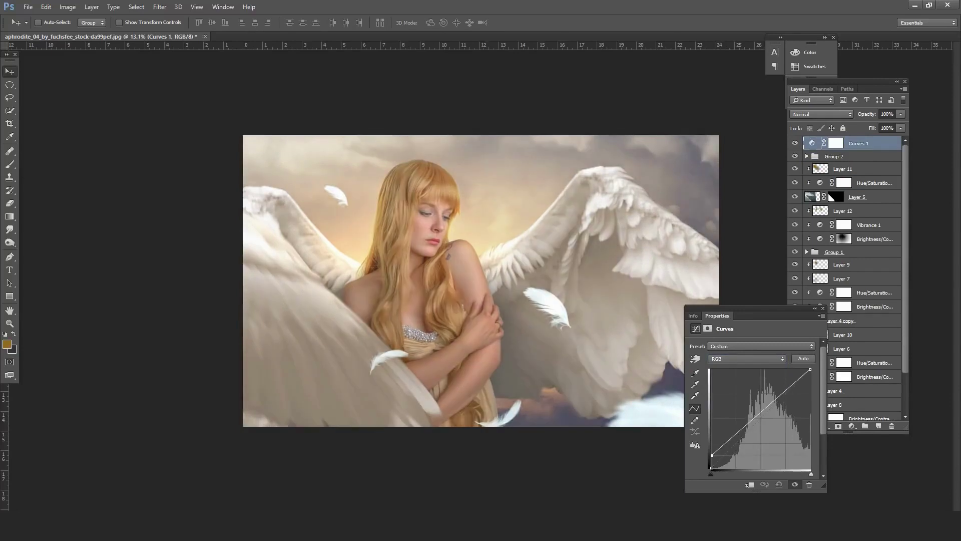
drag(810, 369, 810, 399)
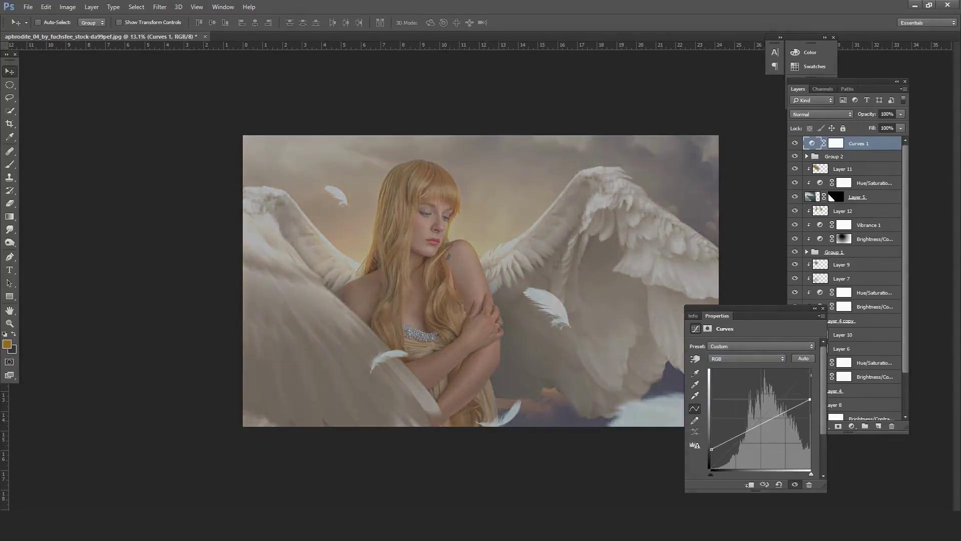
drag(764, 422, 764, 434)
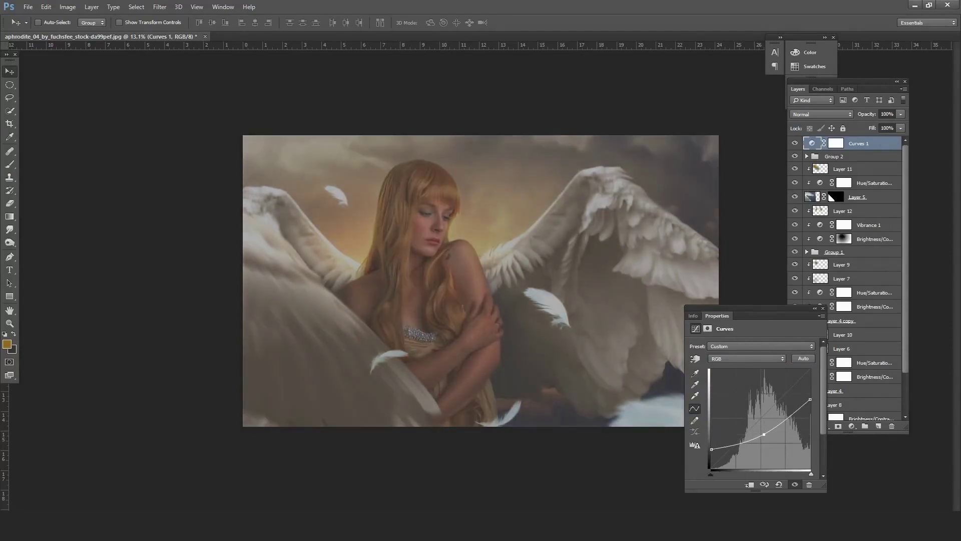
drag(711, 449, 711, 456)
drag(764, 434, 758, 448)
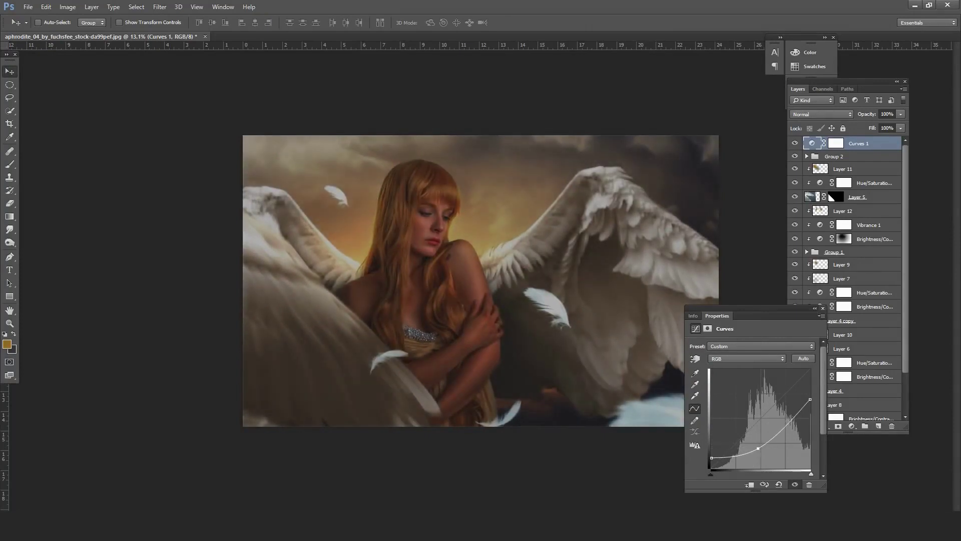
click(822, 308)
- Draw gradients on the Curves 1 mask so the angel stays bright, and lower its opacity to 74%
key(g)
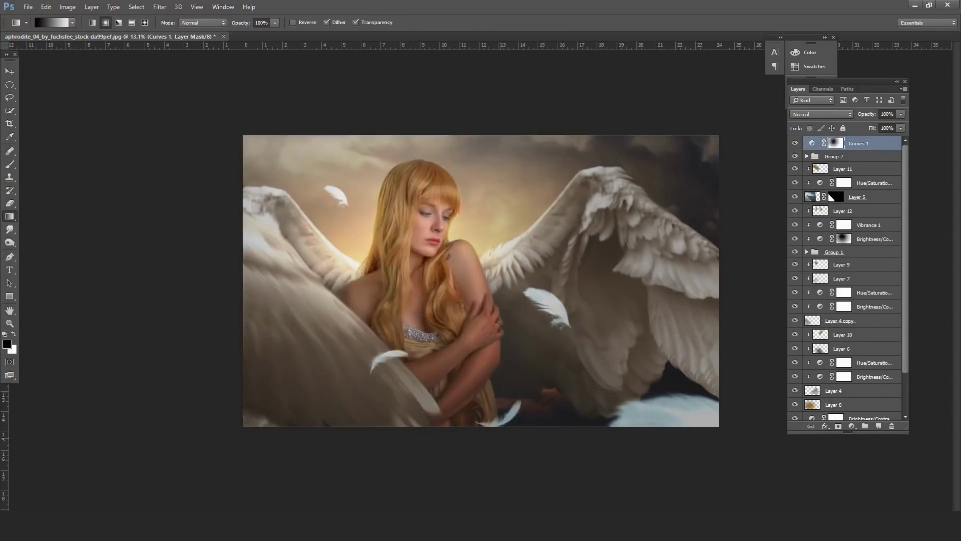
drag(449, 289, 526, 460)
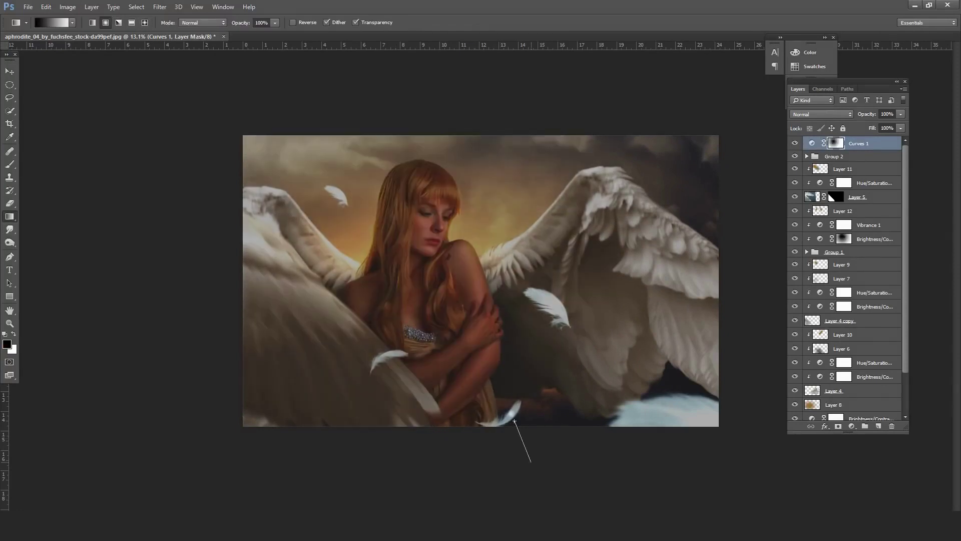
drag(431, 266, 533, 473)
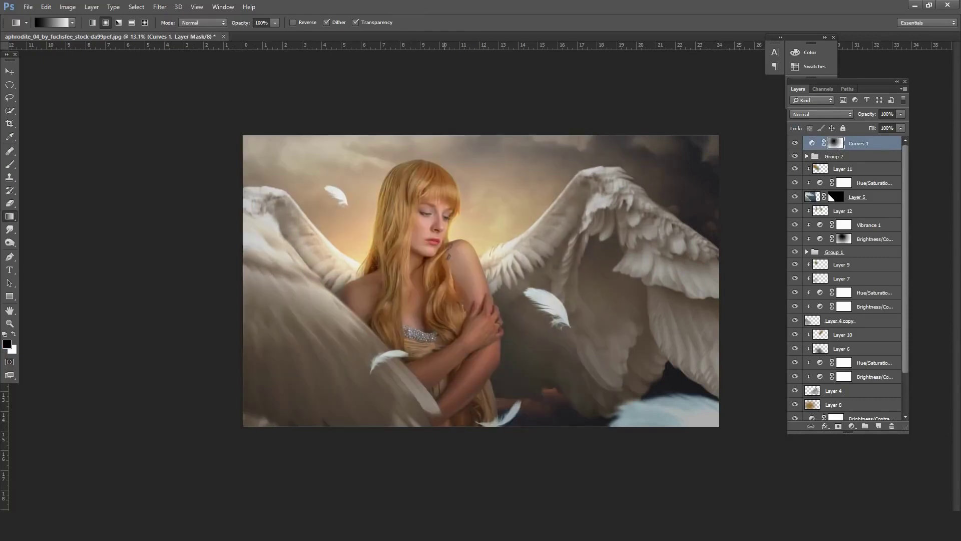
click(901, 114)
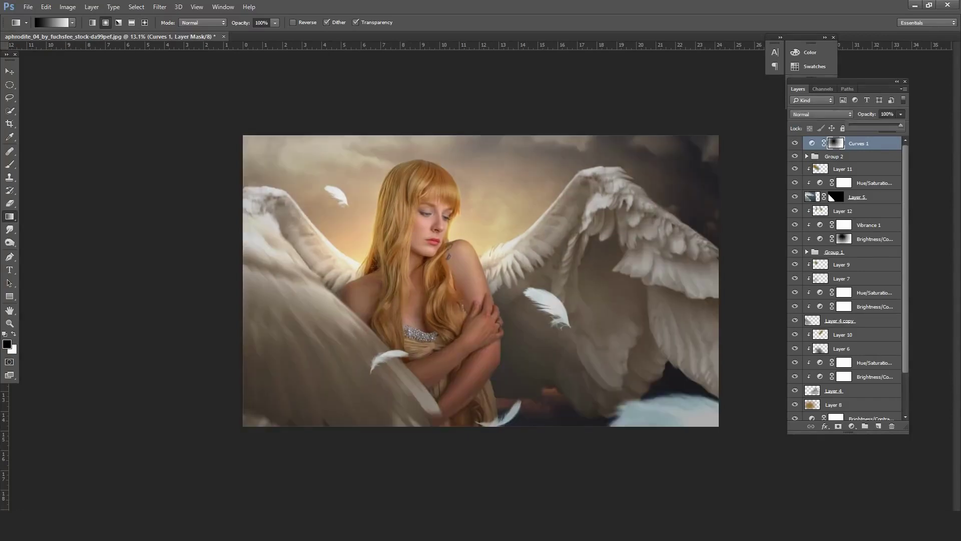
drag(901, 125, 884, 125)
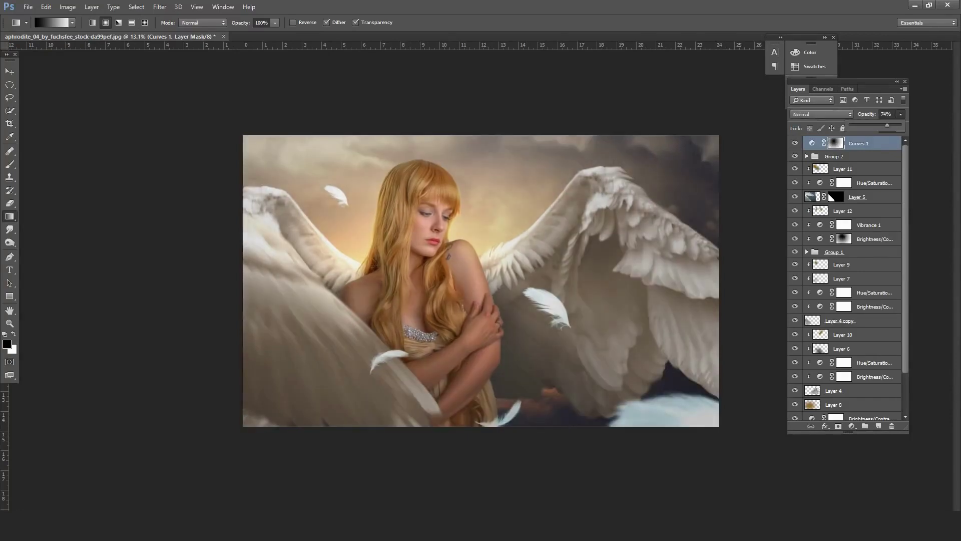
drag(498, 368, 523, 463)
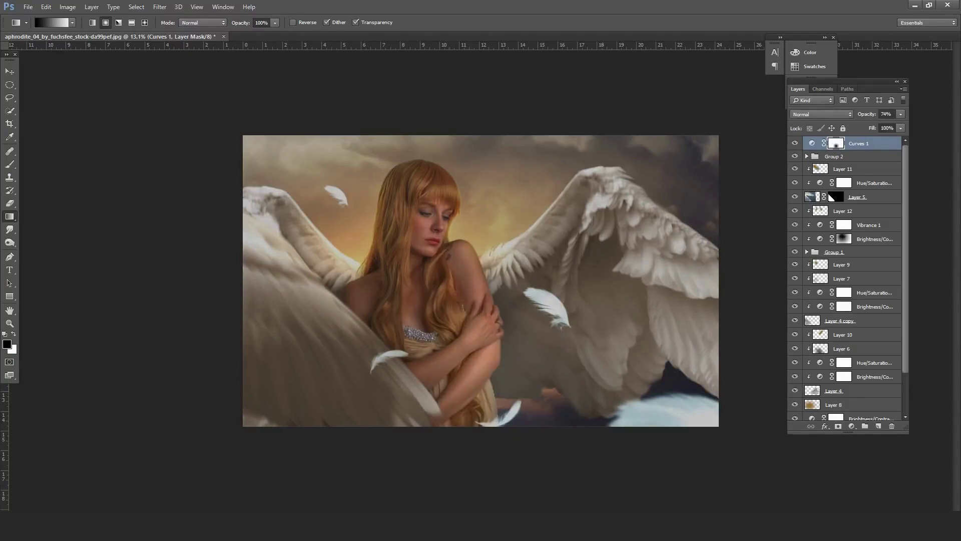
drag(432, 236, 516, 460)
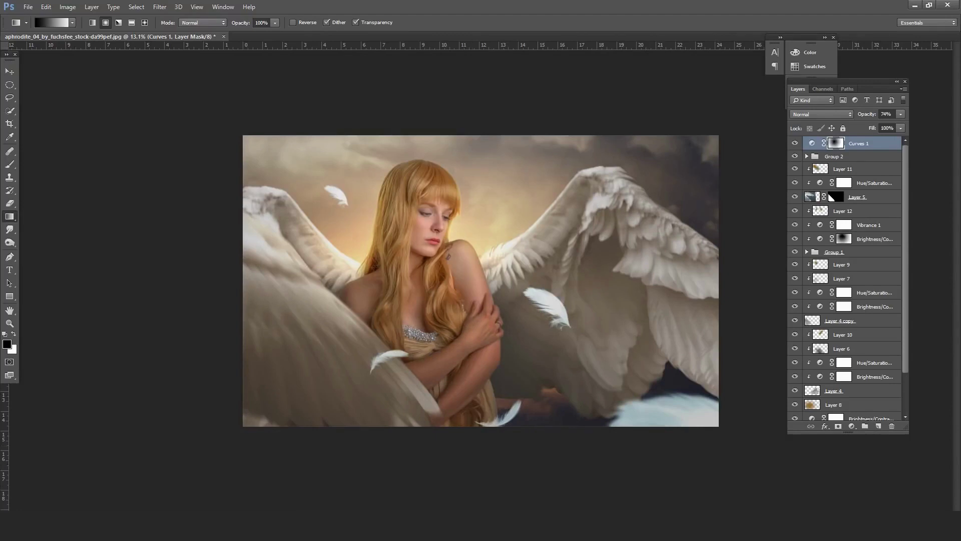
click(833, 156)
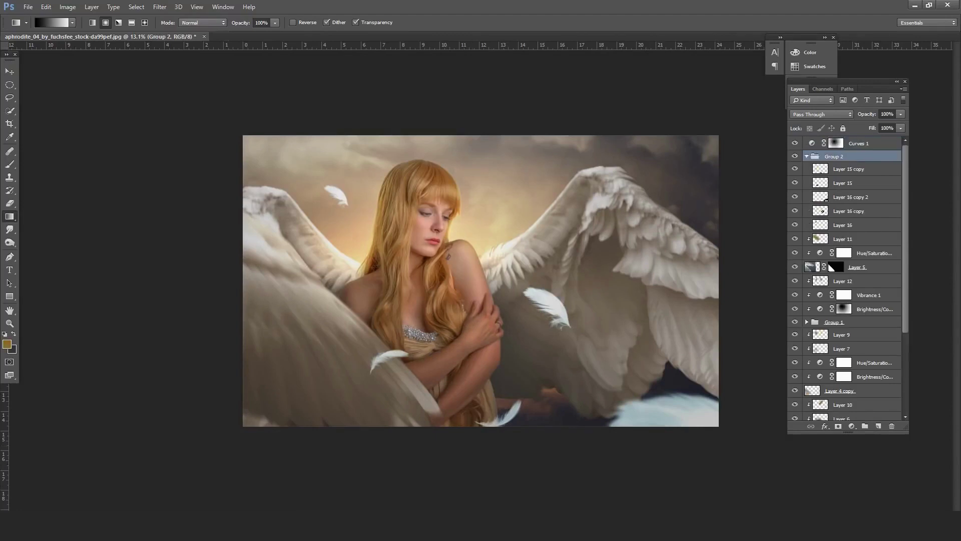
- Add a trial Hue/Saturation adjustment clipped to Group 2 and adjust its saturation
click(848, 211)
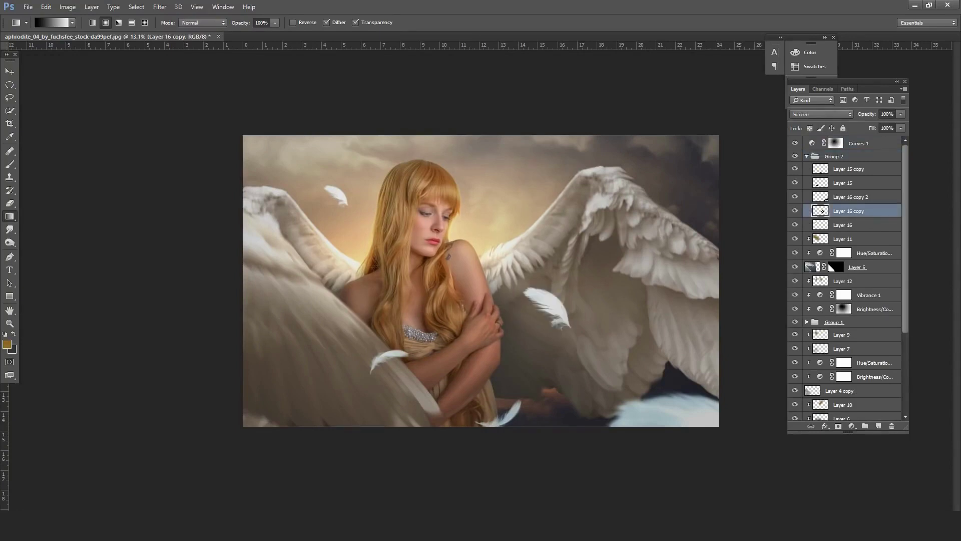
click(806, 156)
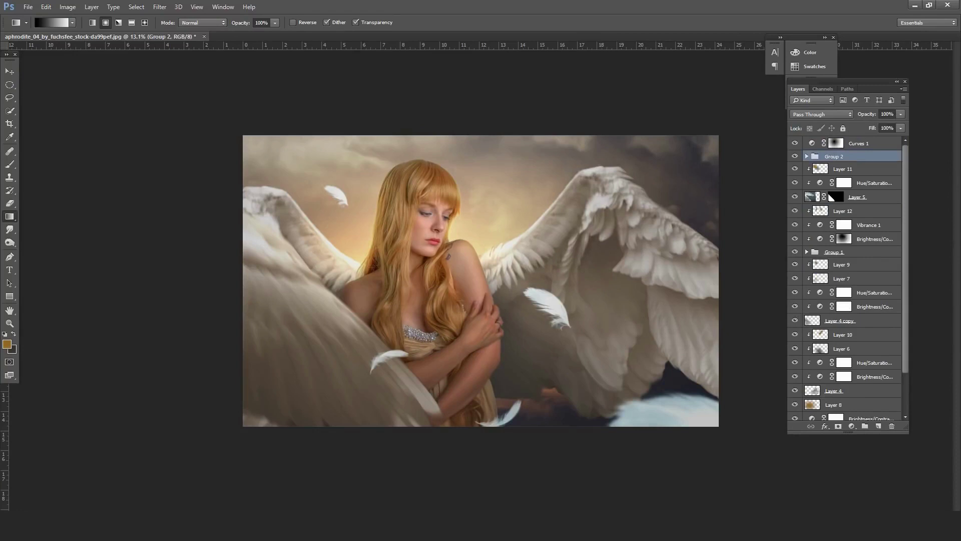
click(852, 426)
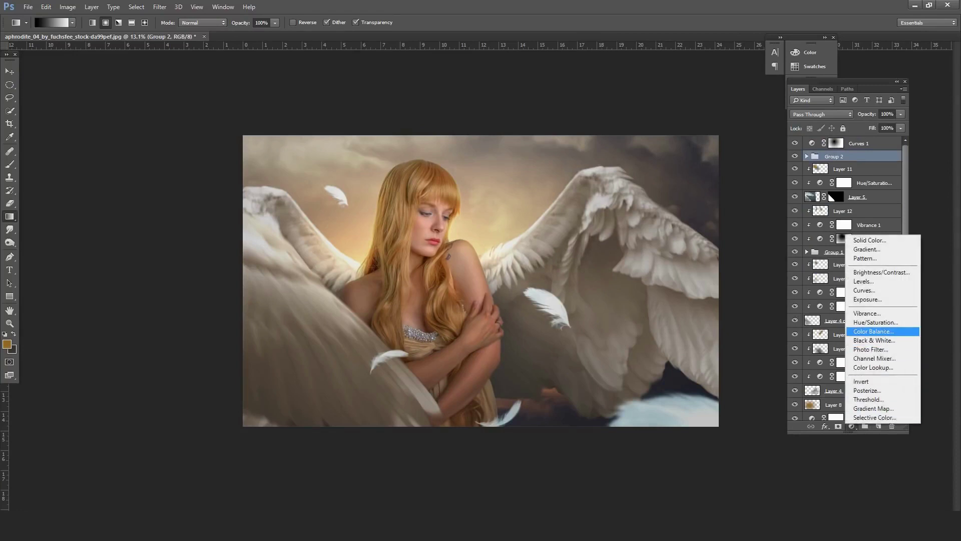
click(873, 323)
drag(752, 405, 718, 405)
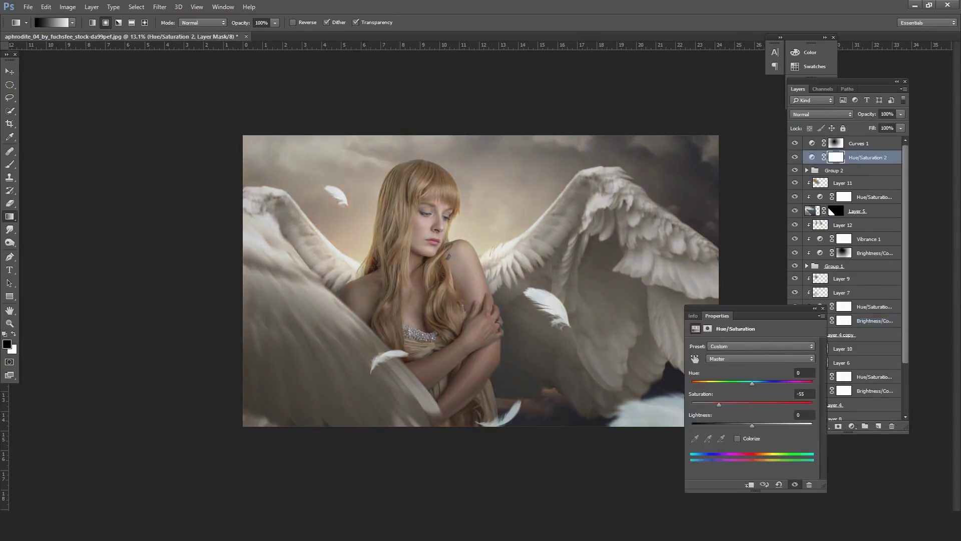
click(748, 484)
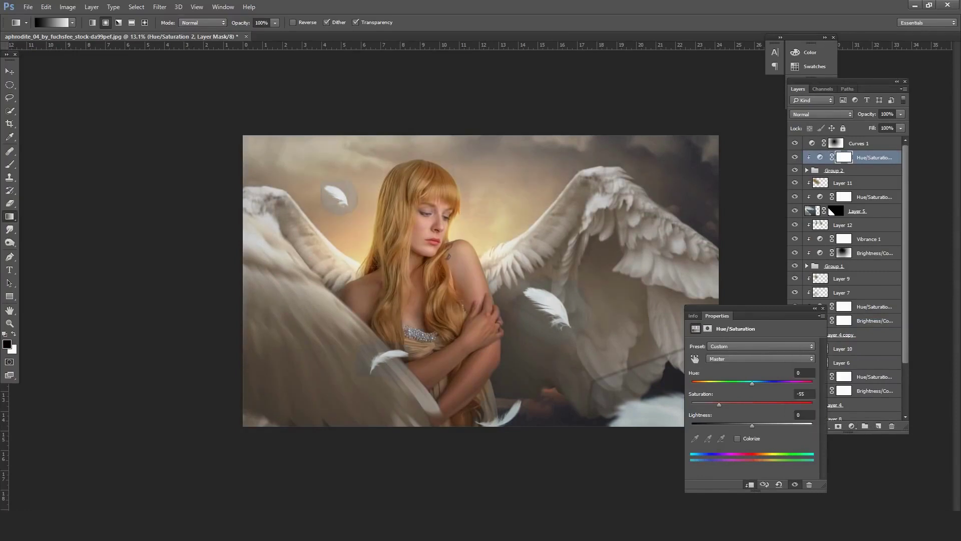
mouse_move(719, 404)
mouse_down()
mouse_move(771, 404)
mouse_move(711, 405)
mouse_up()
click(822, 307)
- Unclip and delete the trial Hue/Saturation layer, fitting the image on screen
key(ctrl+minus)
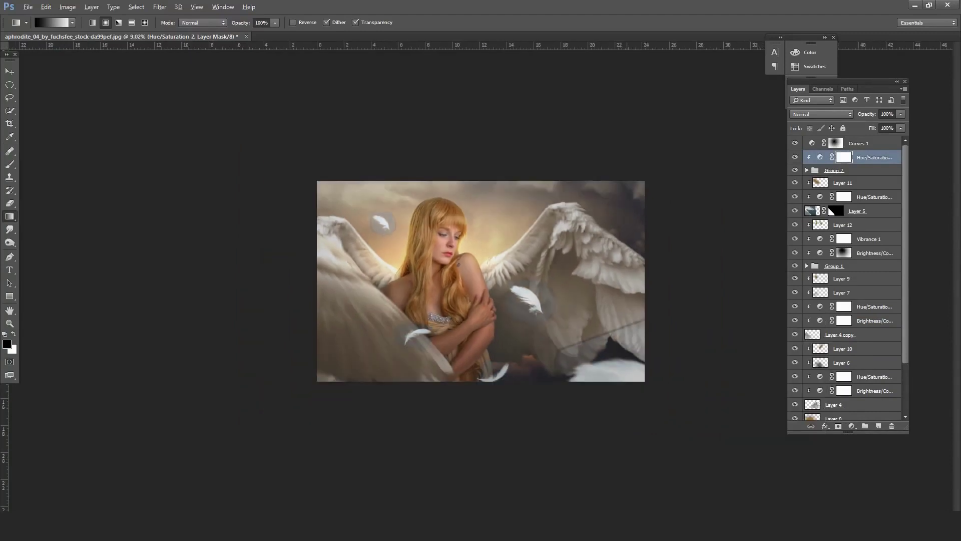
key(ctrl+alt+g)
key(ctrl+0)
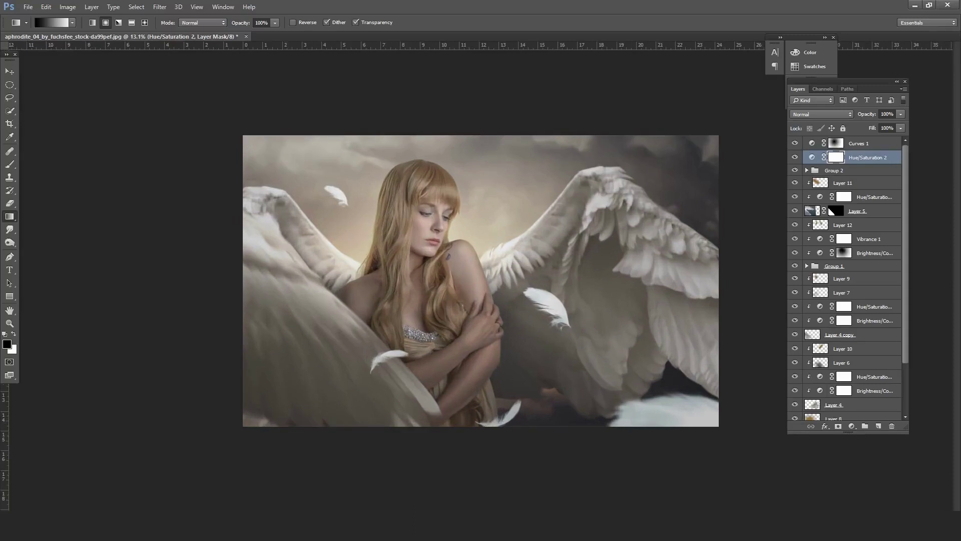
drag(865, 157, 891, 426)
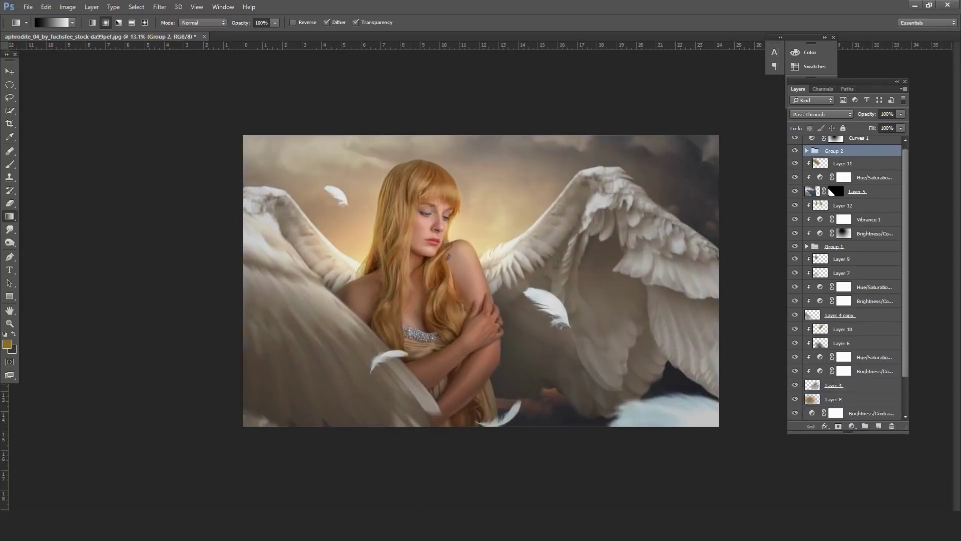
- Add a clipped colorize Hue/Saturation (Hue 40, Saturation 21) above Layer 16 copy 2
click(807, 150)
click(851, 191)
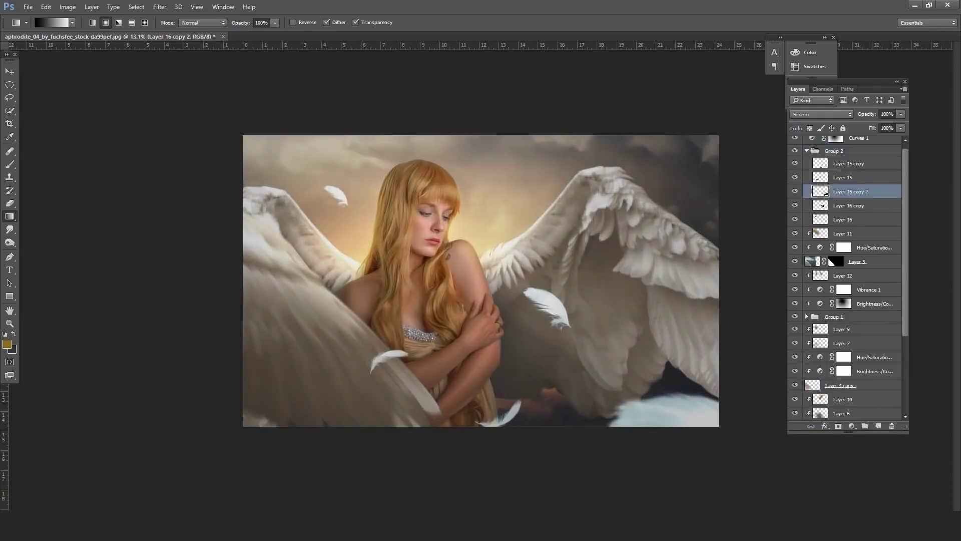
click(851, 426)
click(875, 322)
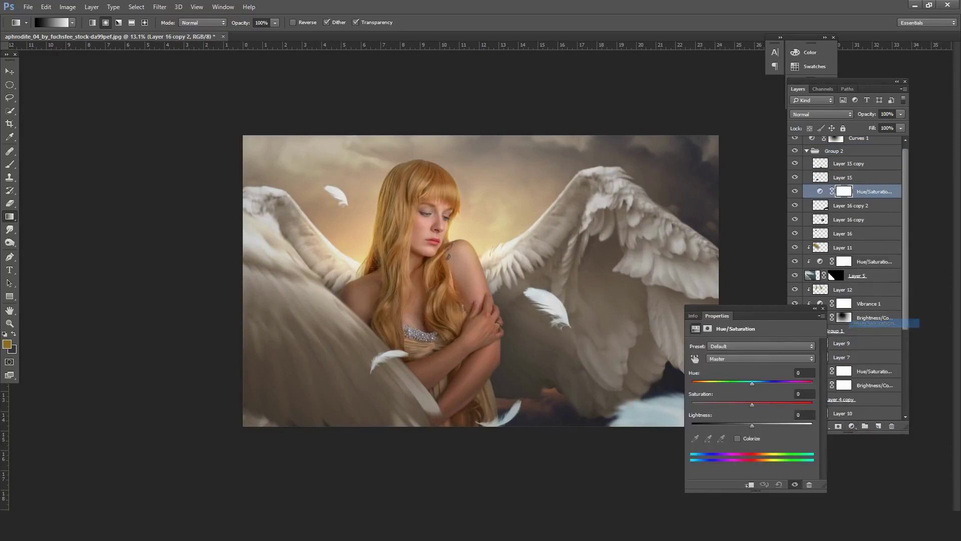
key(ctrl+alt+g)
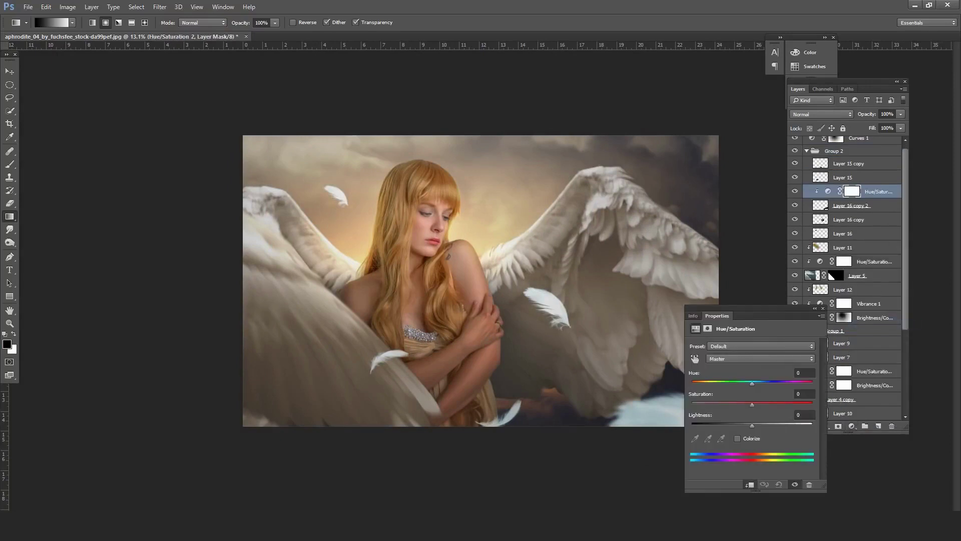
text(40)
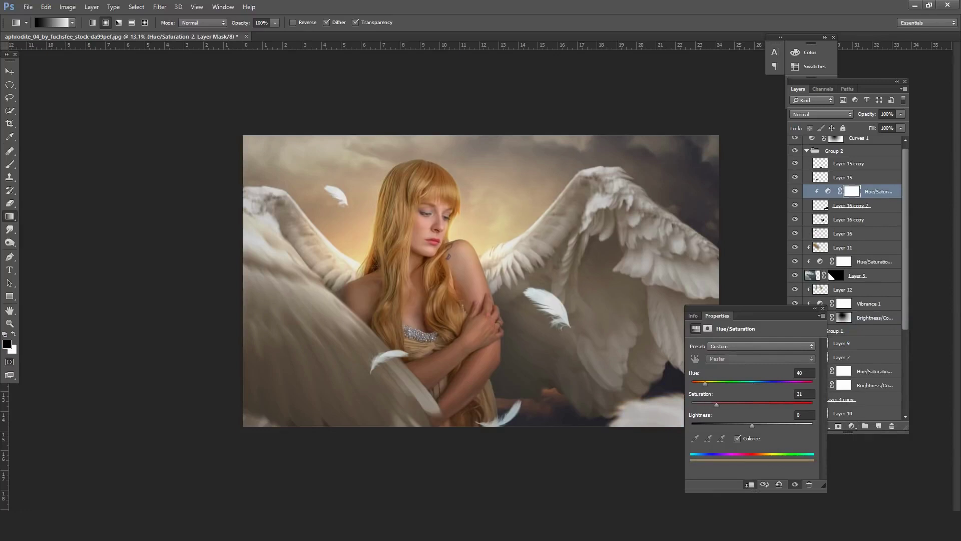
click(822, 308)
- Copy the clipped tint onto the other particle layers and set Curves 1 opacity to 74%
mouse_move(876, 191)
mouse_down()
mouse_move(876, 212)
mouse_move(876, 157)
mouse_up()
key(ctrl+alt+g)
key(ctrl+alt+g)
key(ctrl+alt+g)
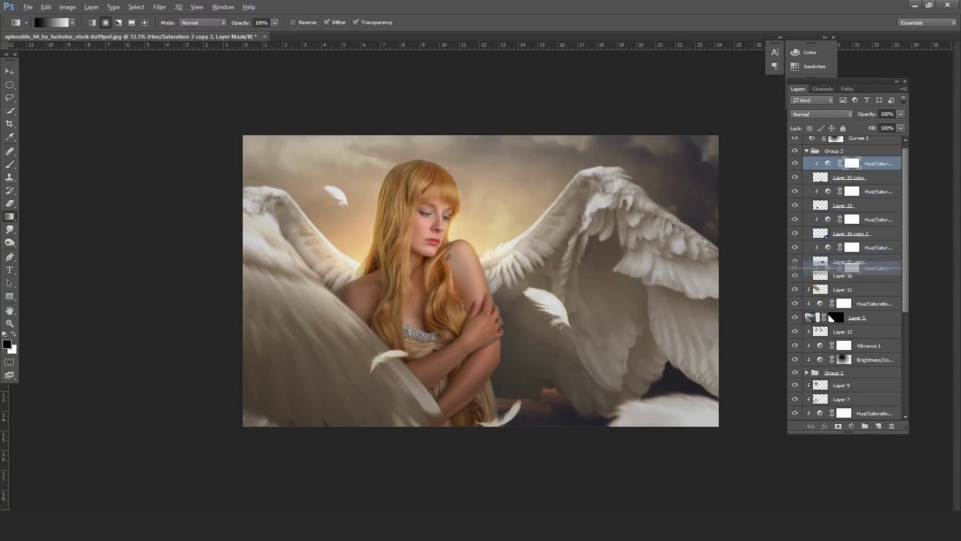
drag(876, 163, 876, 275)
key(ctrl+alt+g)
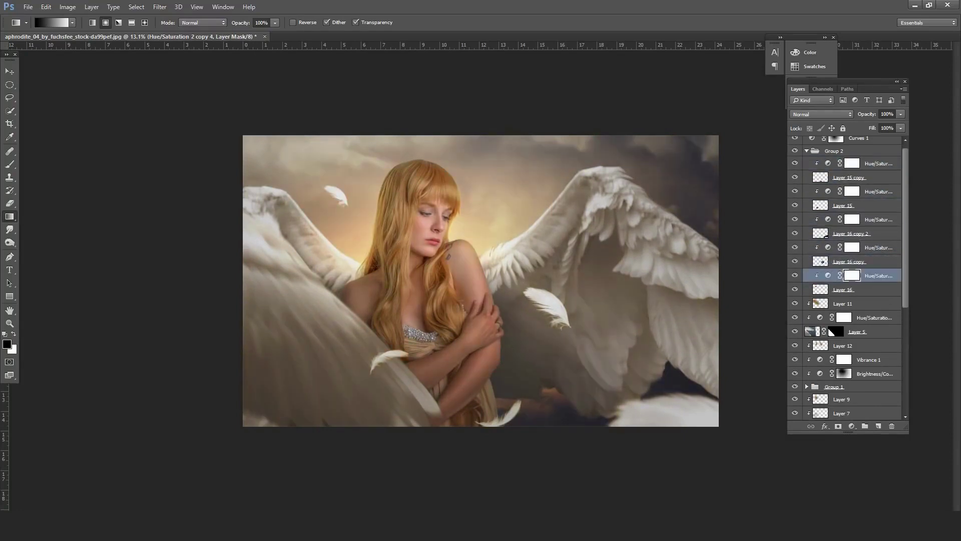
scroll(846, 281, up, 1)
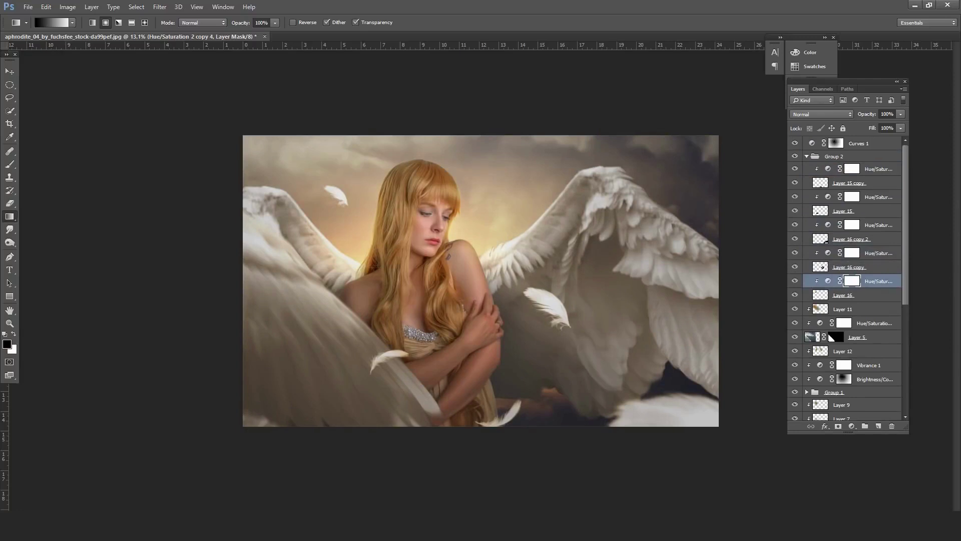
key(alt+period)
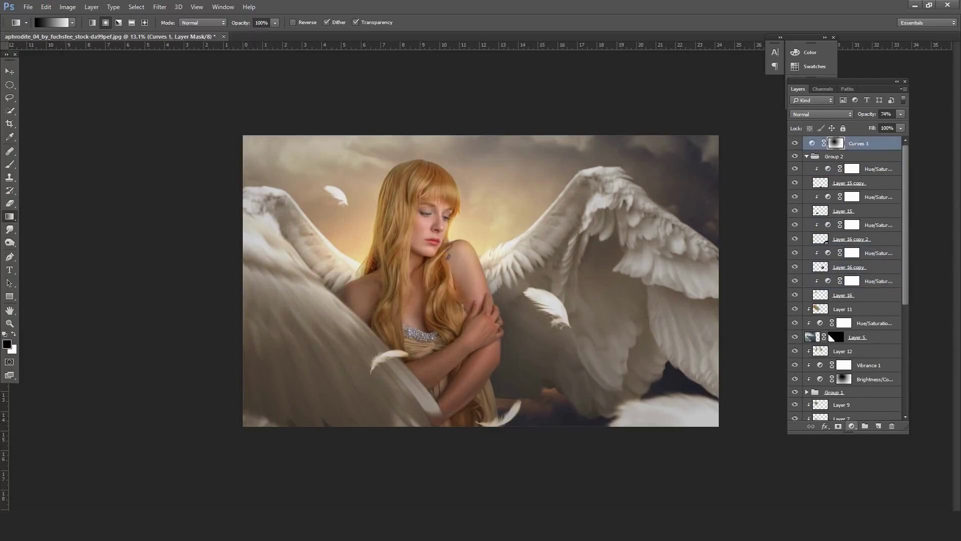
- Add a Curves 2 adjustment that darkens the RGB midtones and tweaks the Green curve
click(852, 426)
click(864, 291)
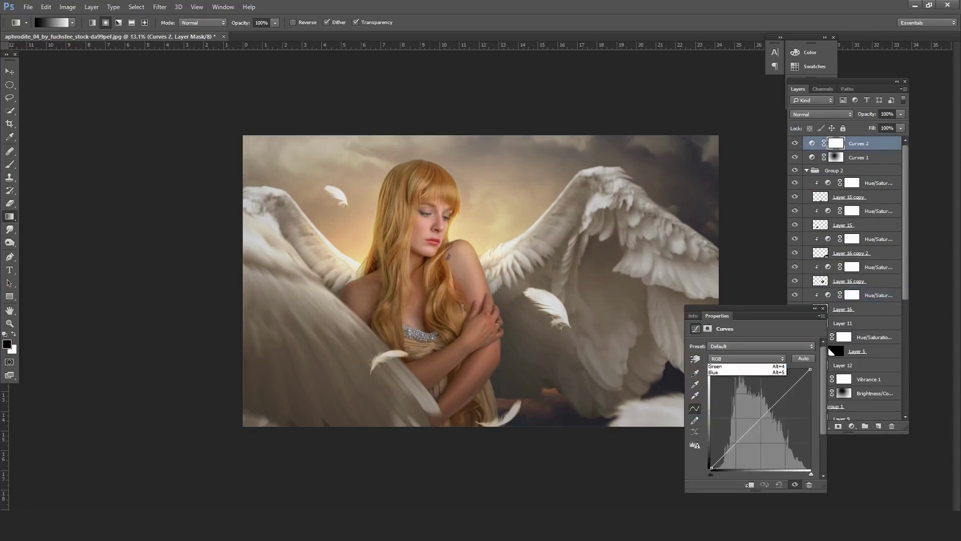
drag(761, 418, 758, 433)
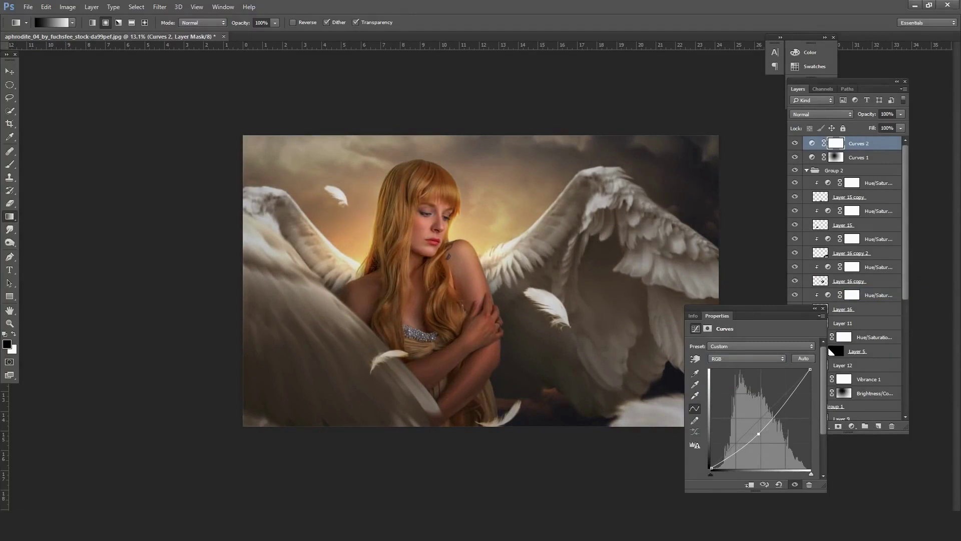
click(746, 359)
click(726, 378)
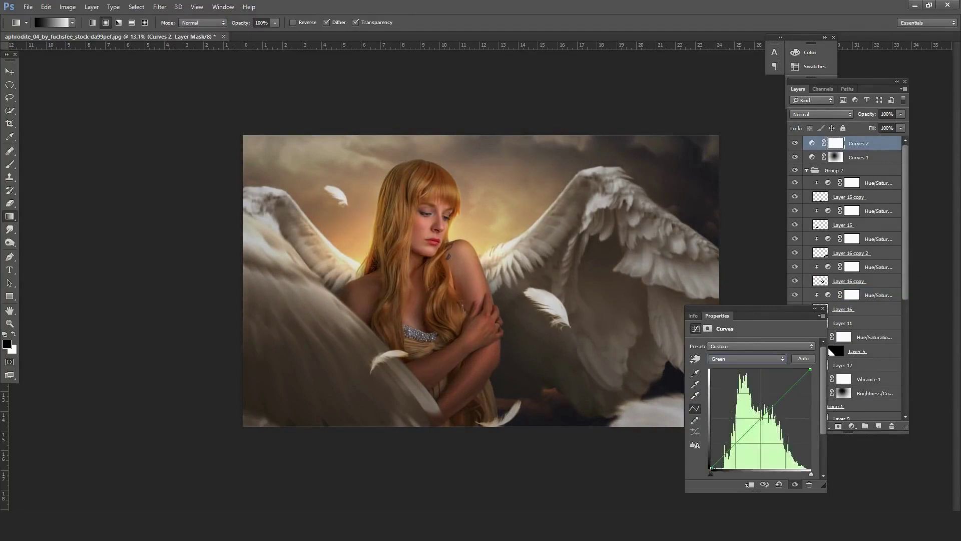
mouse_move(754, 425)
mouse_down()
mouse_move(751, 403)
mouse_move(754, 425)
mouse_up()
- Nudge the Red midpoint, lift the Blue black point and lower the Blue white point
click(746, 358)
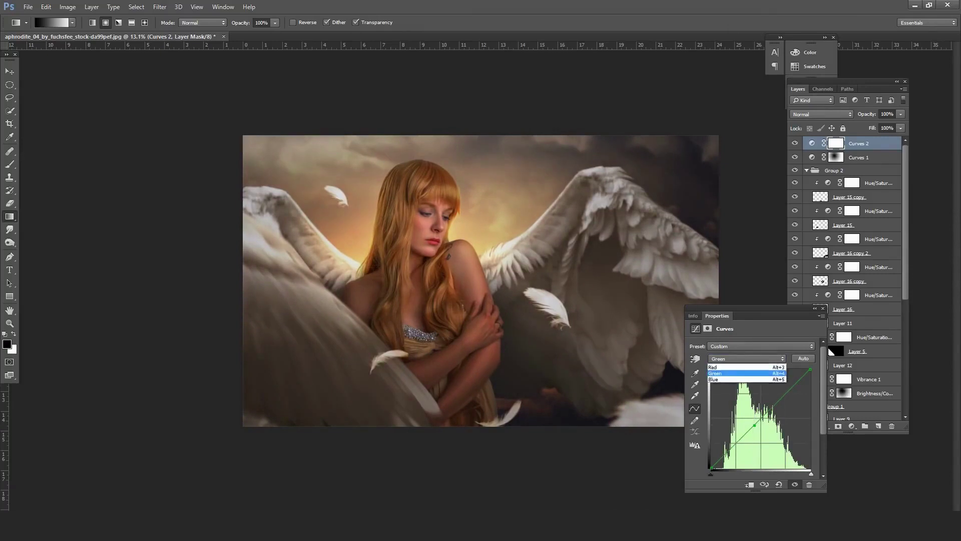
click(726, 369)
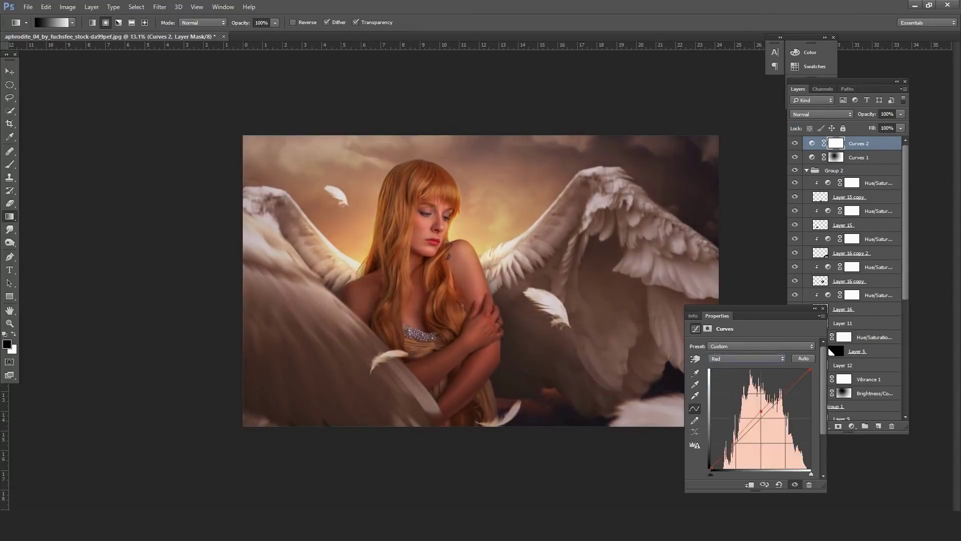
click(762, 417)
drag(762, 417, 761, 418)
click(746, 359)
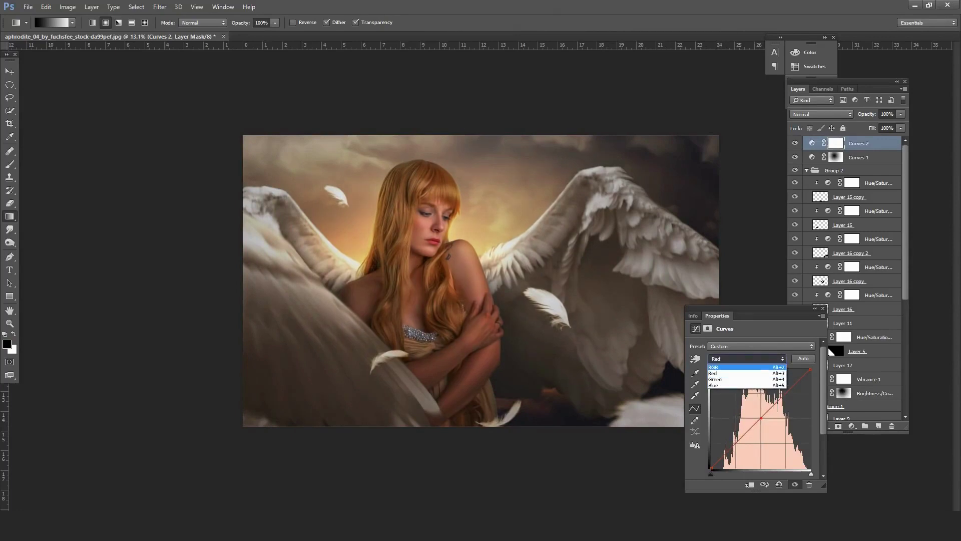
click(721, 385)
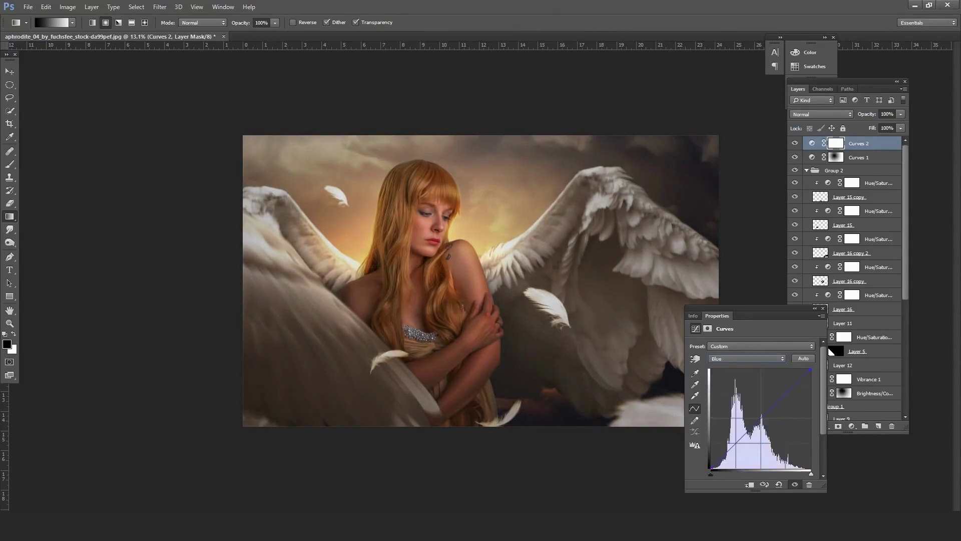
drag(710, 469, 710, 465)
drag(810, 370, 810, 373)
click(822, 308)
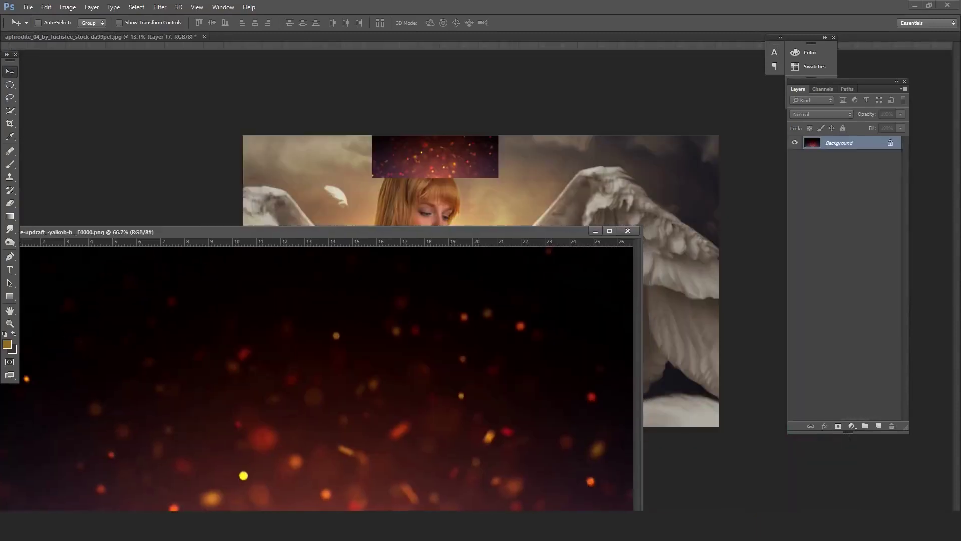
- Enlarge the ember layer to cover most of the image down to the bottom edge
click(628, 231)
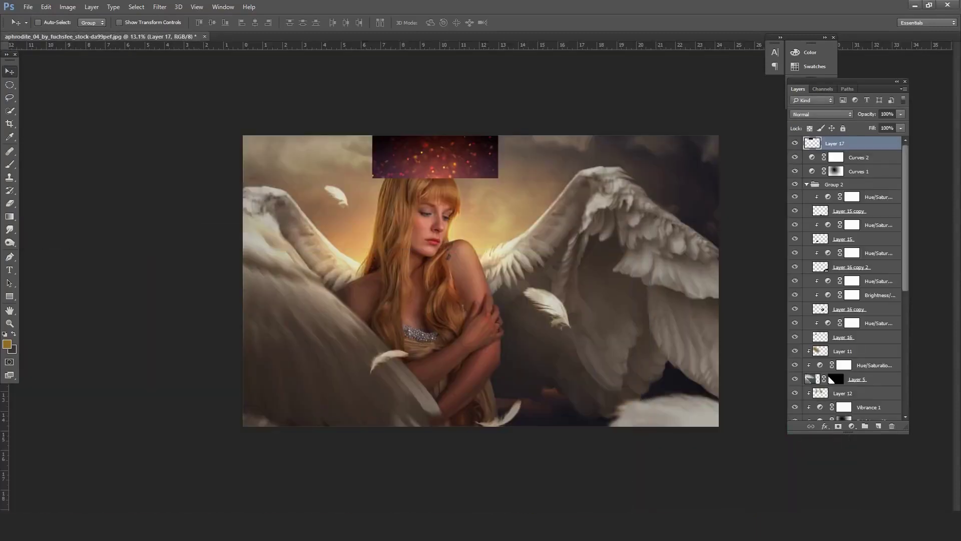
key(ctrl+t)
drag(498, 177, 666, 311)
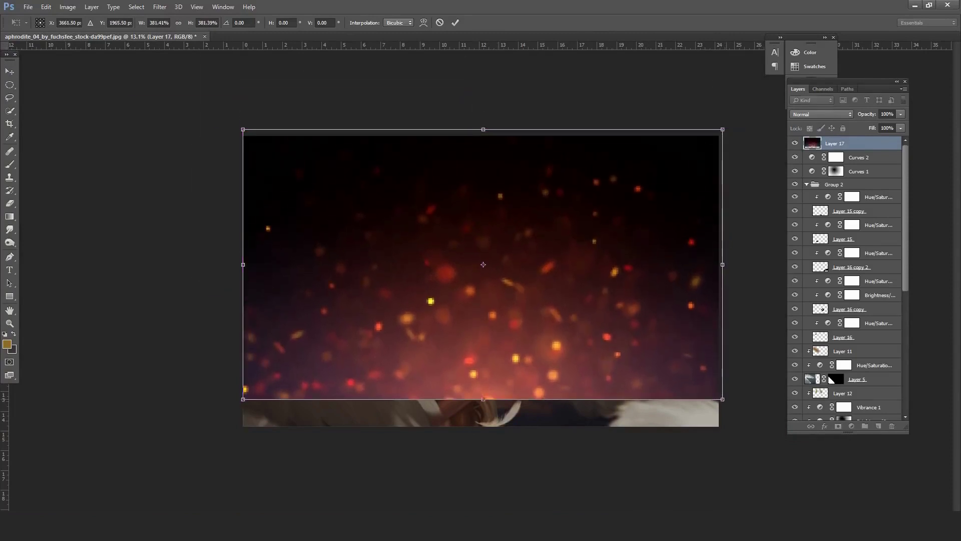
drag(722, 399, 726, 426)
key(Return)
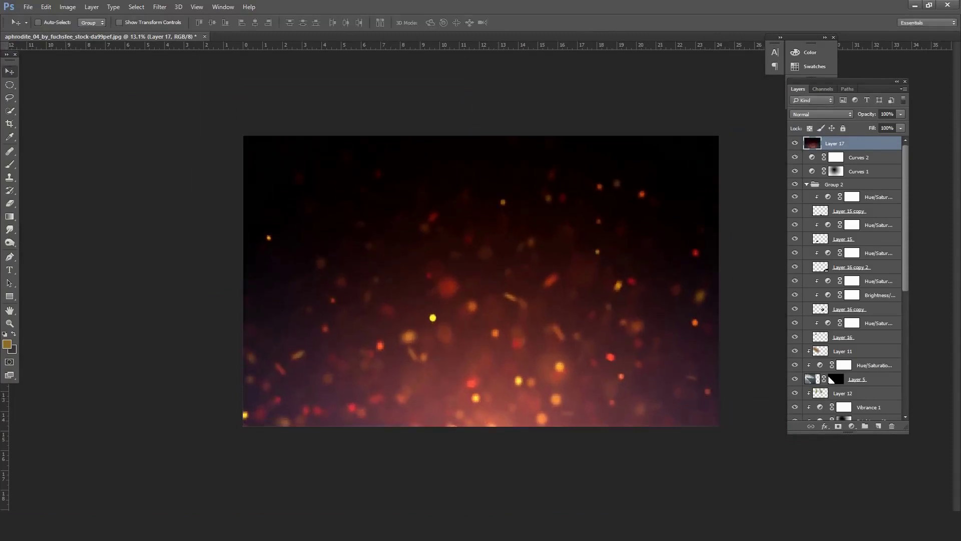
- Set the ember layer to Screen, move it just below Layer 8 and reposition its glow
click(821, 114)
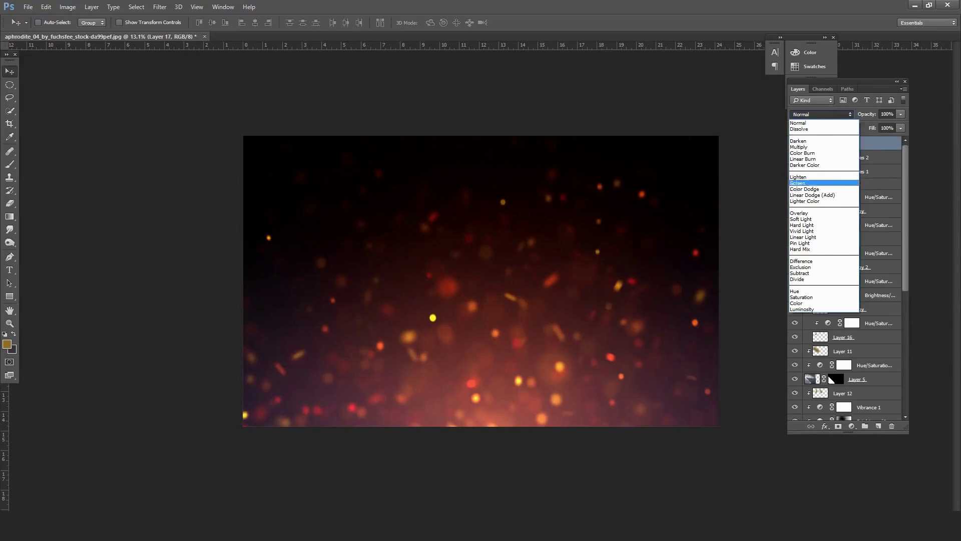
click(799, 182)
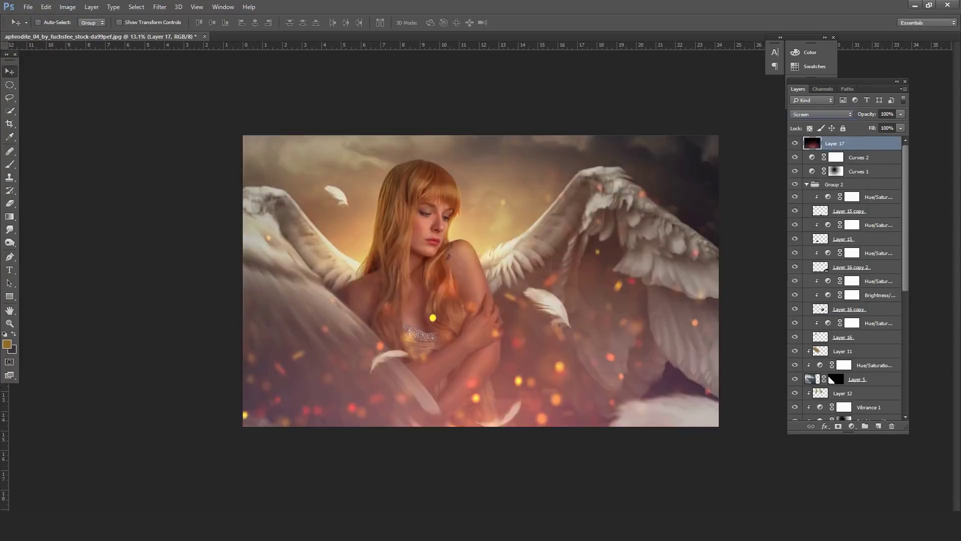
drag(536, 342, 650, 364)
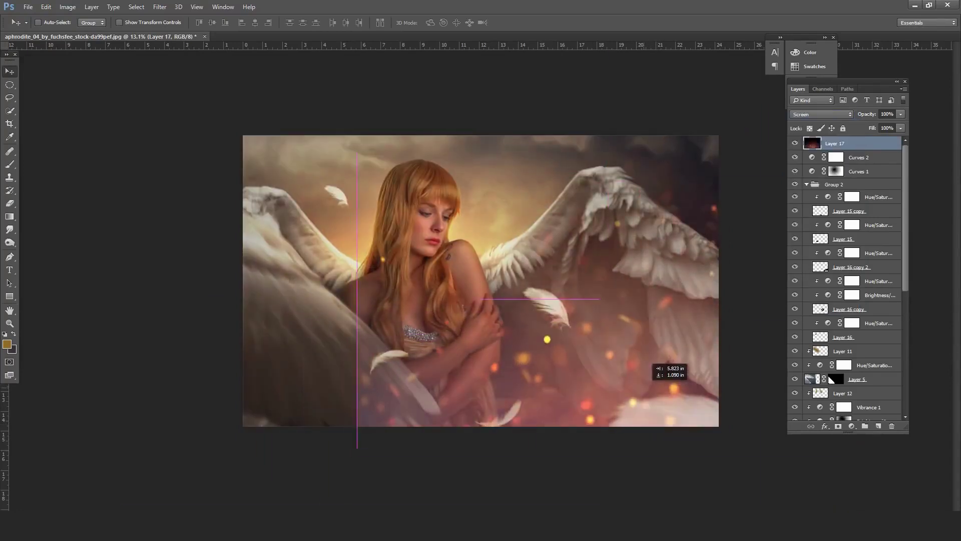
drag(645, 361, 528, 353)
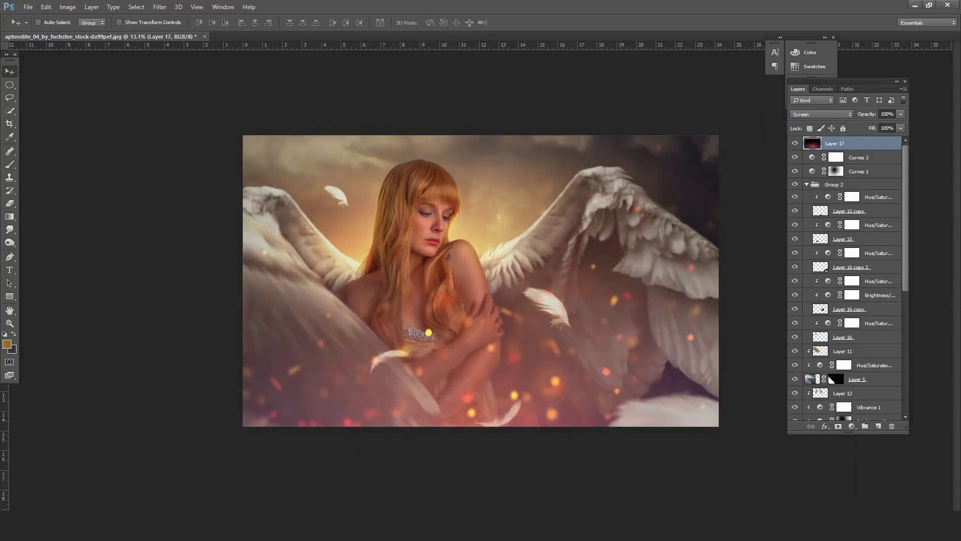
drag(840, 143, 830, 447)
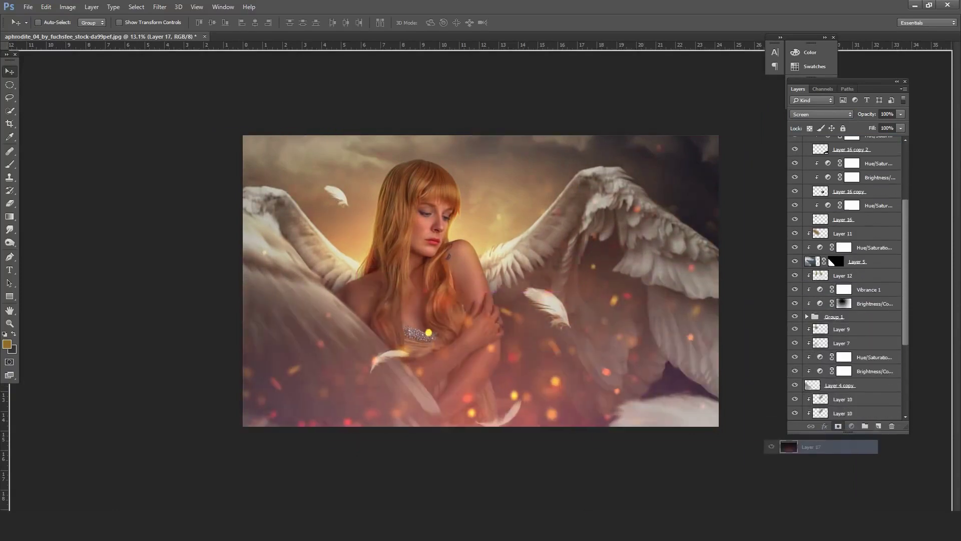
drag(831, 447, 831, 357)
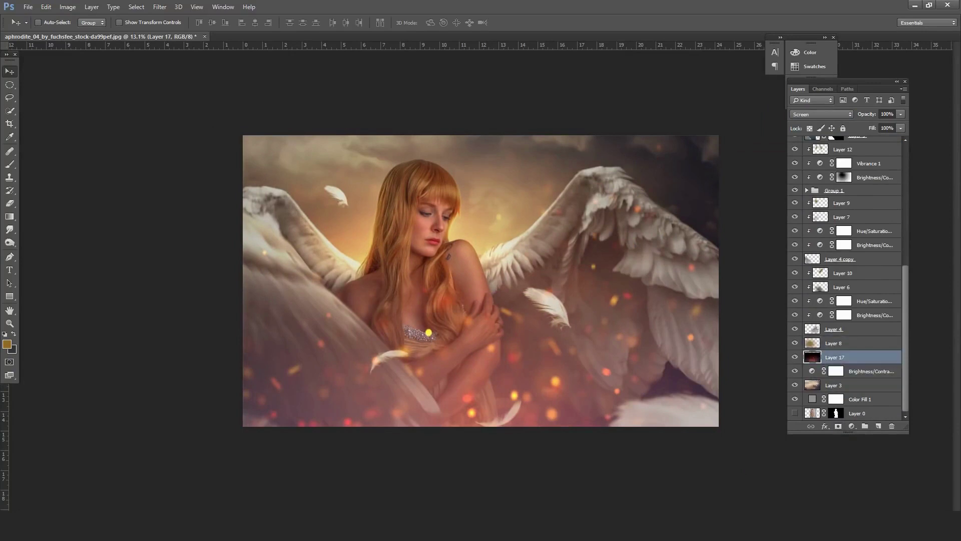
mouse_move(554, 381)
mouse_down()
mouse_move(452, 279)
mouse_move(676, 271)
mouse_up()
- Duplicate the ember layer and move the copy down and to the left
key(ctrl+j)
key(ctrl+t)
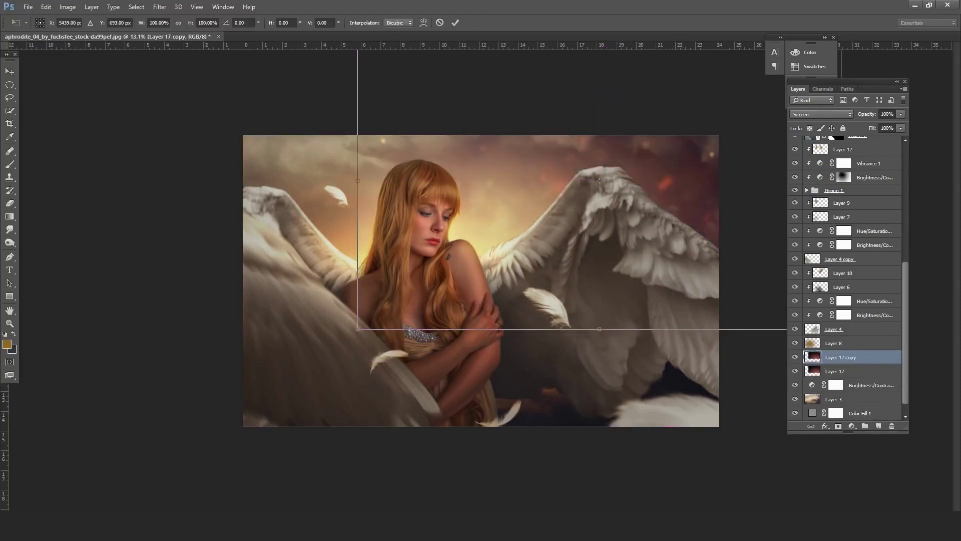
mouse_move(599, 180)
mouse_down()
mouse_move(412, 372)
mouse_move(430, 371)
mouse_up()
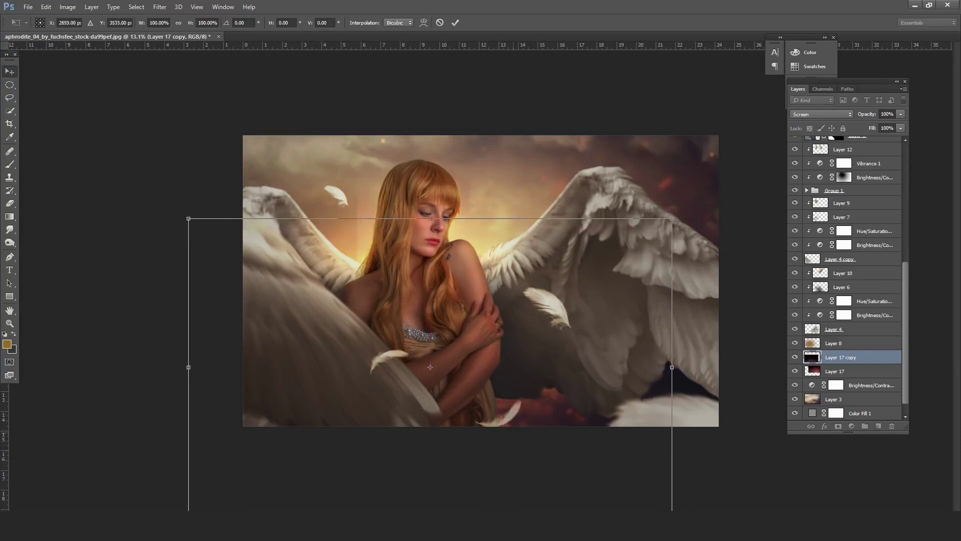
key(Return)
- Duplicate it again, move the copy to the top, rotate it -165° and scale to 182.45%
key(ctrl+j)
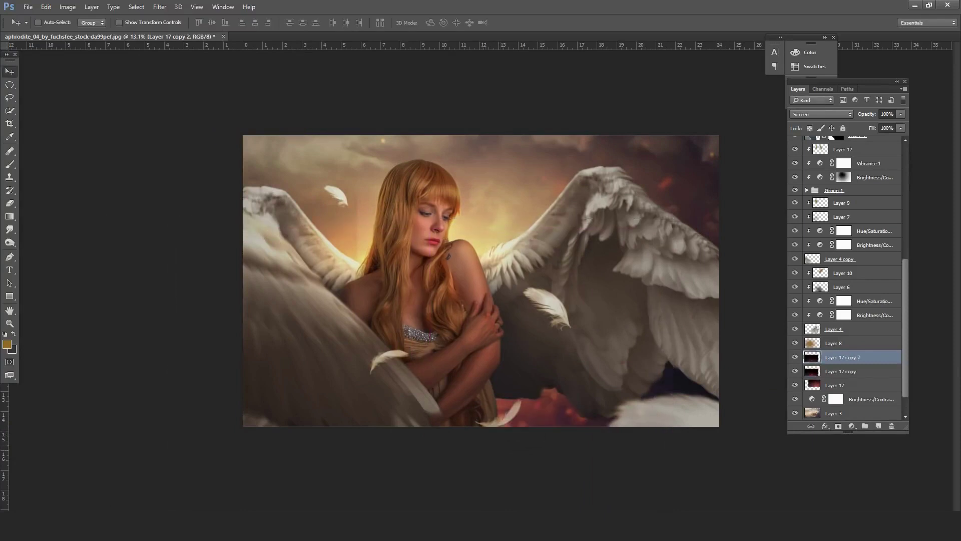
mouse_move(841, 357)
mouse_down()
mouse_move(831, 144)
mouse_move(816, 144)
mouse_up()
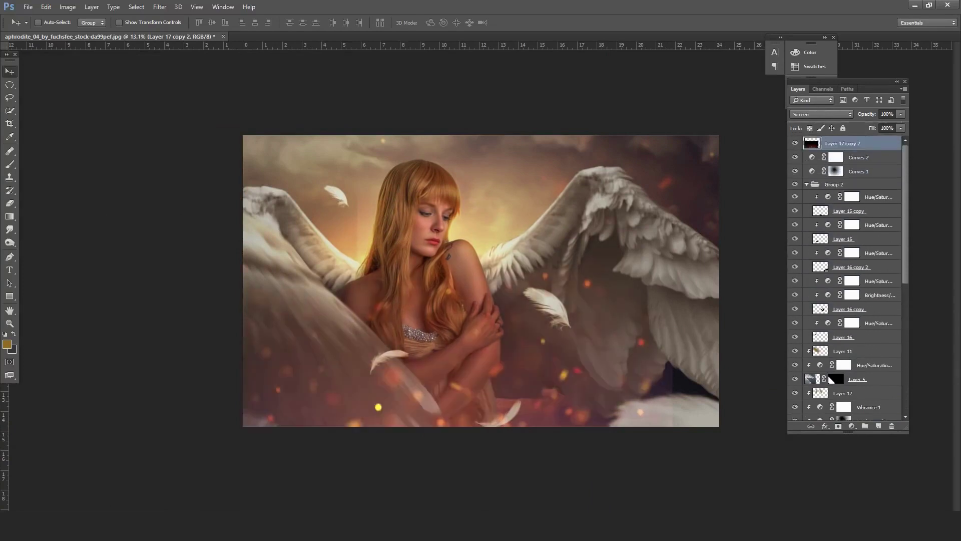
key(ctrl+t)
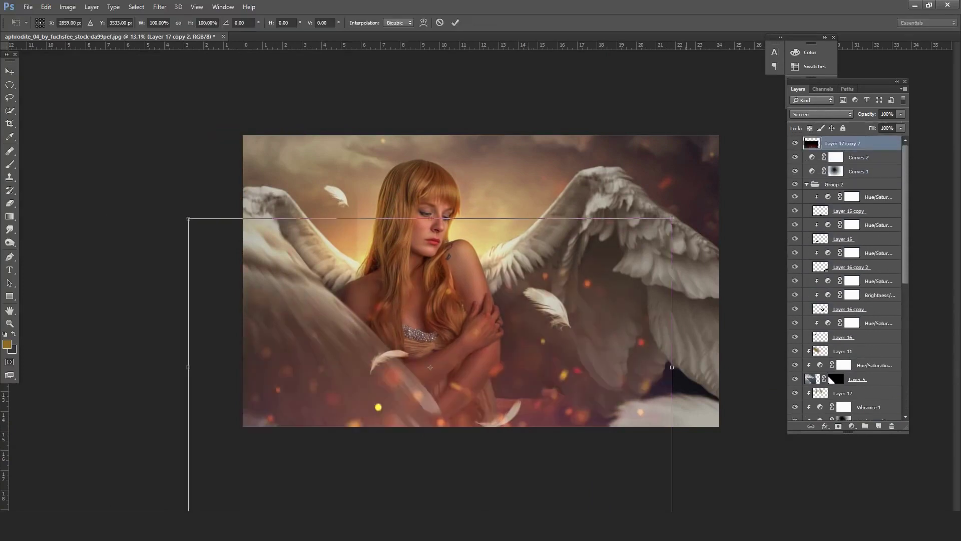
mouse_move(436, 518)
mouse_down()
mouse_move(333, 292)
mouse_move(576, 242)
mouse_move(575, 300)
mouse_move(627, 231)
mouse_up()
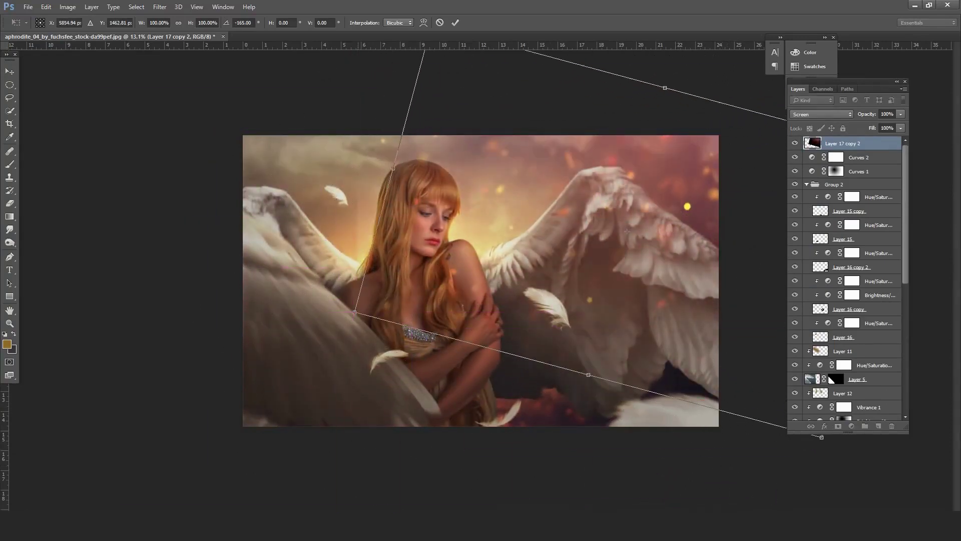
mouse_move(354, 311)
mouse_down()
mouse_move(269, 322)
mouse_move(129, 375)
mouse_up()
drag(626, 229, 599, 259)
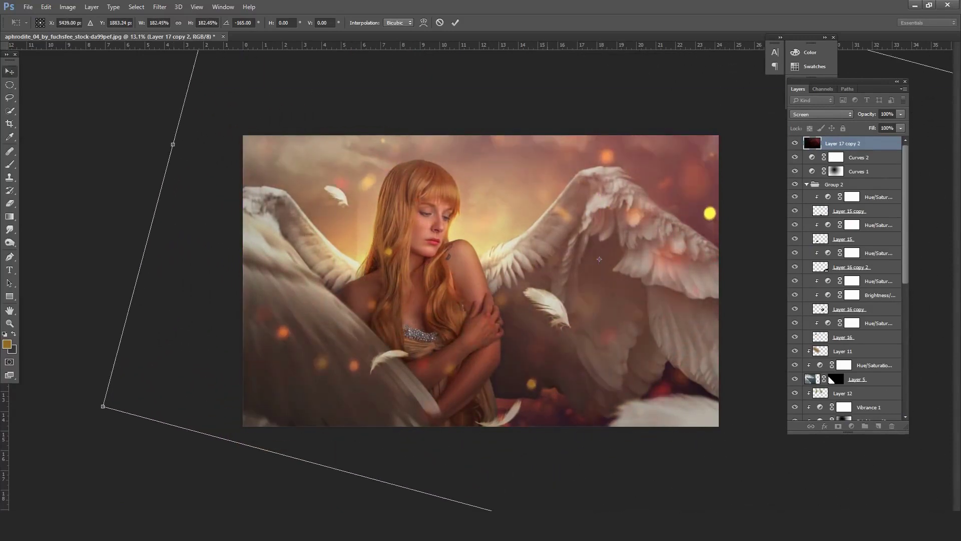
key(Return)
- Make Layer 17 and Layer 17 copy visible again and nudge Layer 17 right and down
scroll(846, 381, down, 3)
scroll(846, 380, down, 3)
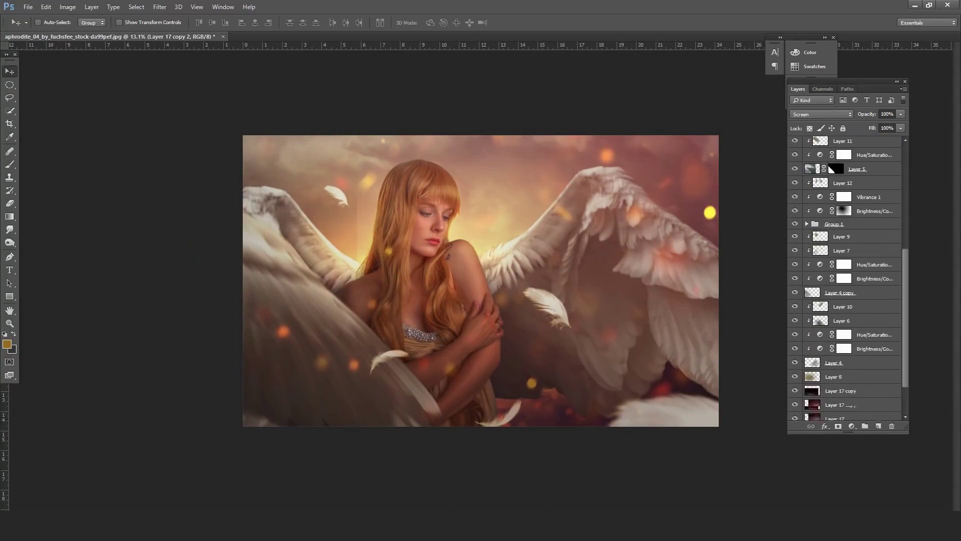
scroll(846, 380, down, 4)
click(794, 342)
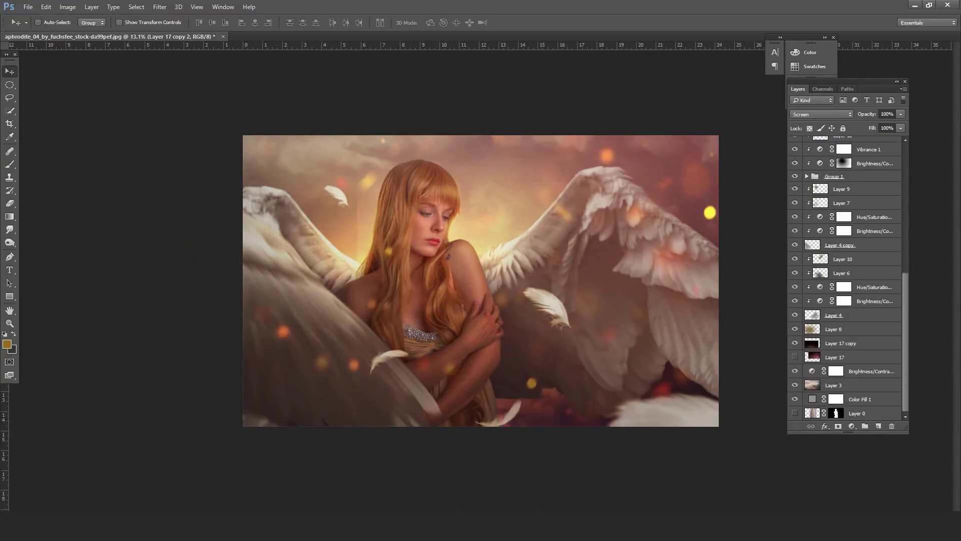
click(794, 357)
click(841, 357)
key(ctrl+t)
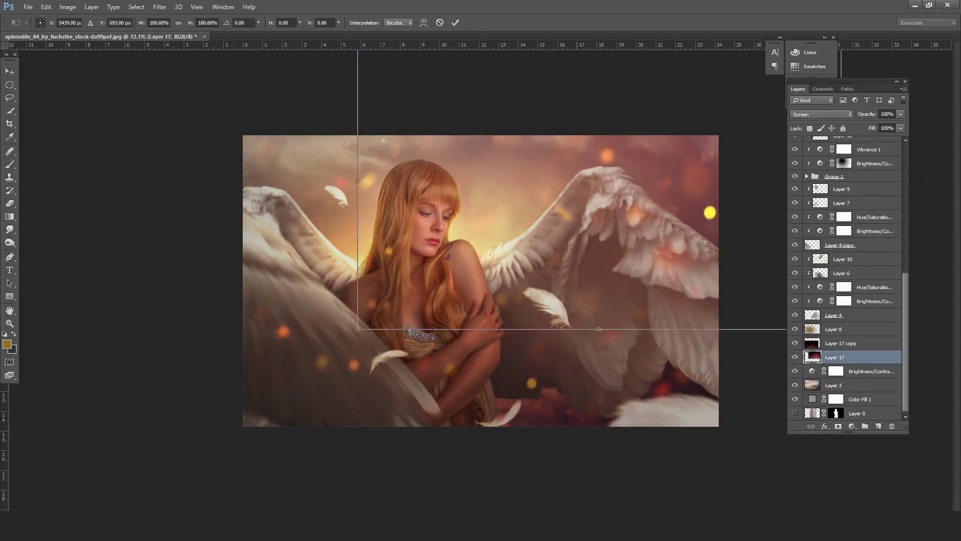
drag(598, 246, 630, 269)
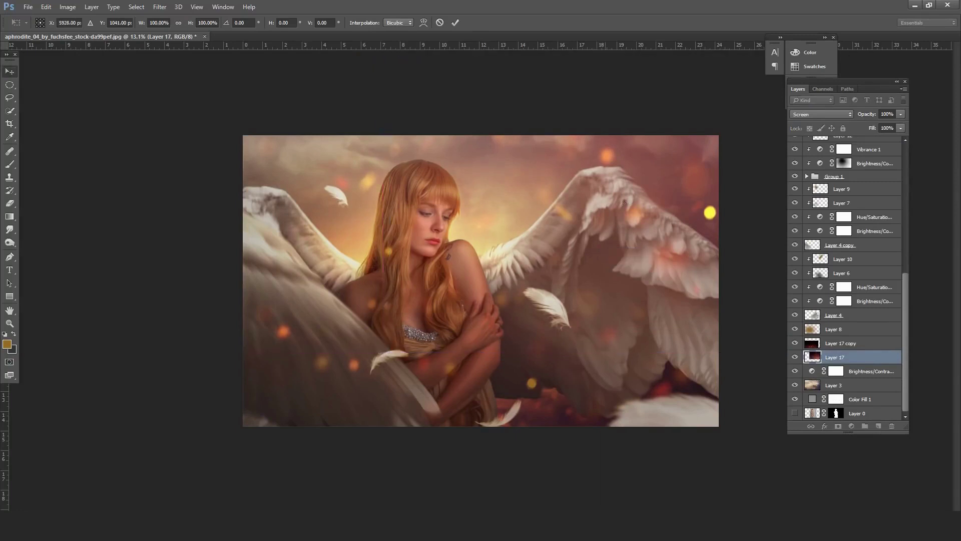
key(Return)
key(e)
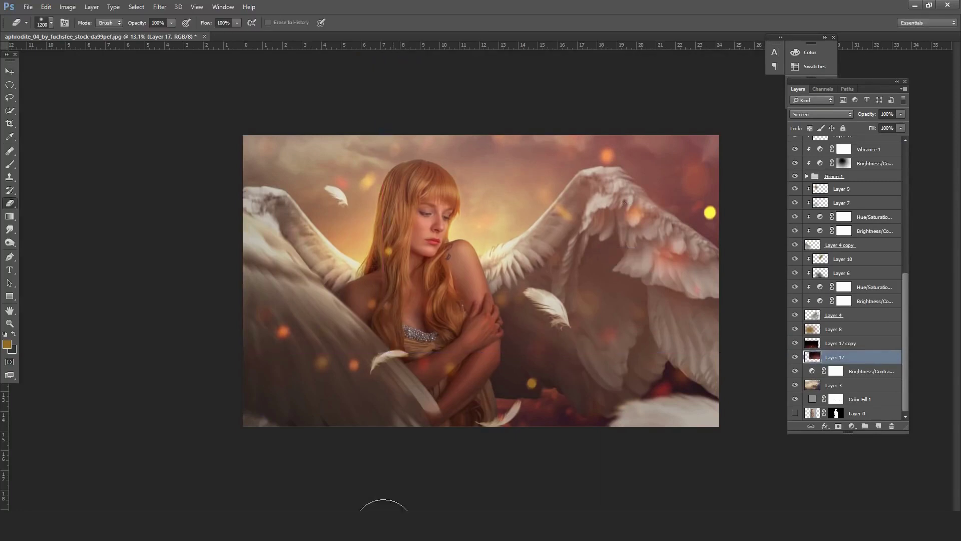
key(alt+bracketright)
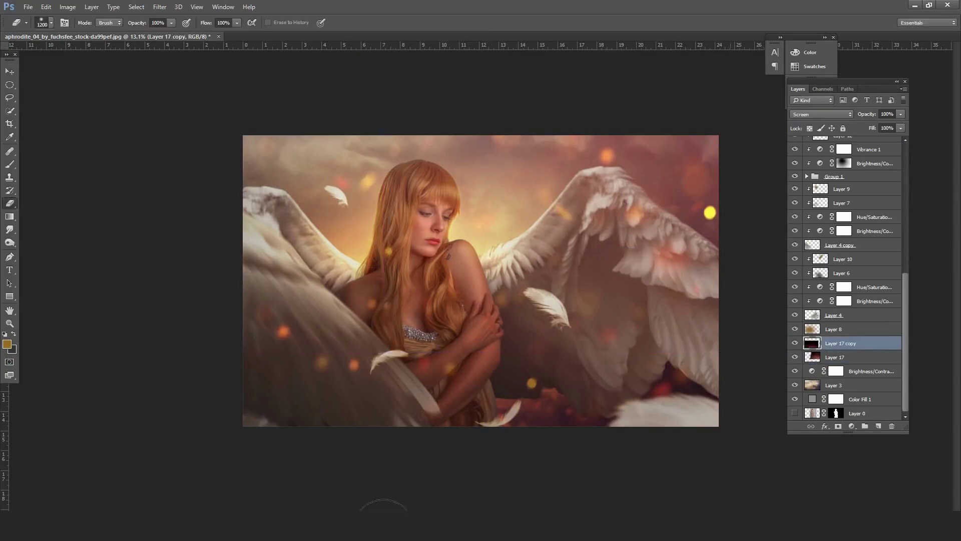
- Apply a Motion Blur of angle 45° and distance 197 pixels to Layer 17 copy 2
key(ctrl+j)
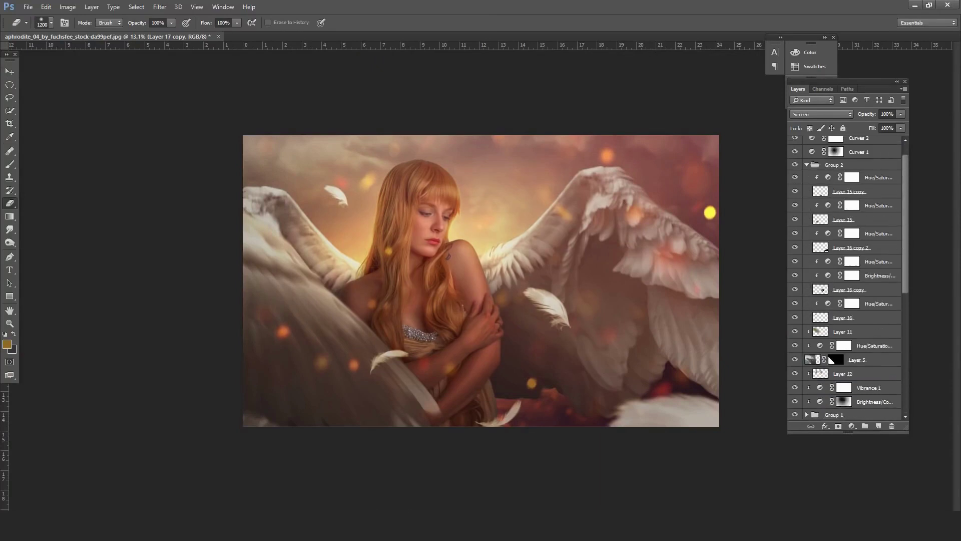
key(ctrl+shift+bracketright)
click(160, 6)
mouse_move(163, 107)
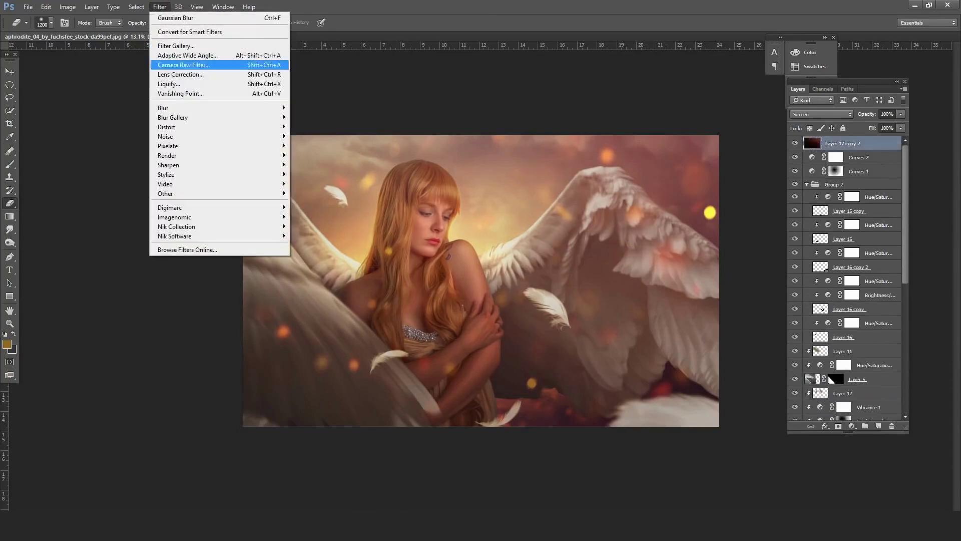
click(313, 164)
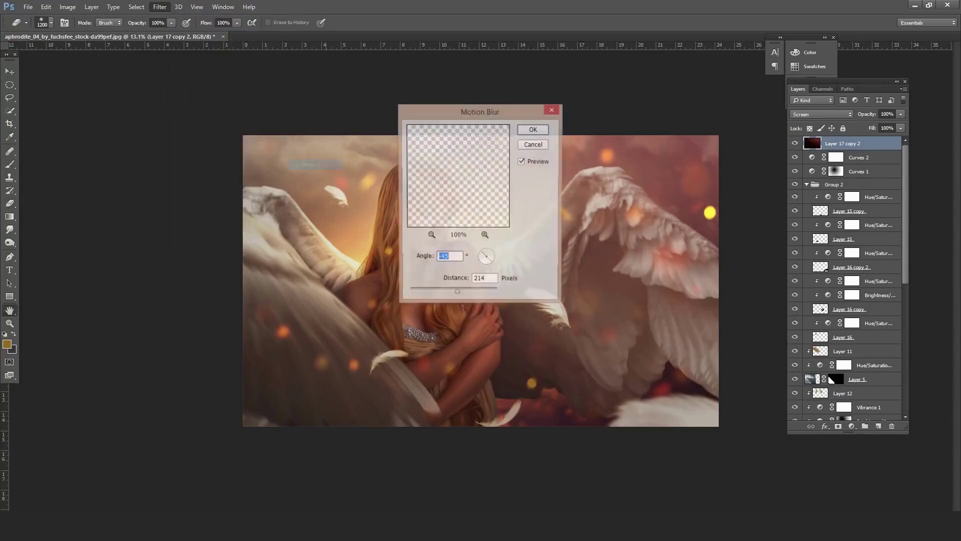
text(62)
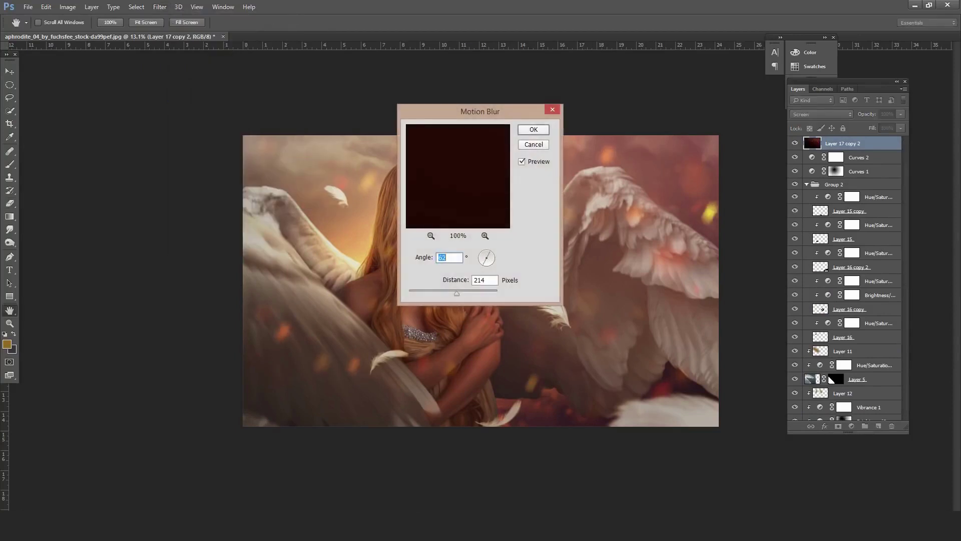
text(45)
key(Tab)
text(3)
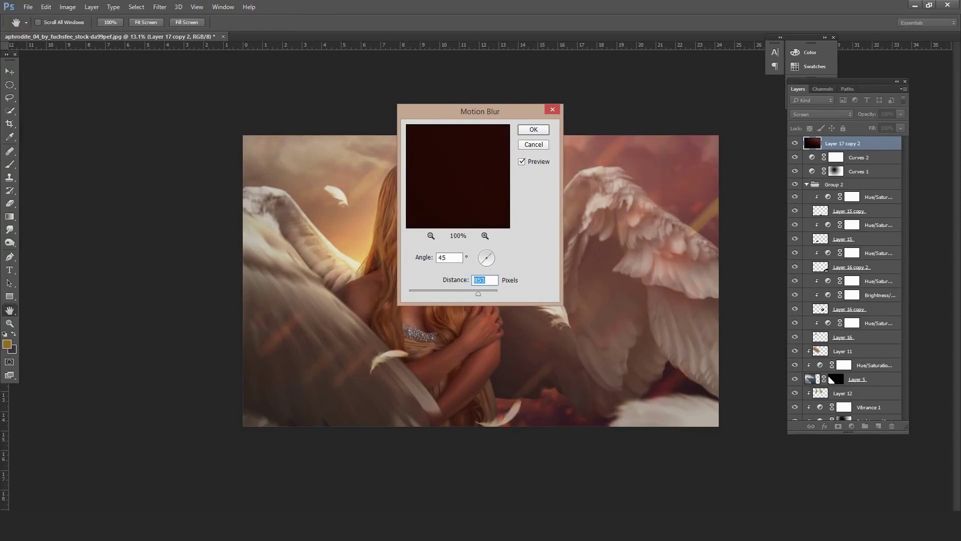
text(01400)
text(197)
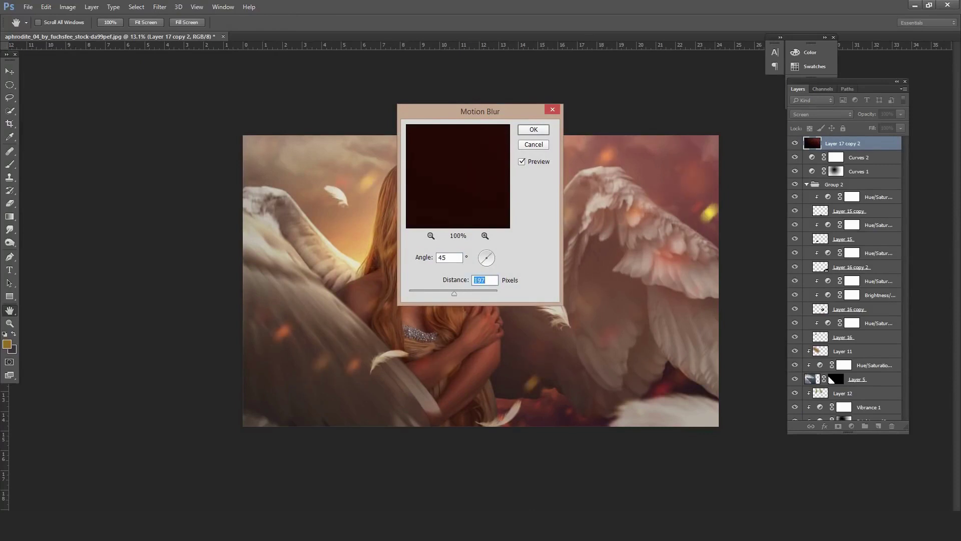
key(Return)
key(e)
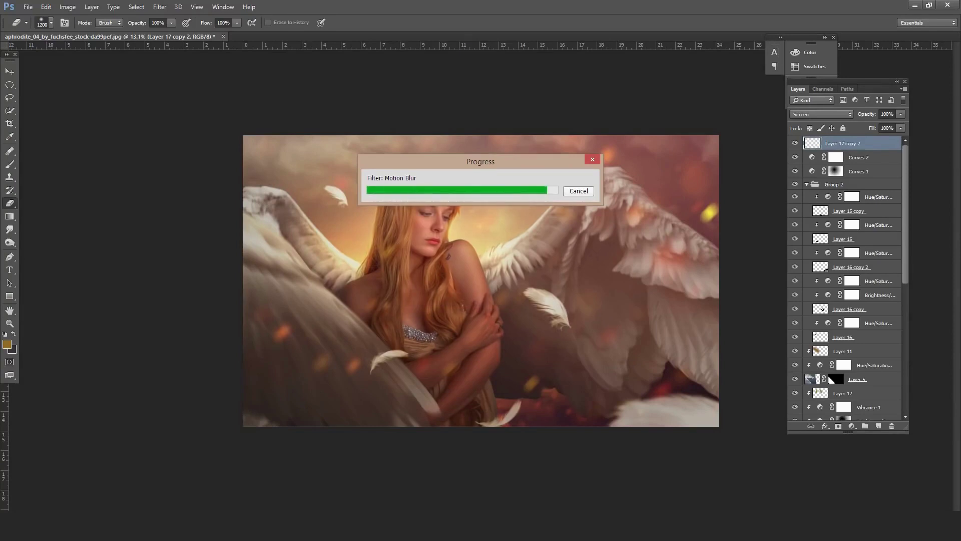
- Compare the blurred ember copy on and off, then apply Levels with midtone gamma 0.79
click(794, 143)
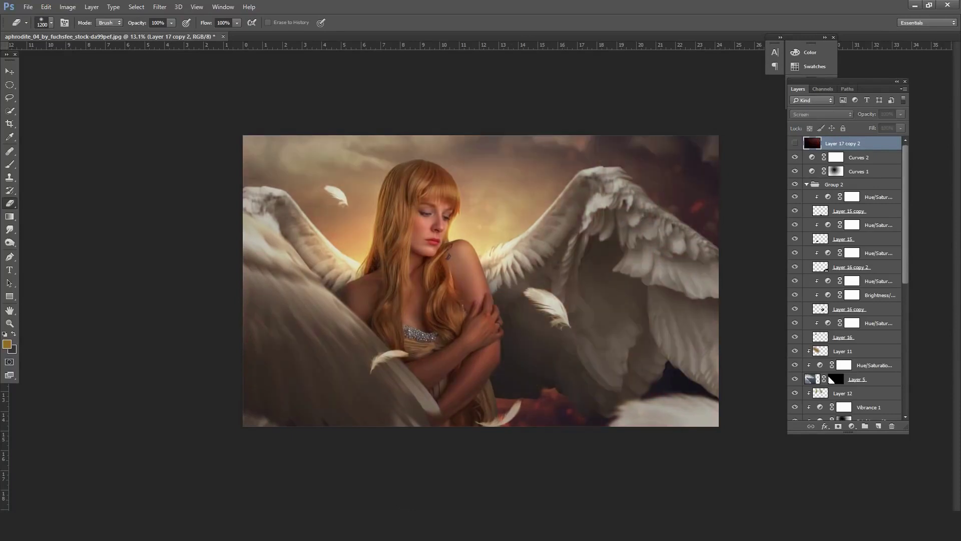
click(795, 143)
click(794, 143)
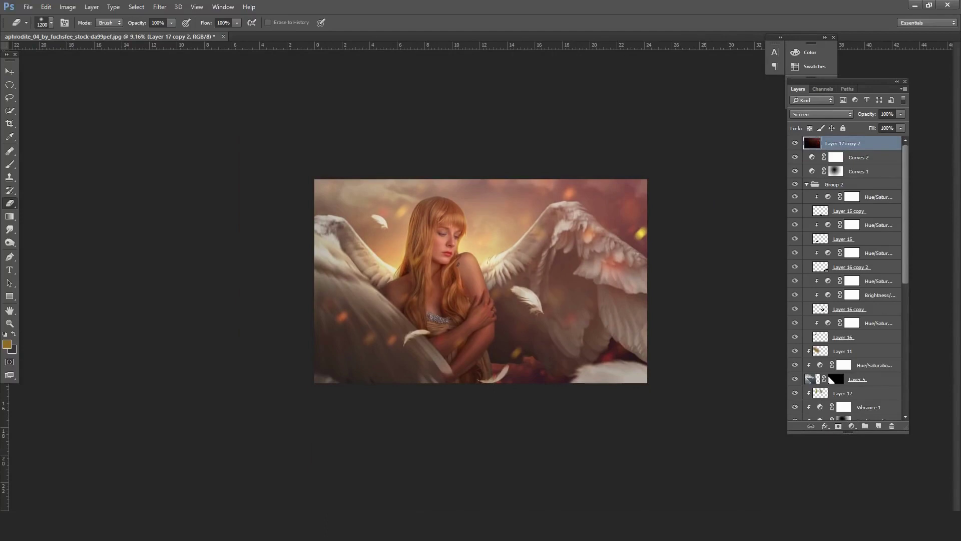
key(ctrl+l)
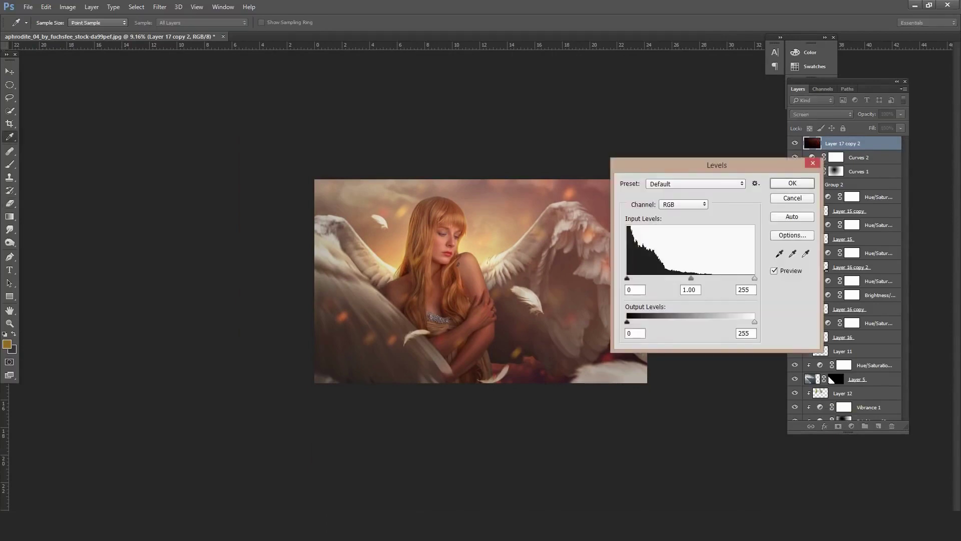
drag(690, 278, 700, 278)
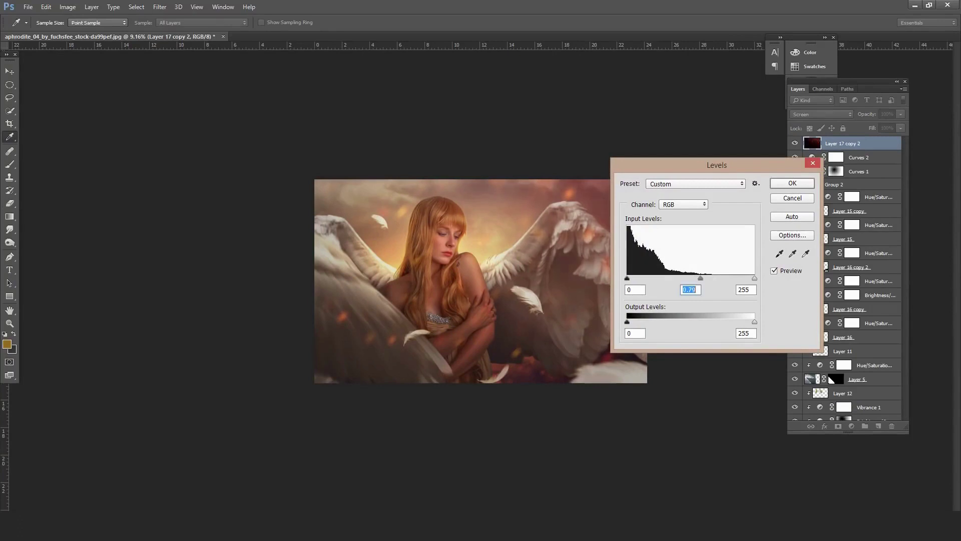
key(Return)
scroll(381, 508, up, 1)
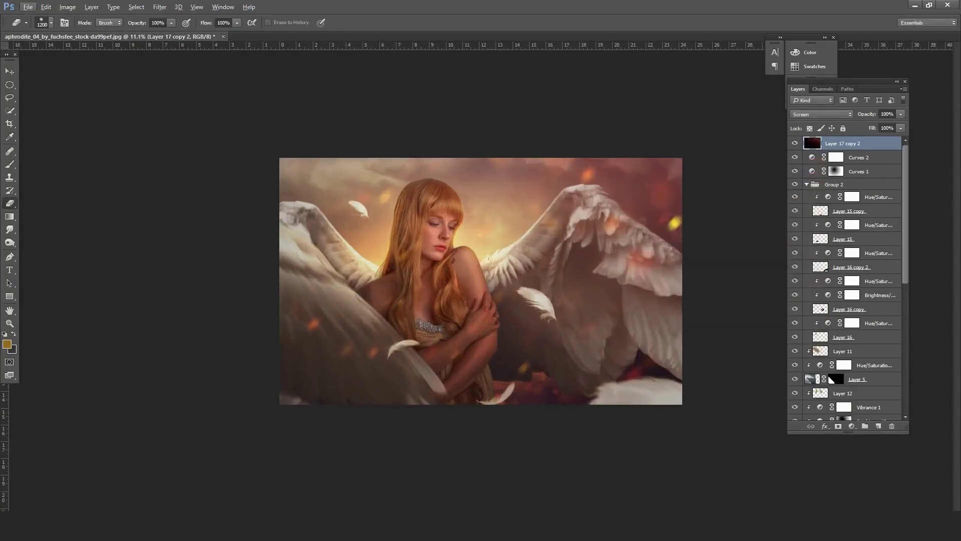
- Add a Color Lookup layer using Bleach Bypass.look at 17% opacity
click(851, 426)
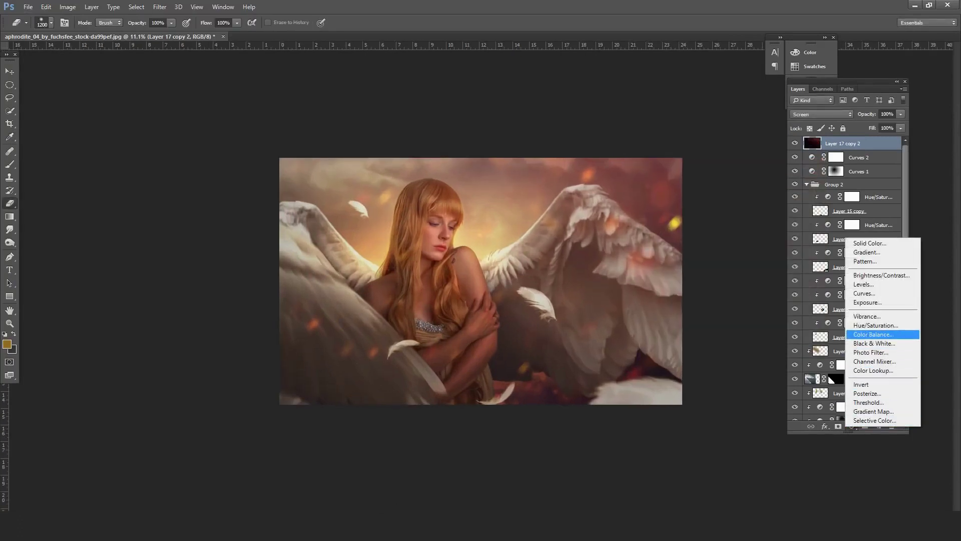
key(Up)
key(Up)
key(Up)
key(Up)
key(Up)
key(Down)
key(Down)
key(Down)
key(Down)
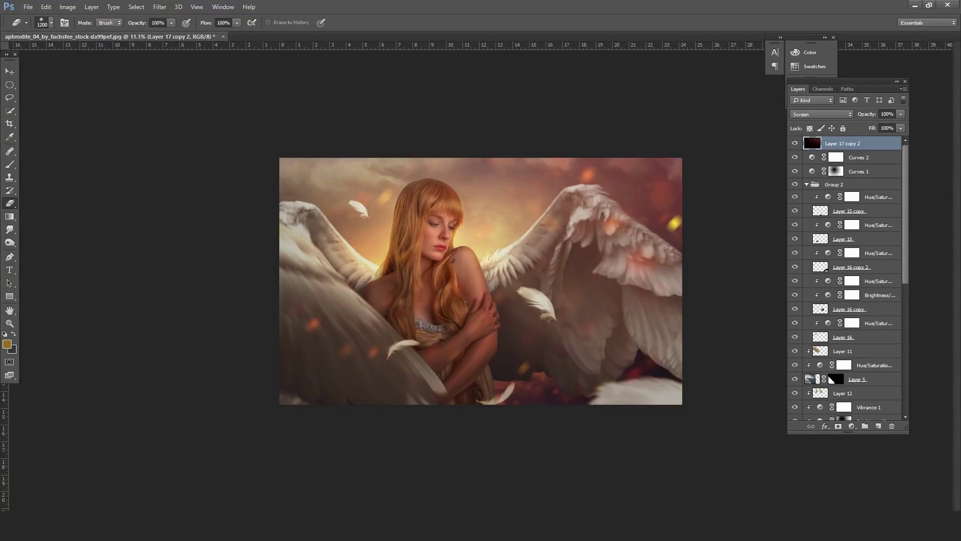
click(851, 426)
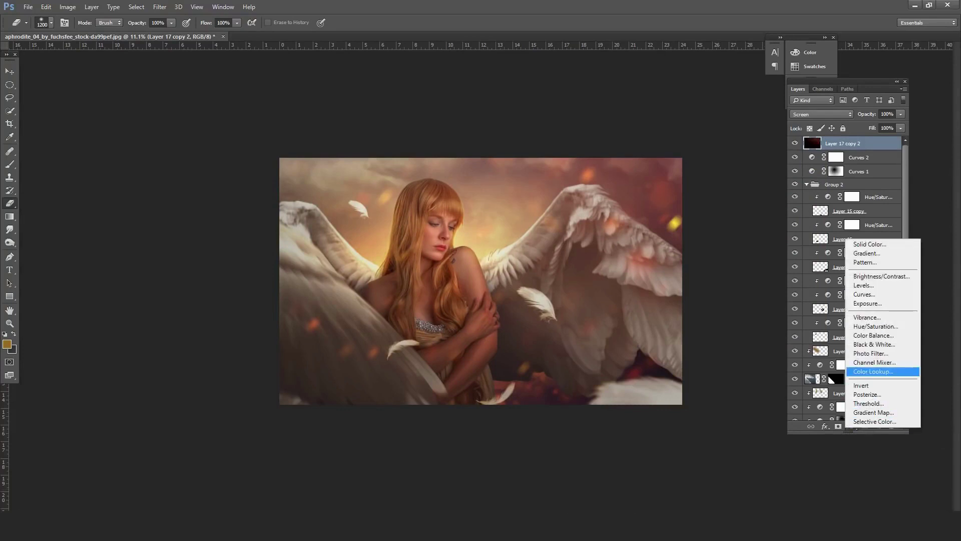
click(871, 372)
click(771, 346)
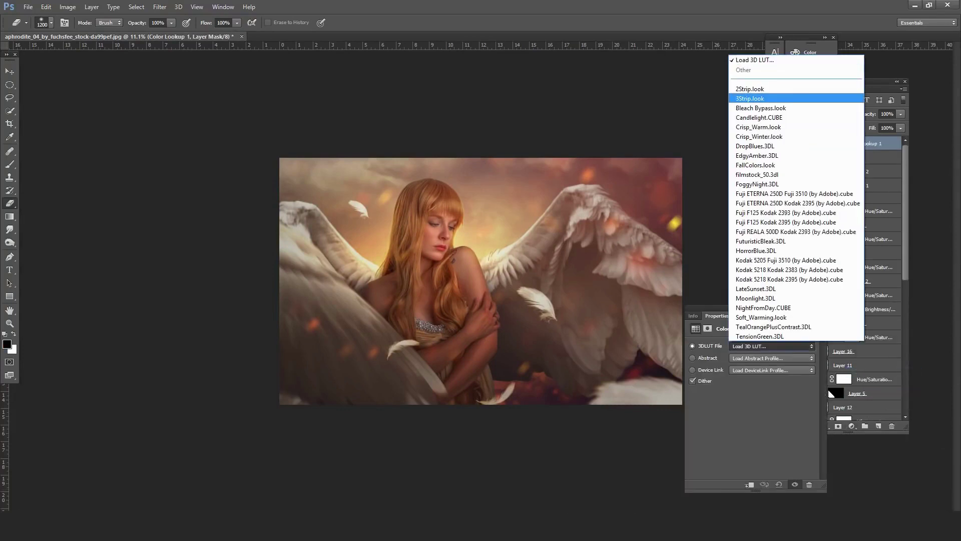
click(761, 108)
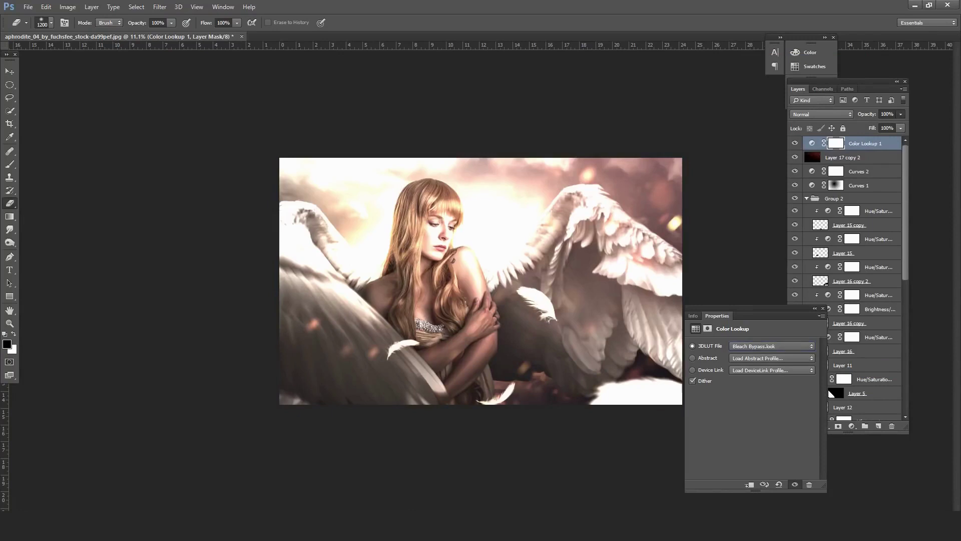
click(900, 115)
drag(901, 125, 857, 125)
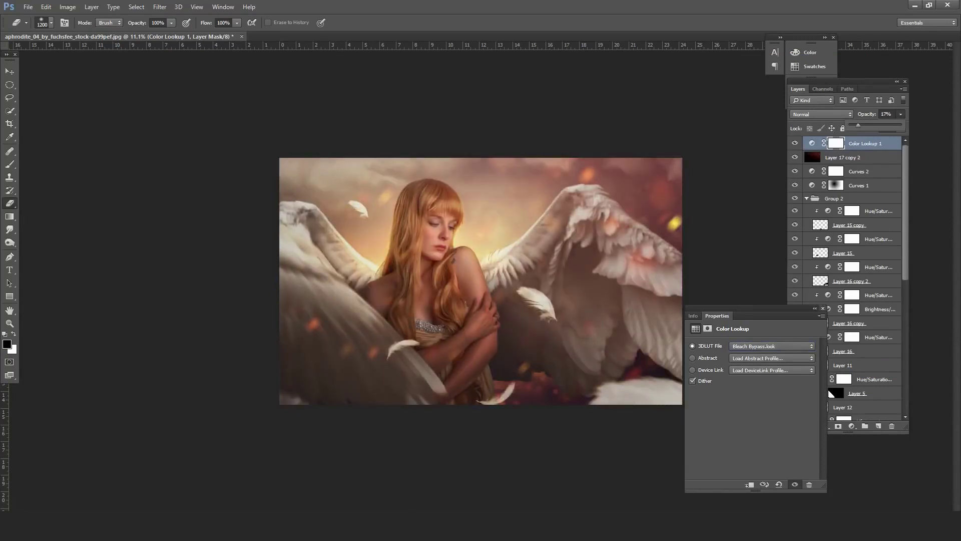
click(823, 308)
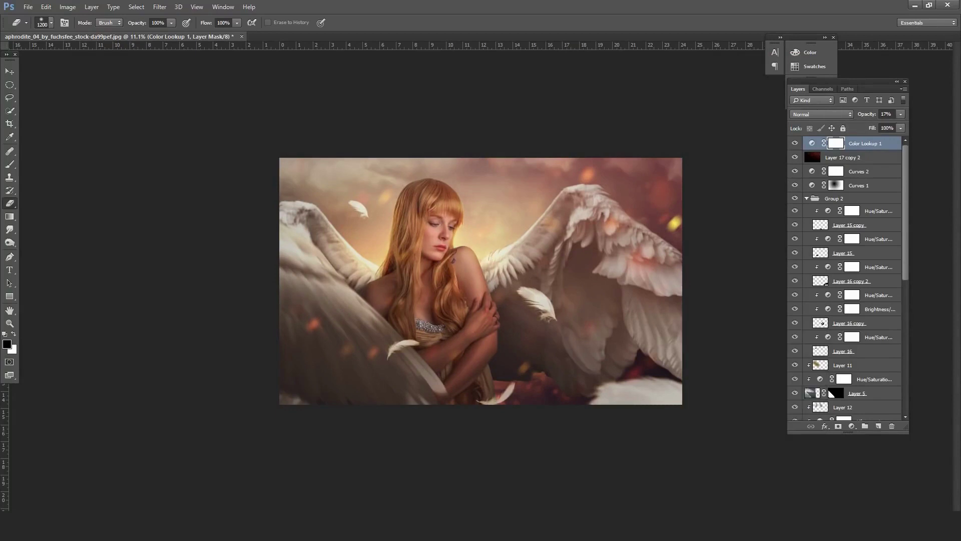
- Add a second Color Lookup layer using the Kodak 5218 Kodak 2395 preset
click(852, 426)
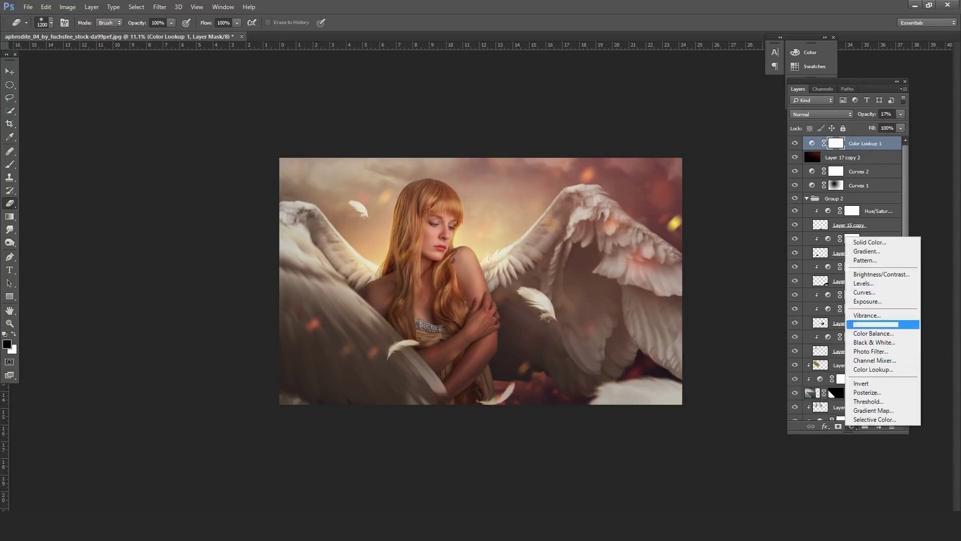
click(874, 370)
click(771, 346)
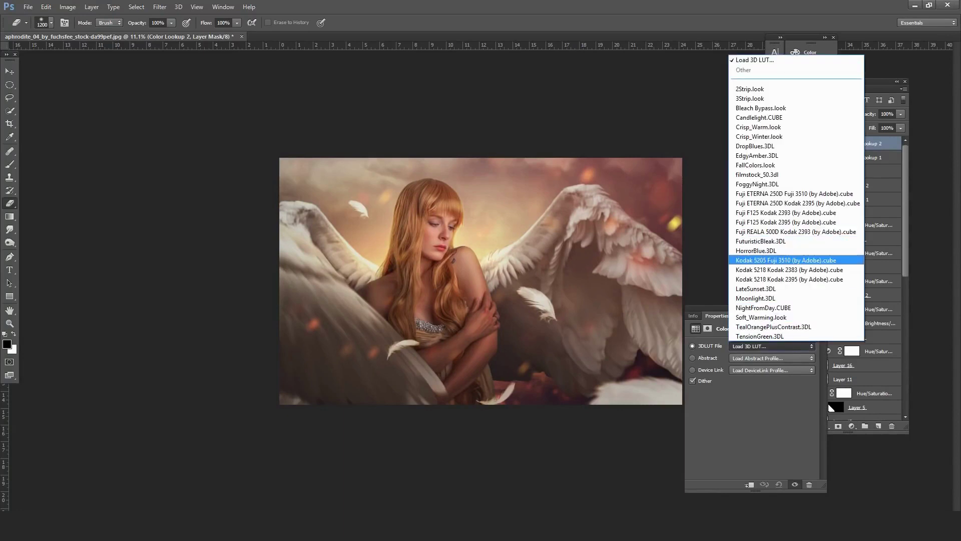
click(785, 260)
key(Down)
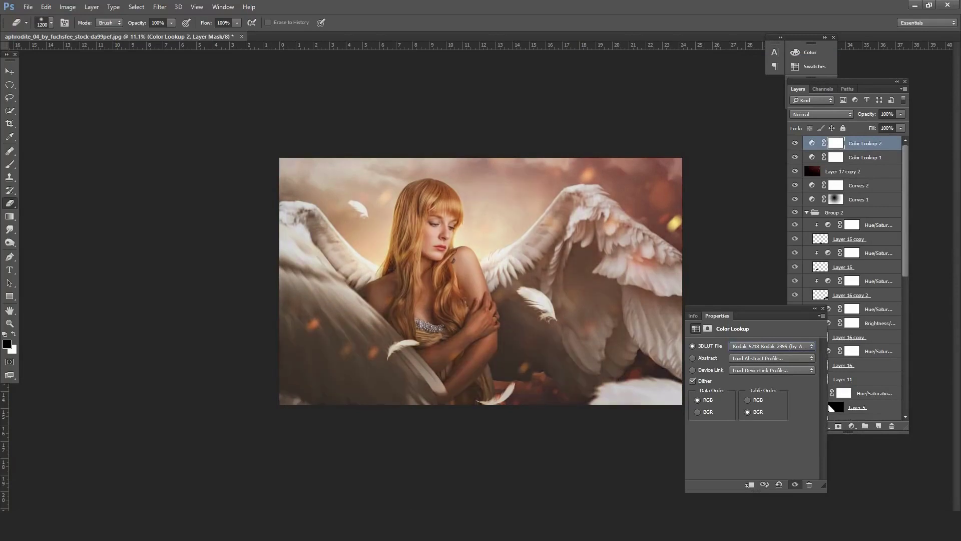
click(823, 309)
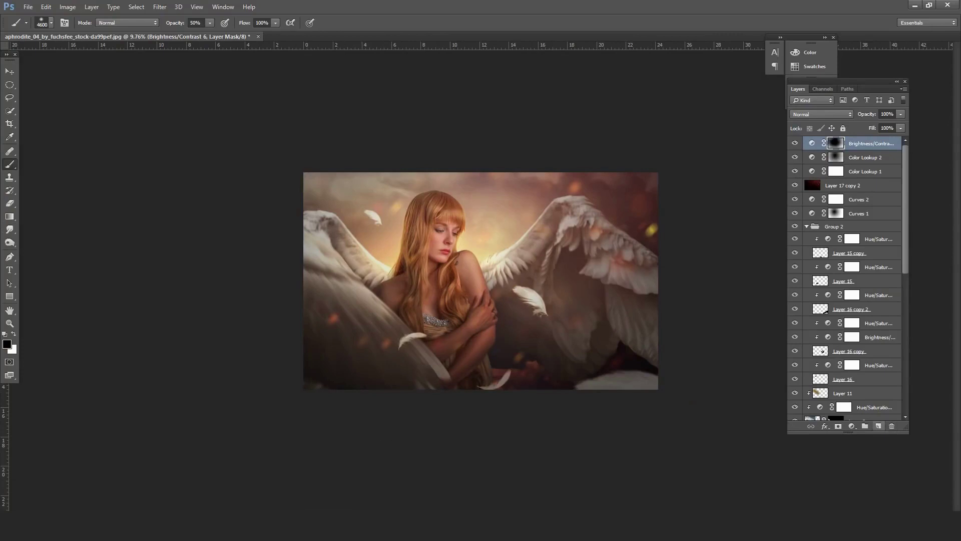
- Add a new empty layer and paint a soft warm brush dab behind her head
click(878, 426)
click(10, 229)
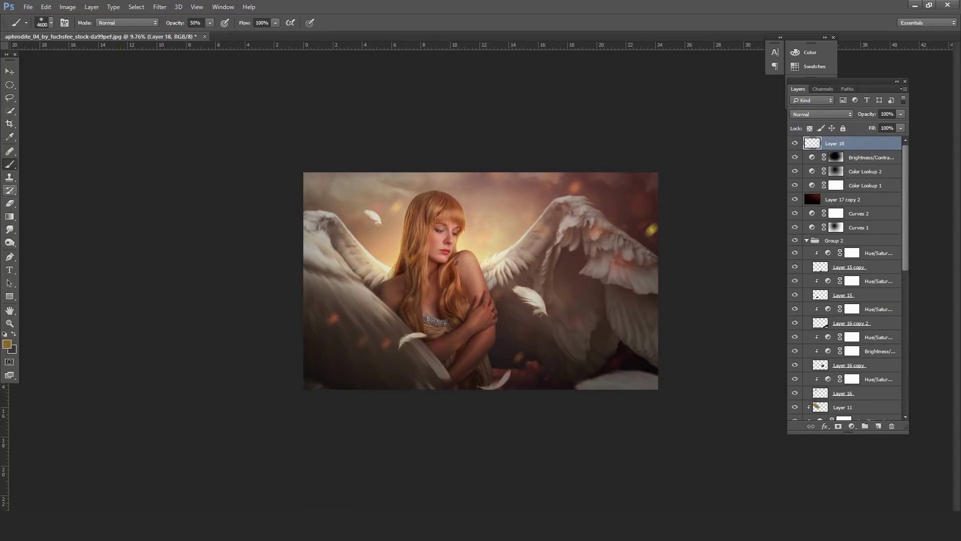
key(0)
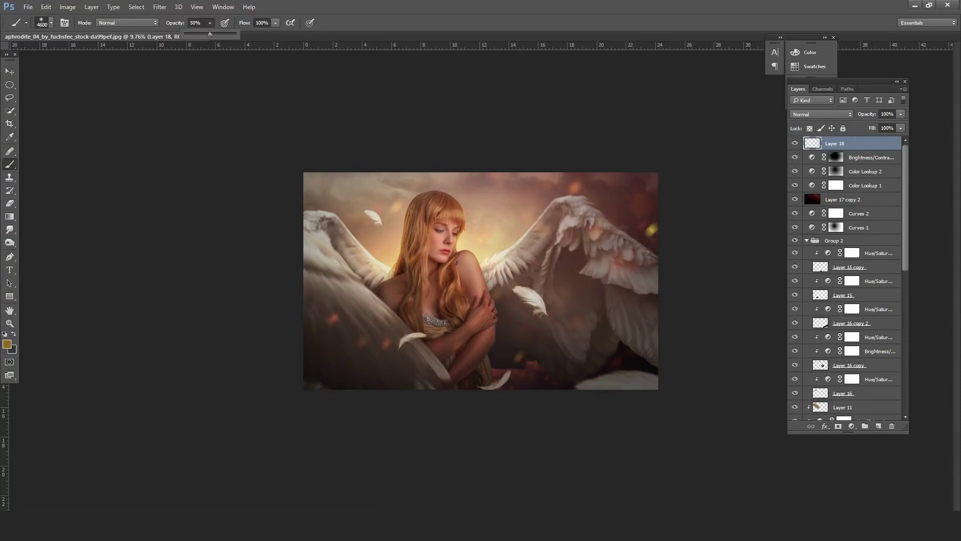
key(bracketleft)
key(bracketleft)
key(bracketleft)
key(bracketleft)
key(bracketleft)
key(bracketleft)
key(bracketleft)
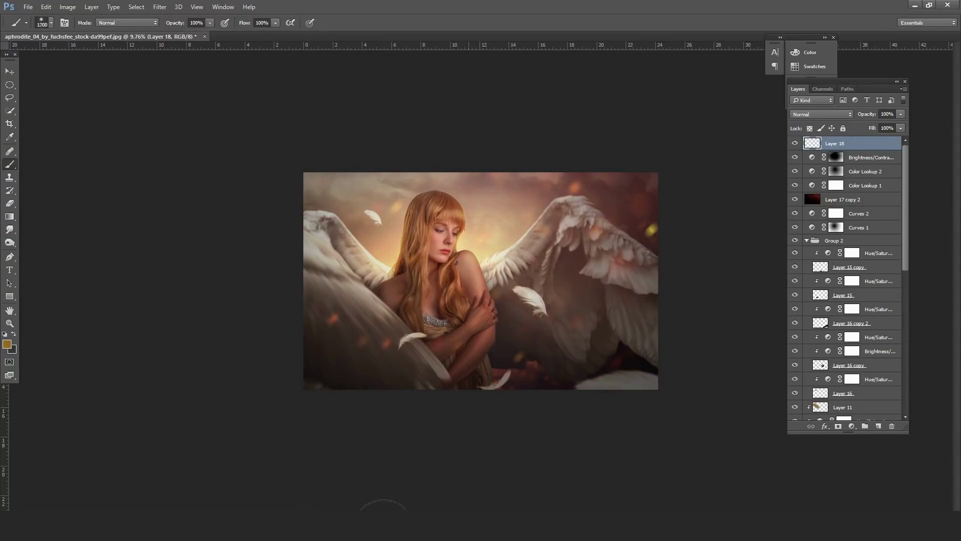
key(bracketleft)
key(bracketleft)
key(bracketleft)
key(bracketleft)
key(bracketleft)
key(bracketright)
key(bracketright)
key(bracketright)
click(482, 245)
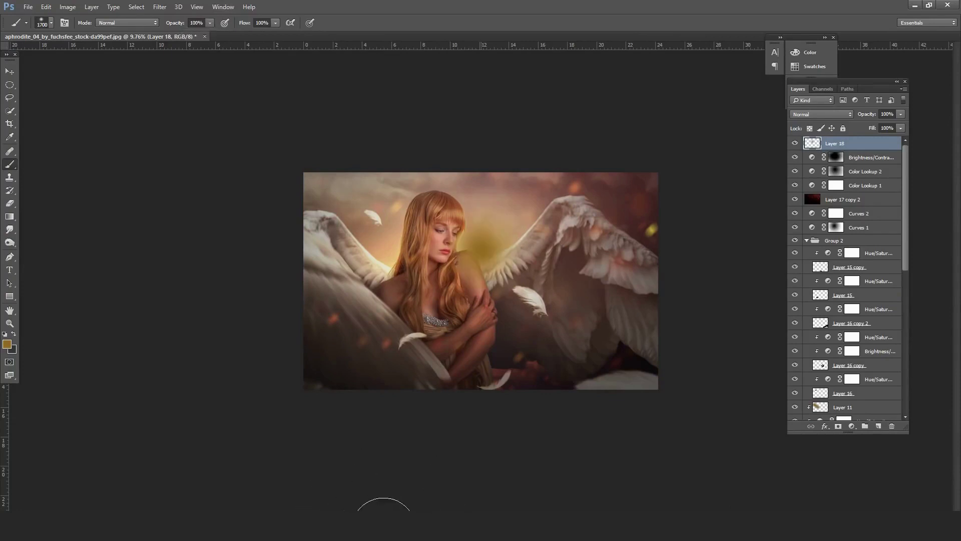
- Try the glow layer in Color Dodge with fill lowered to 61%
click(821, 114)
click(820, 182)
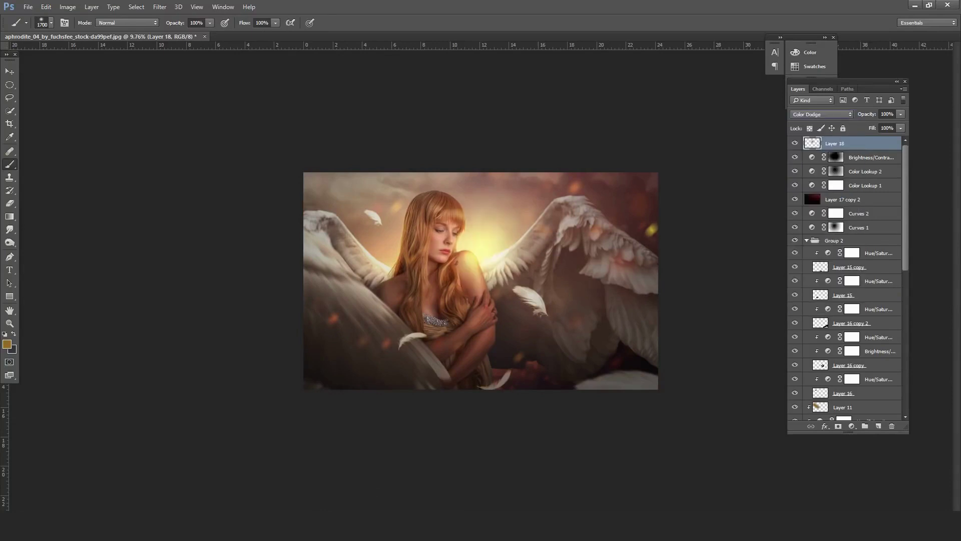
click(901, 128)
drag(901, 139, 880, 139)
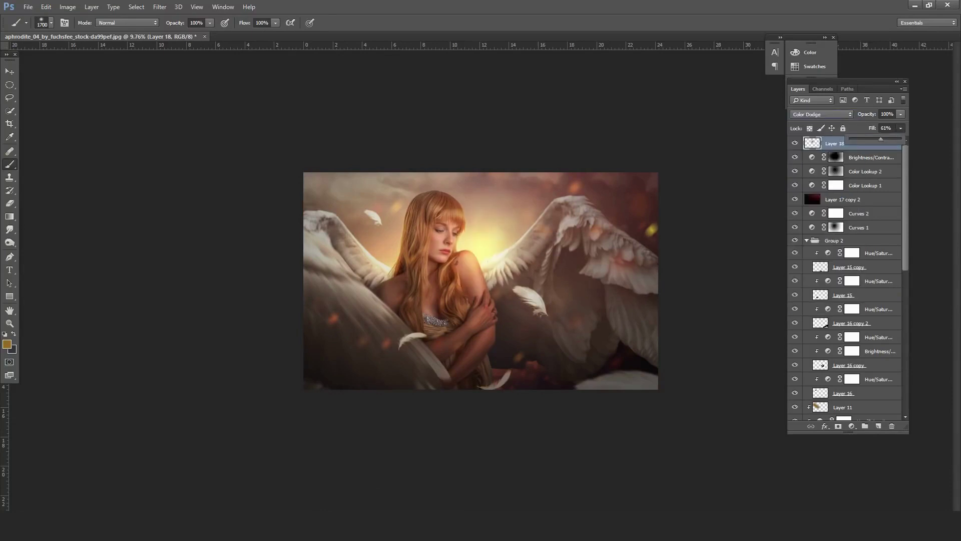
- Switch the glow layer to Screen, after trying Soft Light, and fine-tune its fill
click(820, 114)
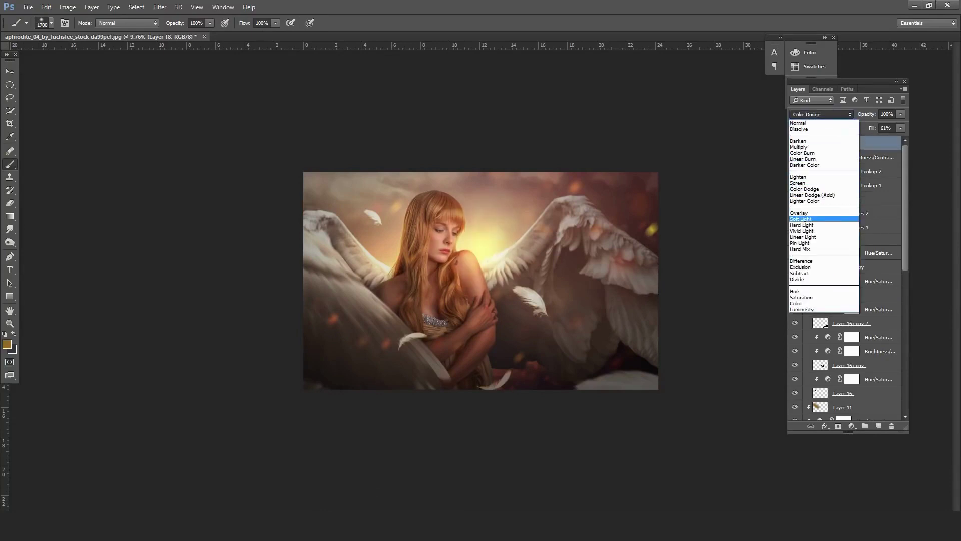
click(801, 219)
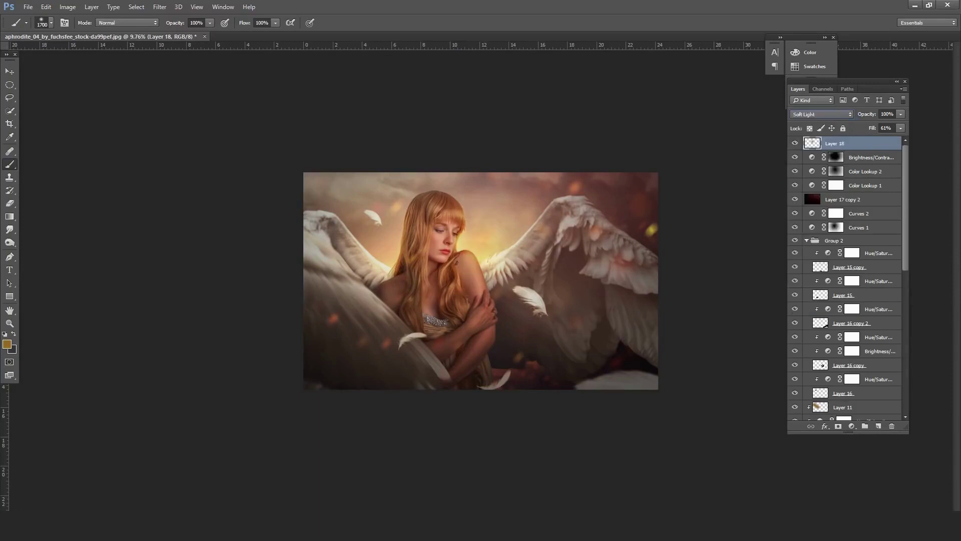
click(821, 115)
click(800, 176)
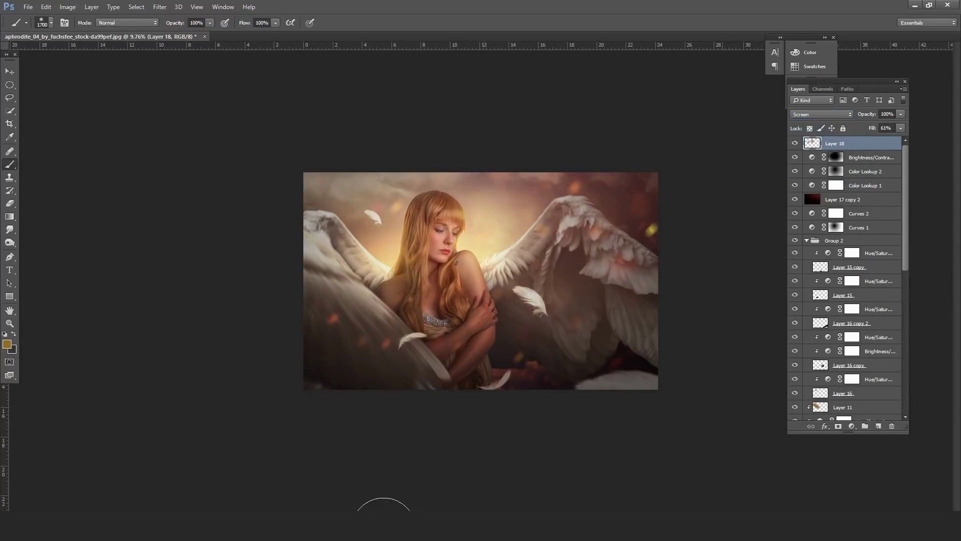
click(900, 128)
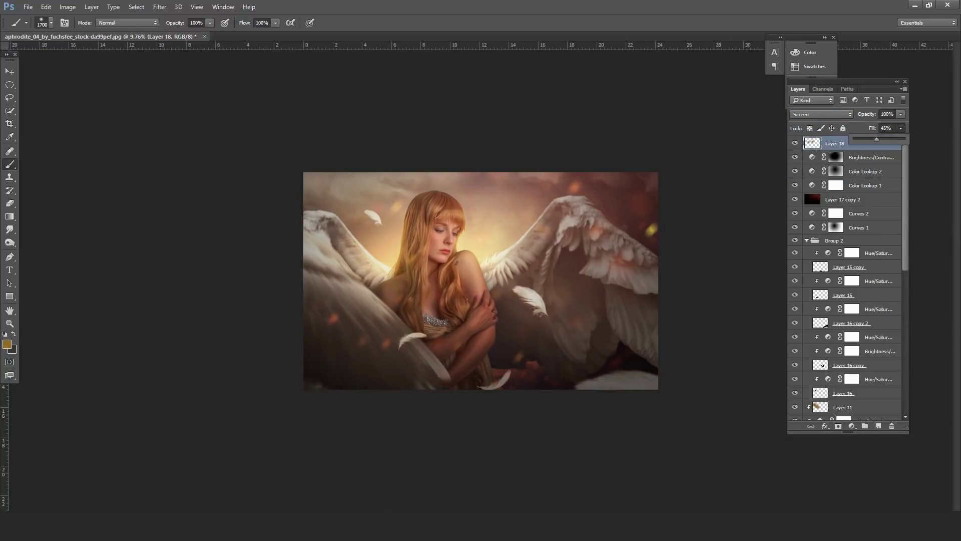
drag(877, 139, 899, 139)
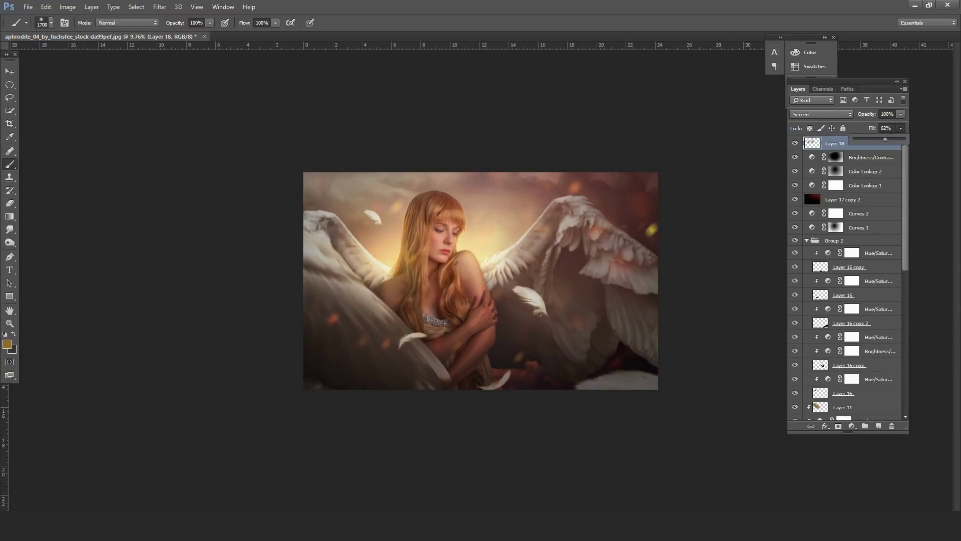